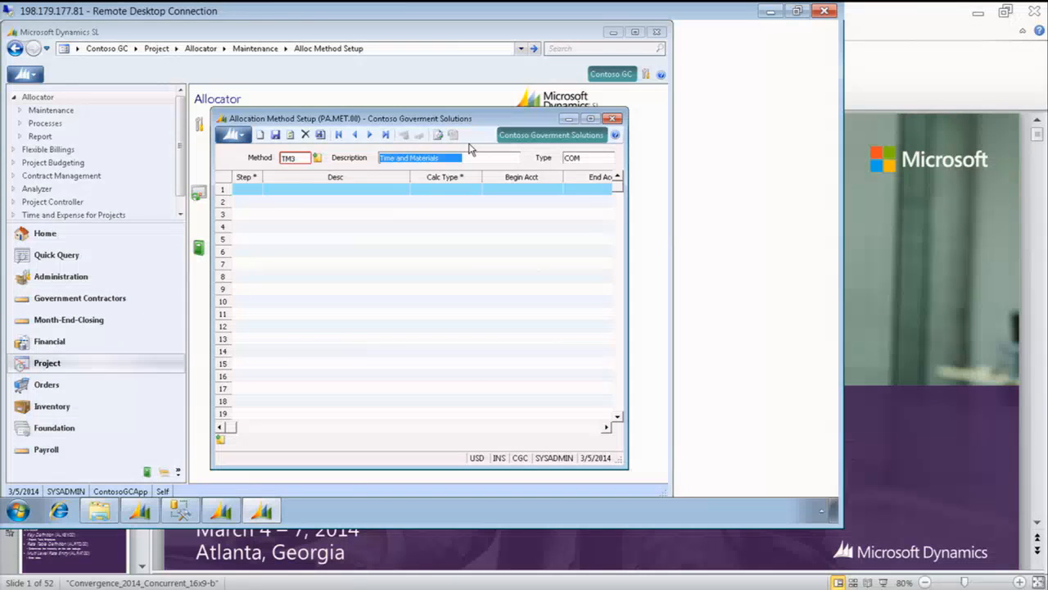
Enter 10 as the first step number of method TM3 and maximize the Allocation Method Setup window
click(249, 189)
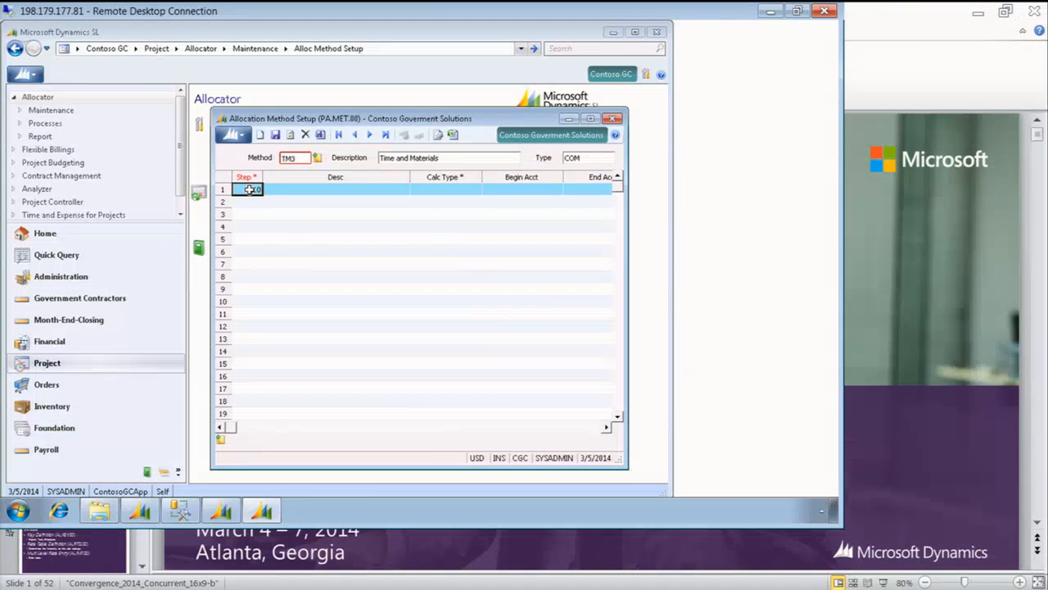
text(10)
click(590, 119)
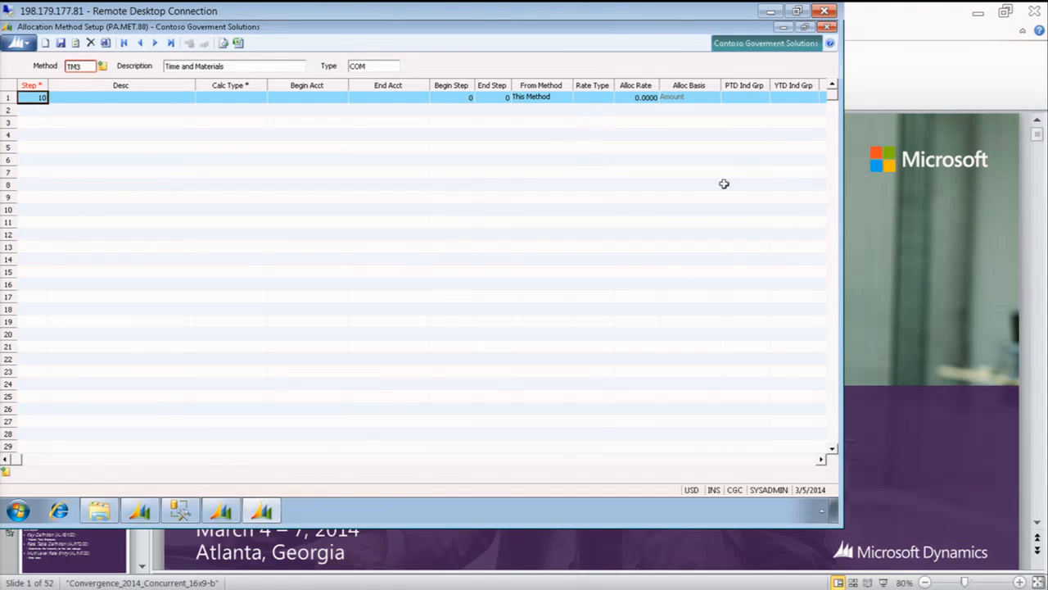
Describe step 10 as "Gather Direct labor" and set its calculation type to Calculate & Hold
click(777, 461)
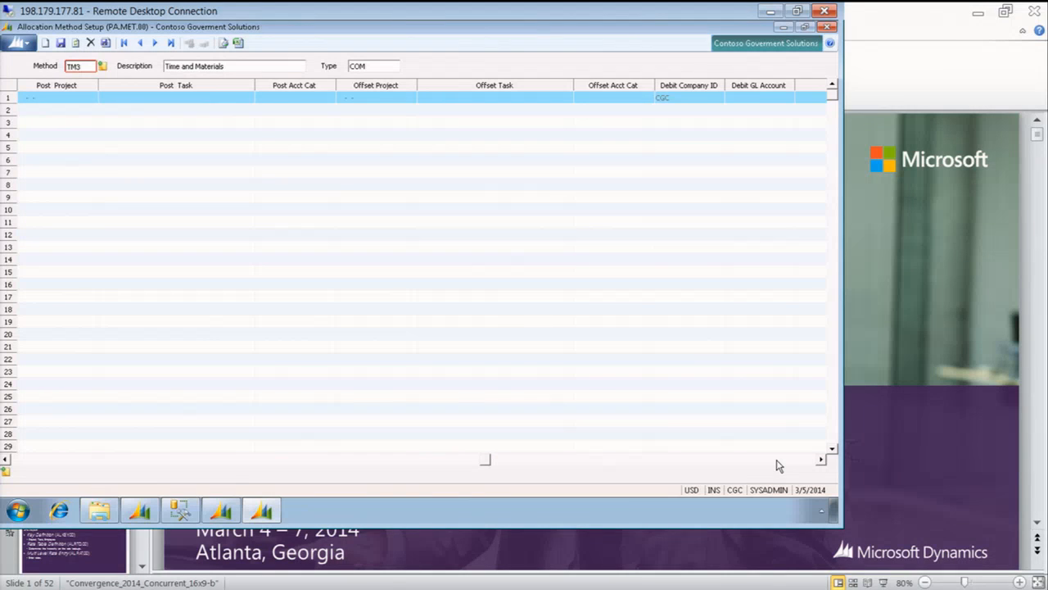
click(41, 463)
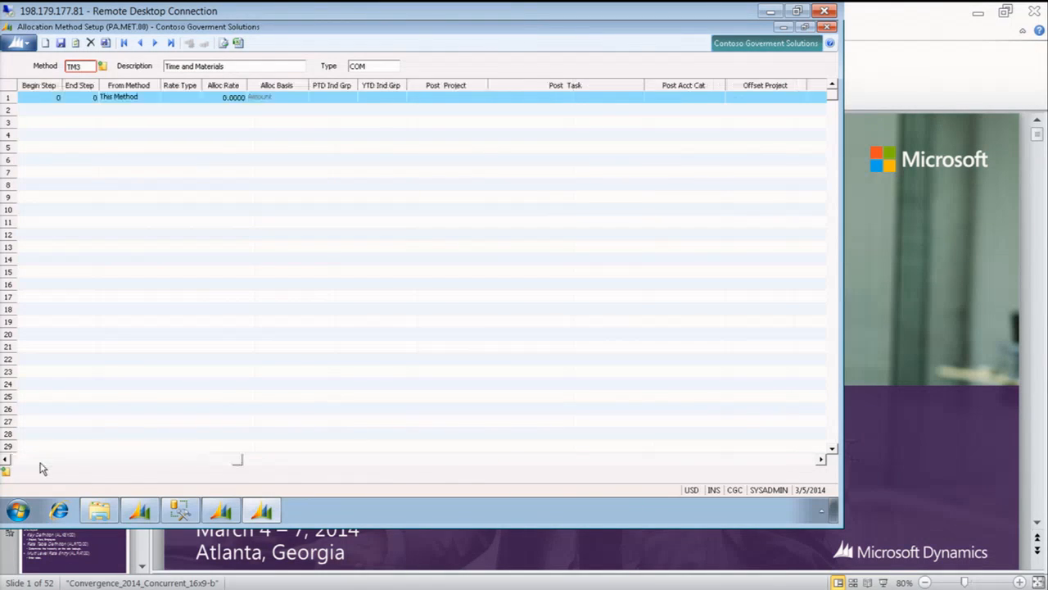
click(31, 463)
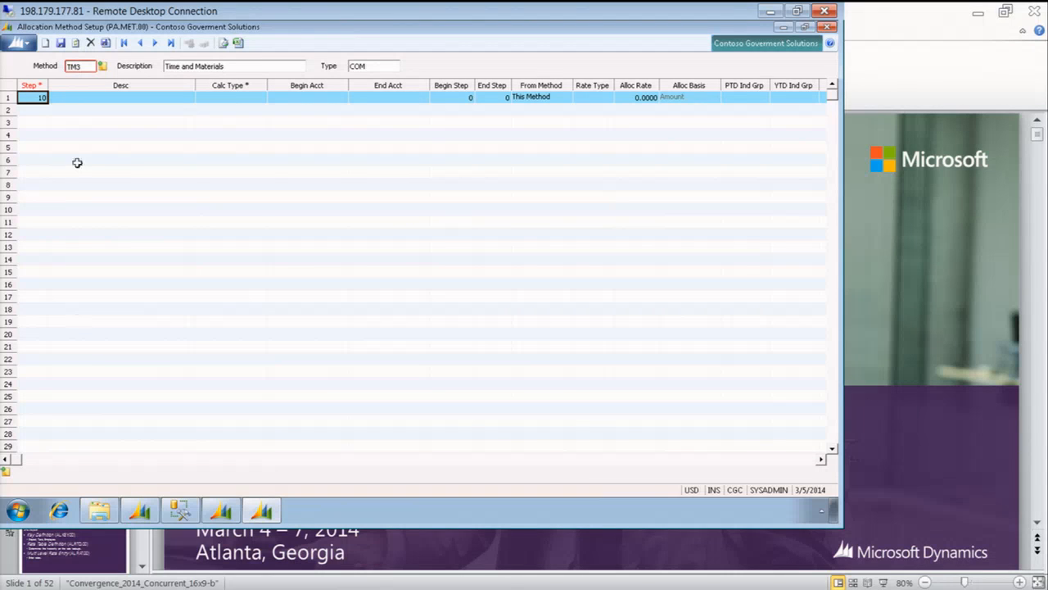
click(102, 98)
click(102, 98)
text(Gather Direct lab)
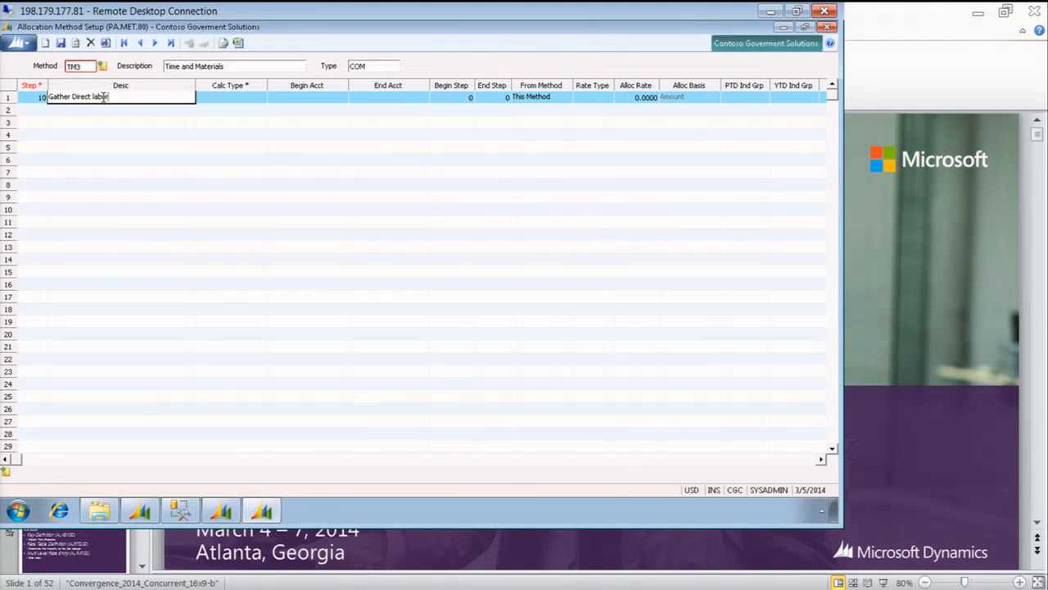
key(Tab)
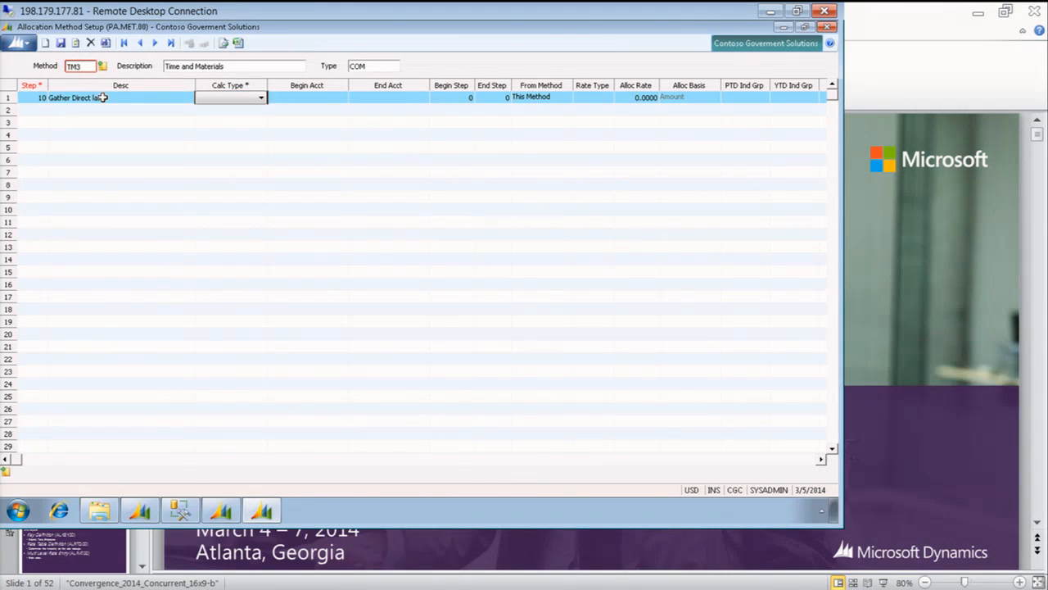
click(262, 97)
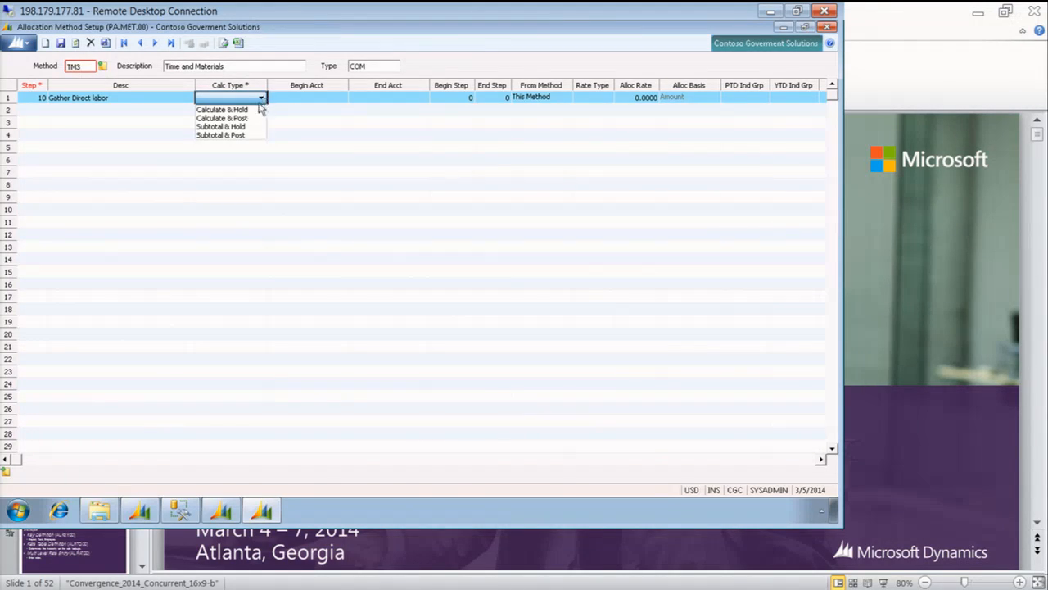
click(239, 109)
Set both the beginning and the ending account category of step 10 to LABOR DIRECT
click(295, 96)
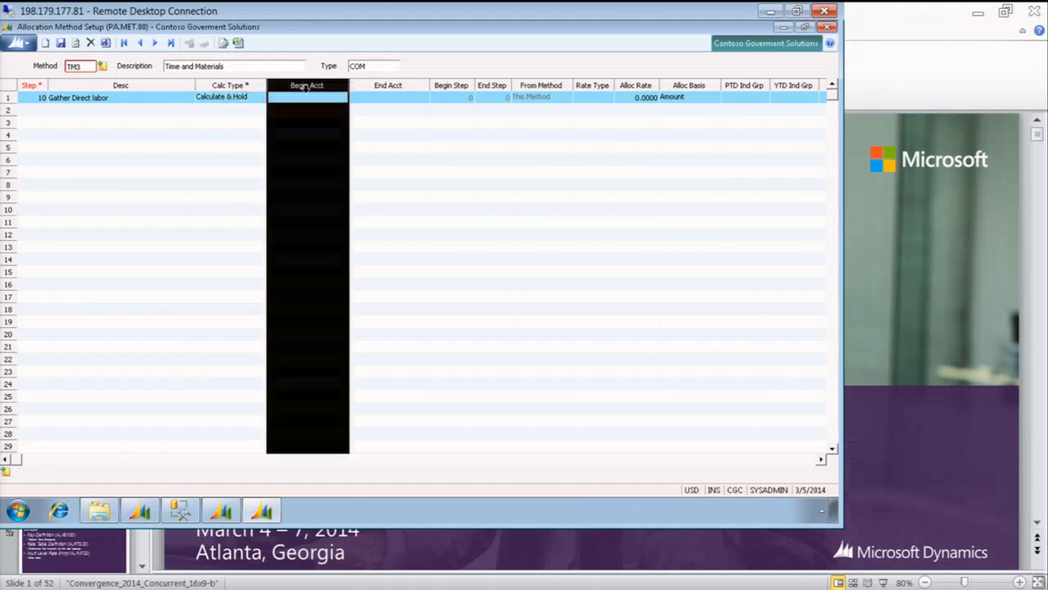
text(LAB)
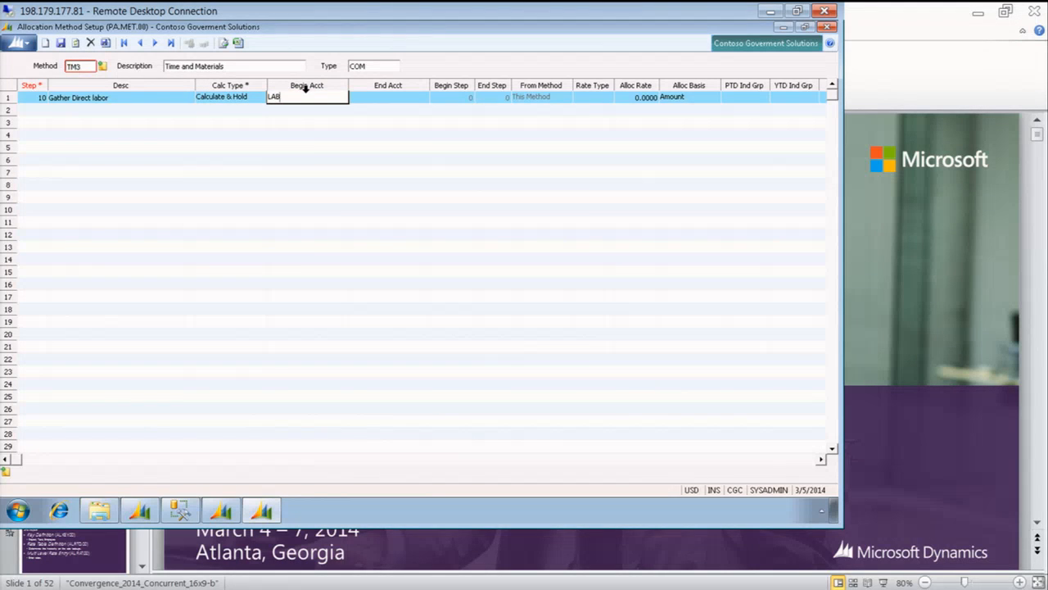
double_click(308, 95)
key(Down)
key(Return)
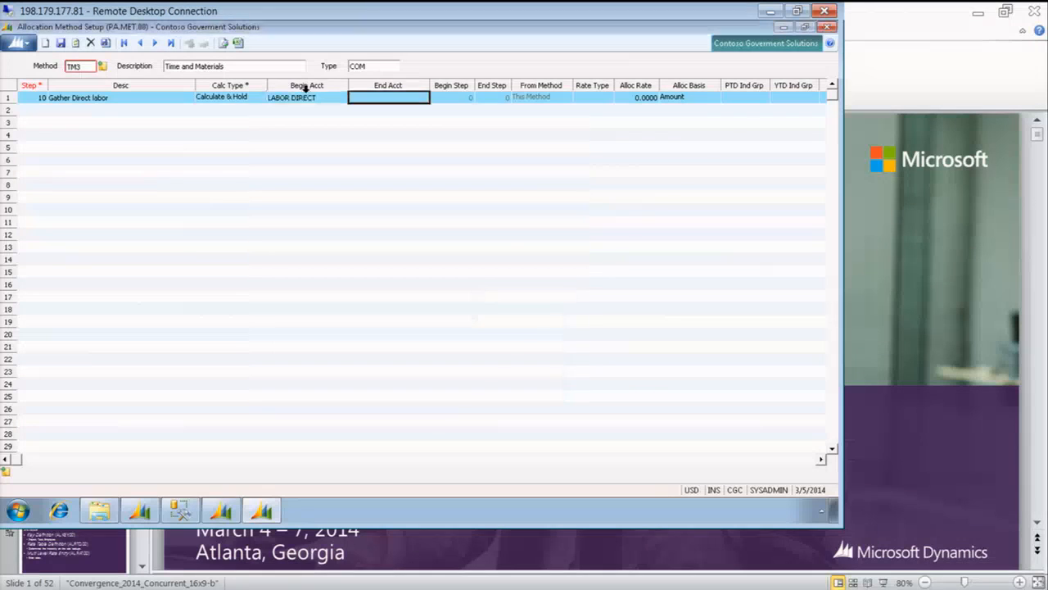
text(LABOR)
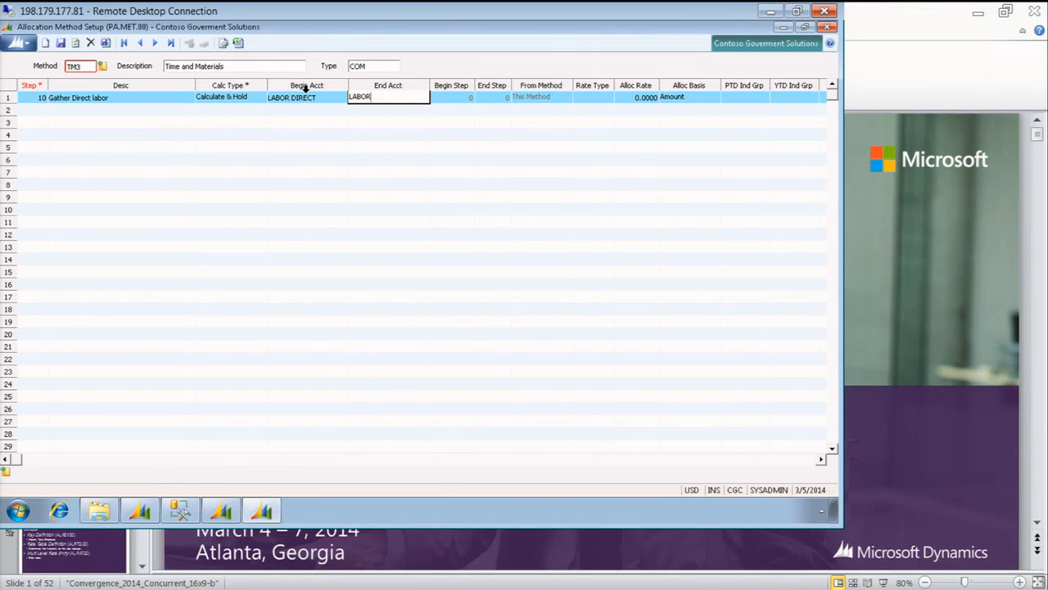
key(F3)
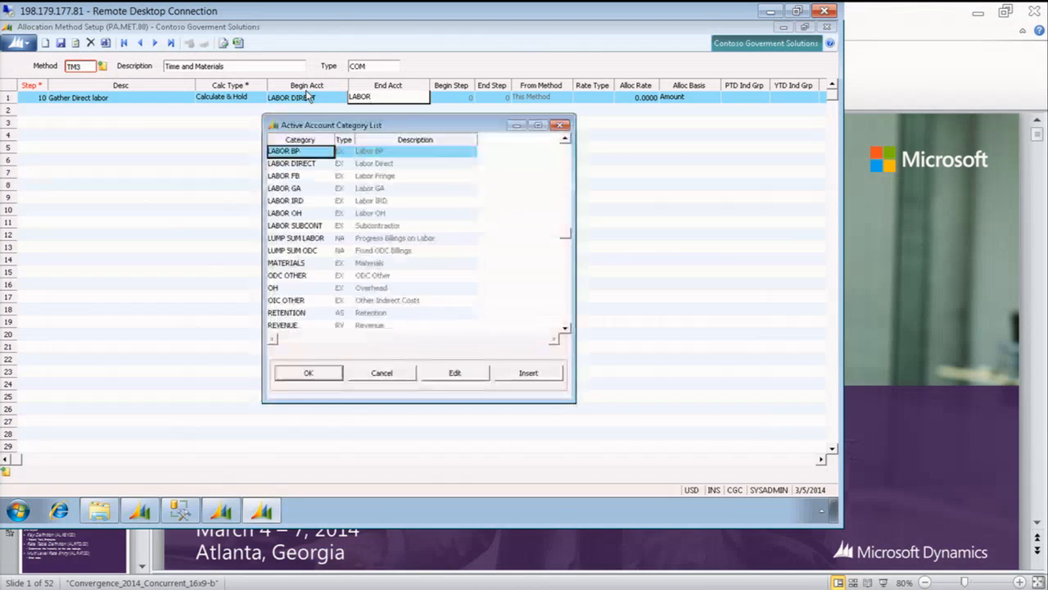
key(Down)
key(Return)
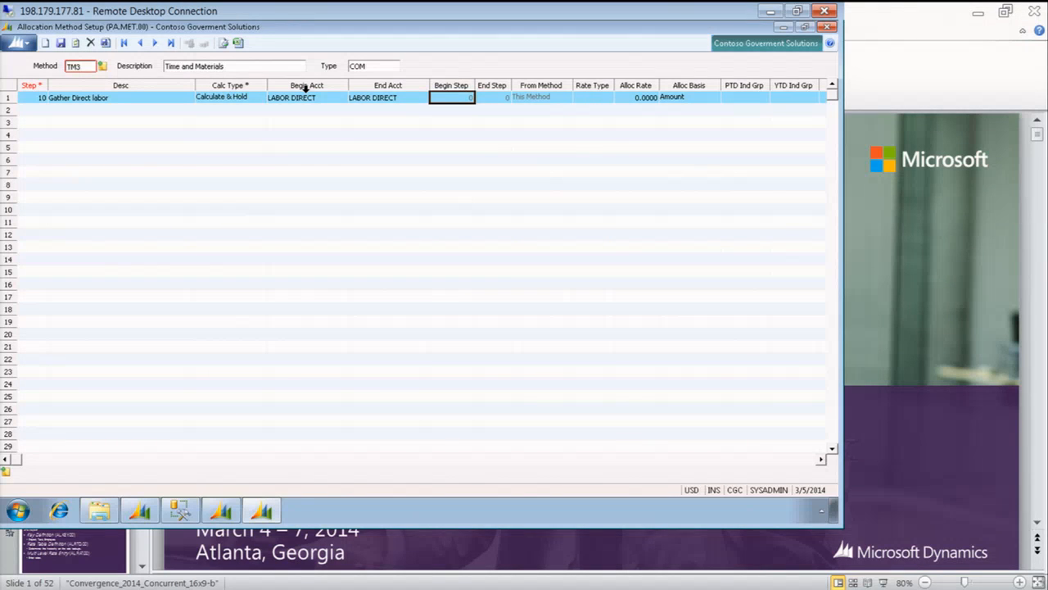
Set the allocation rate of step 10 to 1 and its allocation basis to Amount
key(Tab)
key(Tab)
key(Tab)
text(1)
key(Tab)
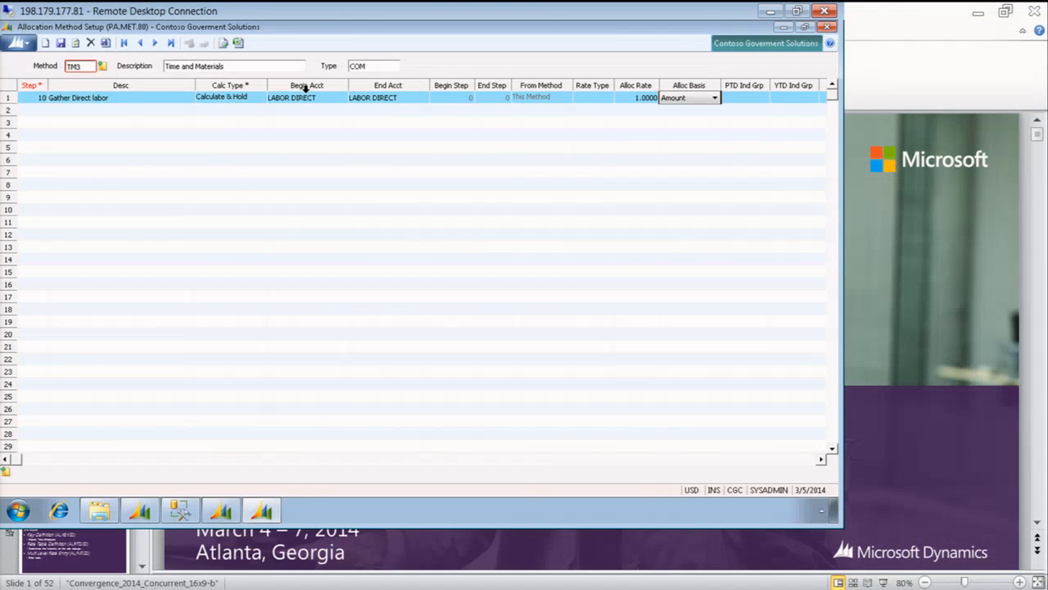
click(716, 99)
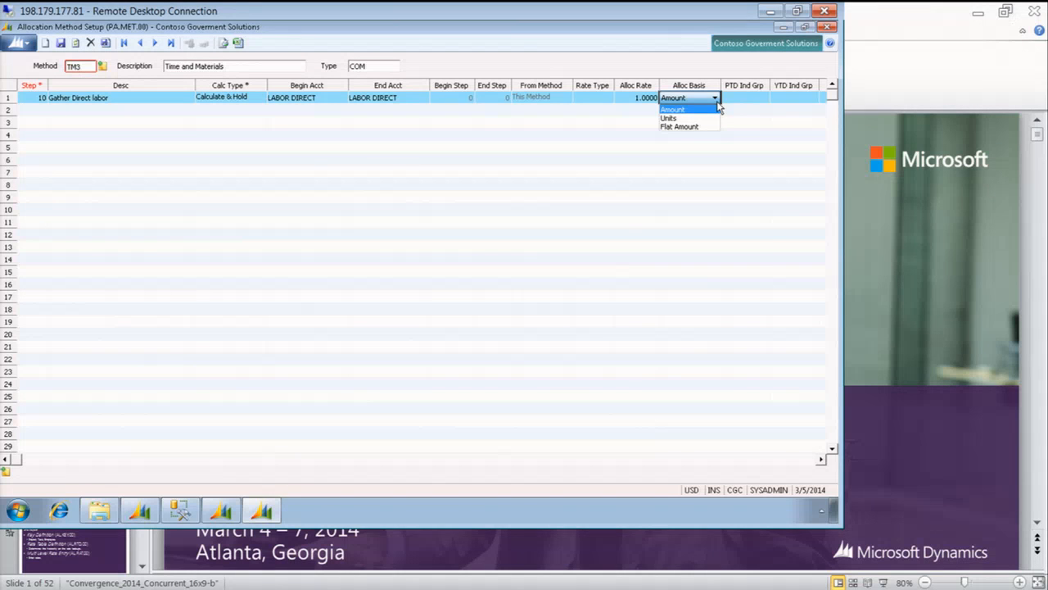
click(693, 109)
Choose the Alloc Non-Bill option for step 10, leaving its posting fields blank, and start step 20 on the next line
key(Tab)
key(Tab)
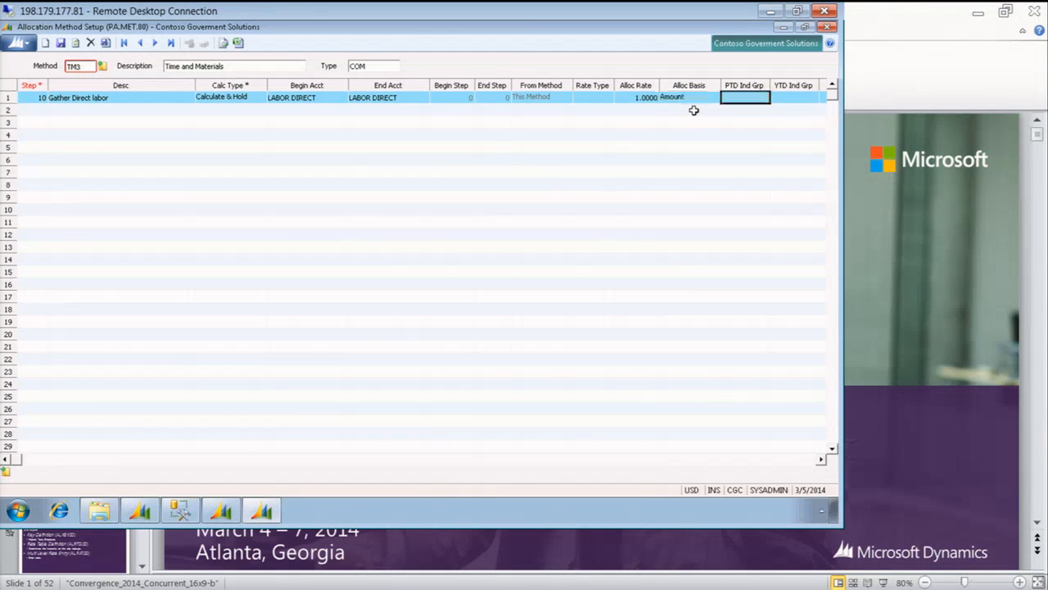
key(Tab)
key(Tab)
key(Tab)
key(Tab)
key(Tab)
key(Tab)
key(Tab)
key(Tab)
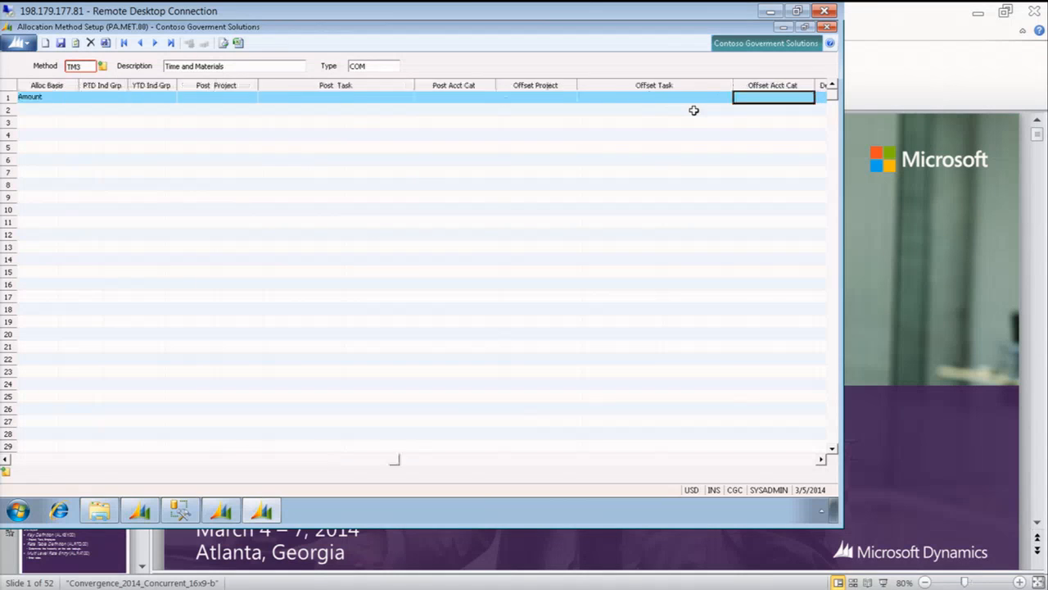
key(Tab)
key(Tab)
key(Tab)
key(Tab)
key(Tab)
key(Tab)
key(Tab)
key(Tab)
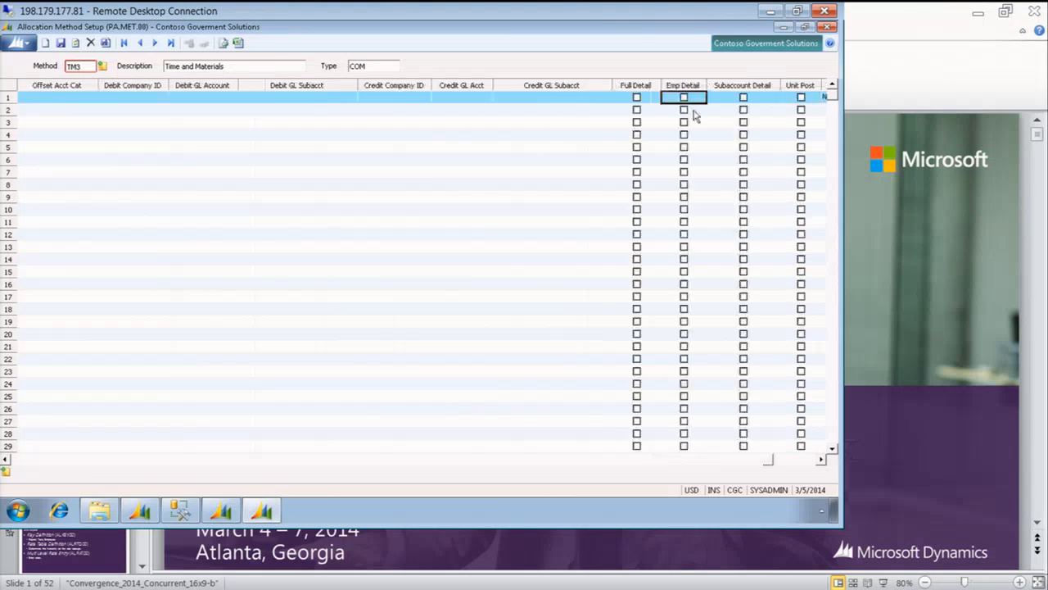
key(Tab)
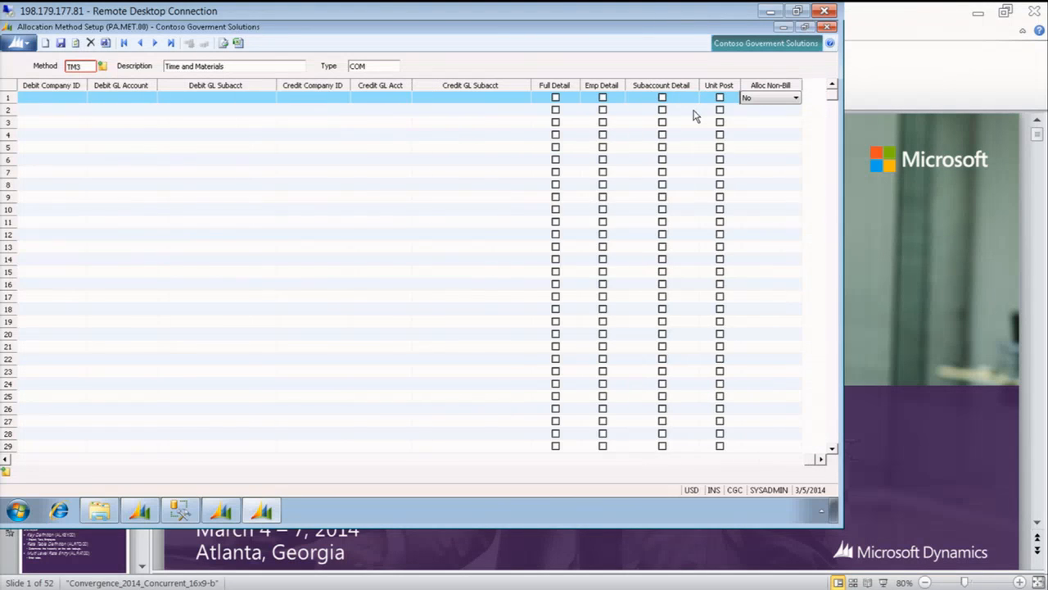
click(794, 100)
click(780, 116)
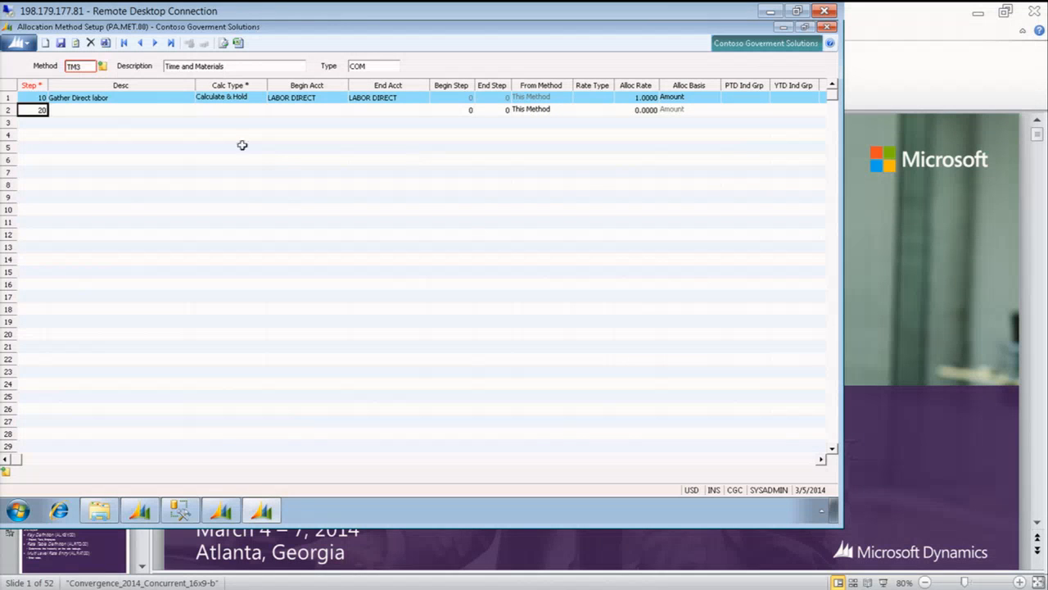
Describe step 20 as "Post FB on Direct labor" and set its calculation type to Subtotal & Post
click(100, 109)
text(P)
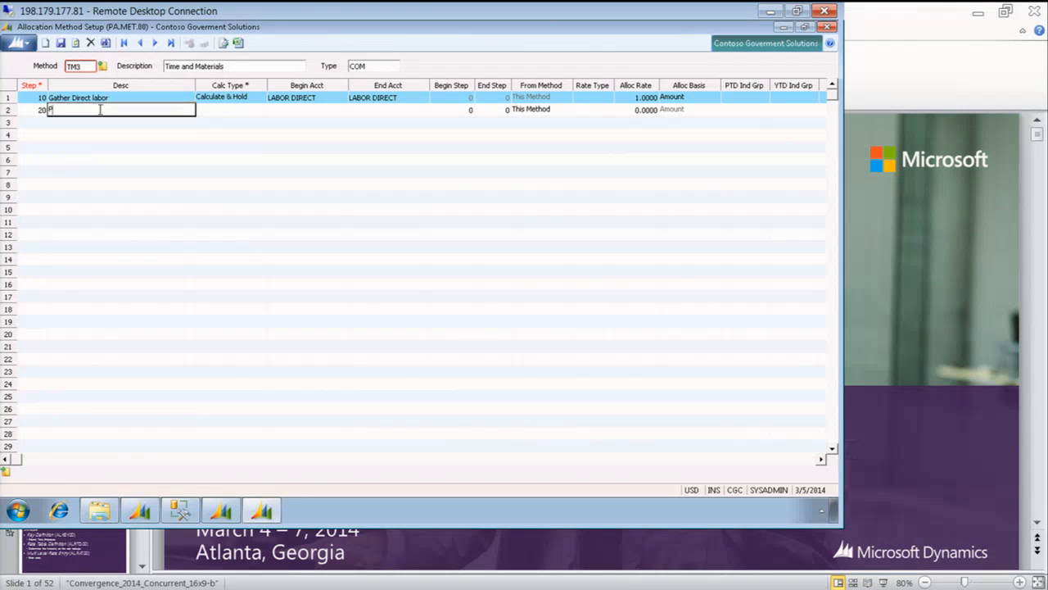
text(ost FB on Direct labor)
key(Tab)
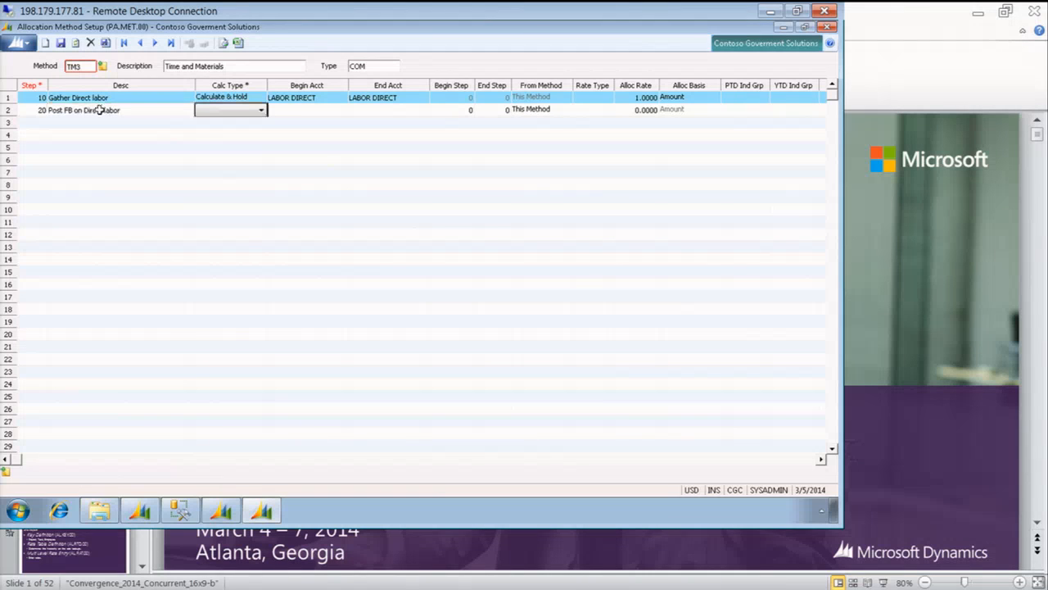
key(Down)
key(Tab)
key(Tab)
key(Tab)
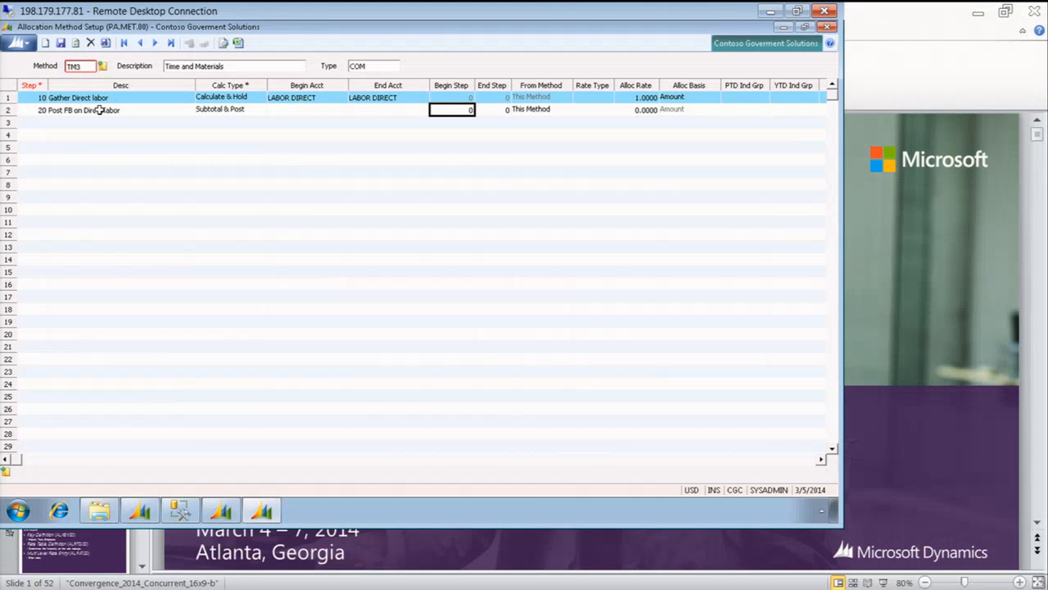
Set the begin step and end step of step 20 to 10, keeping This Method as the source
key(BackSpace)
text(10)
key(Tab)
text(10)
key(Tab)
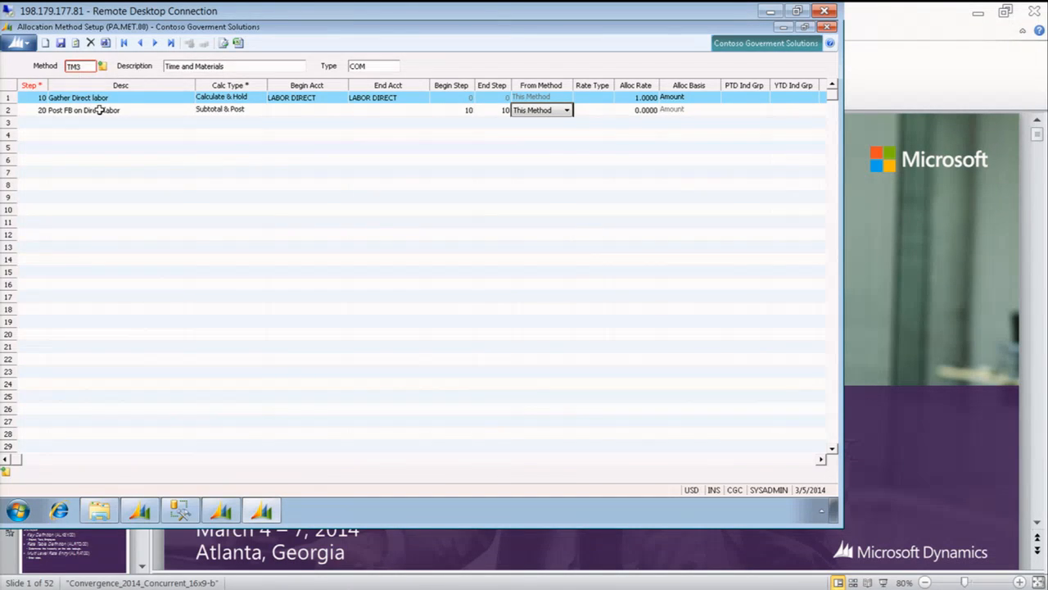
key(Tab)
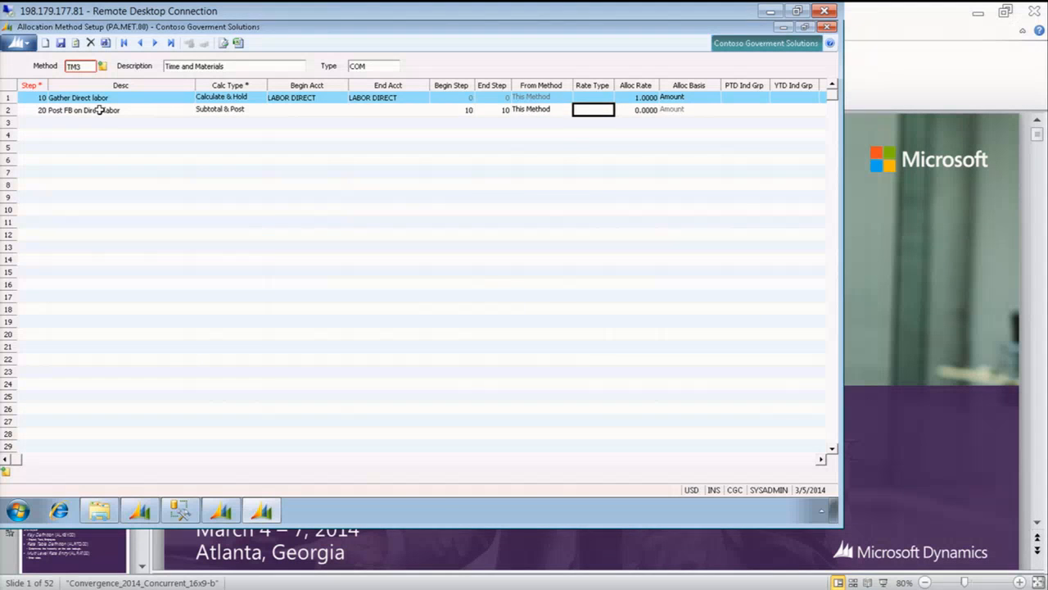
Assign the FB (Fringe) rate type to step 20 from the list of possible codes
key(ctrl+l)
key(Down)
key(Down)
key(Down)
key(Down)
key(Down)
key(Down)
key(Down)
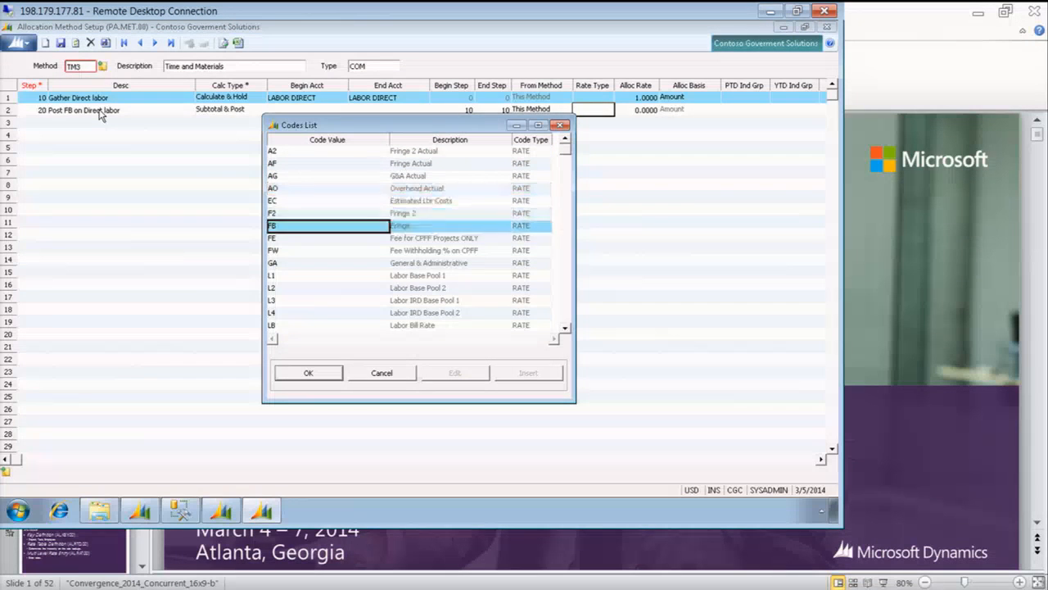
key(Up)
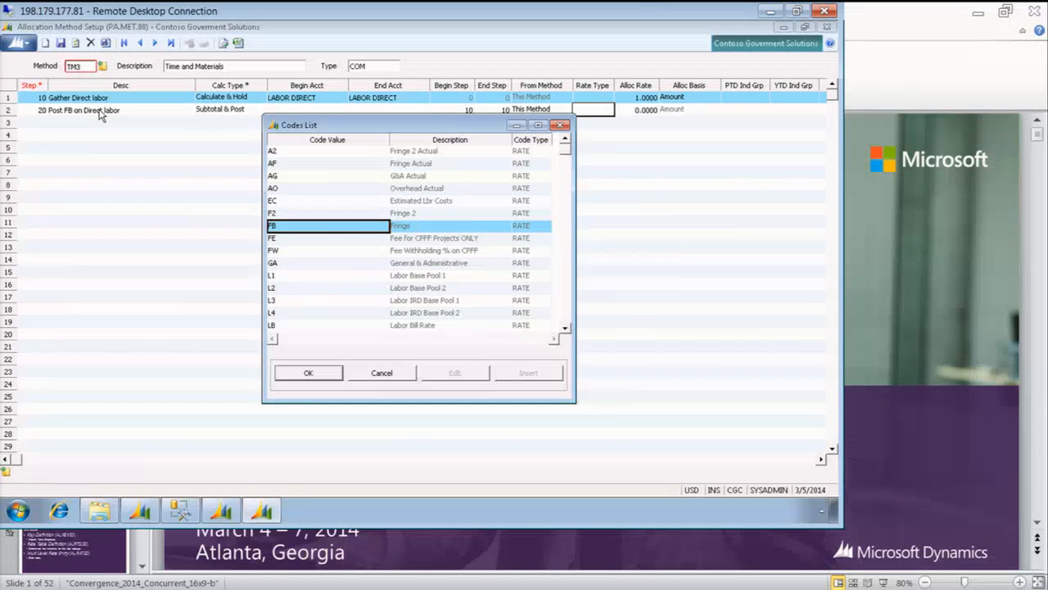
key(Return)
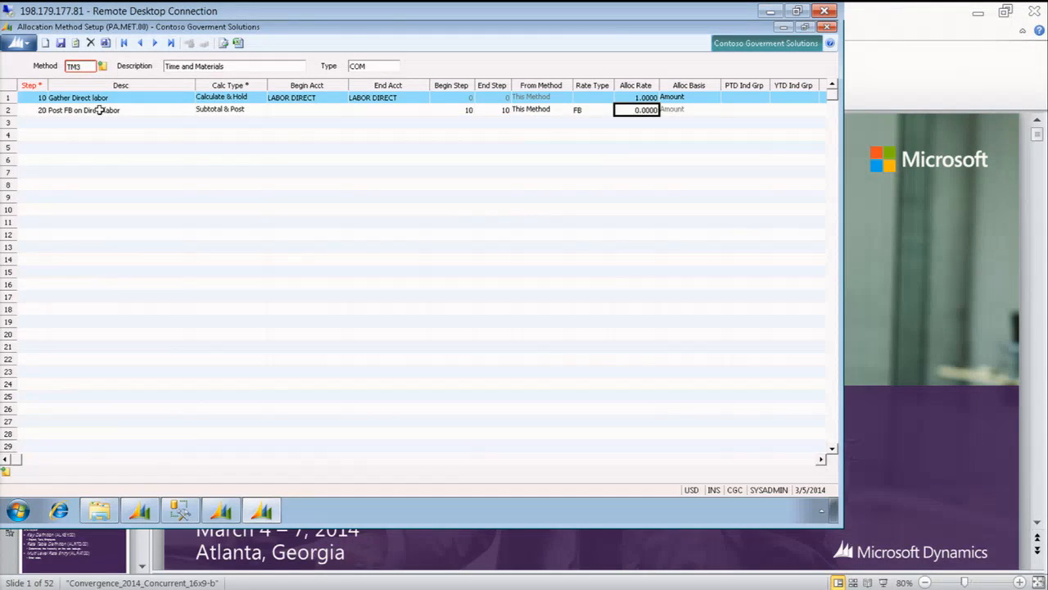
Enter the source masks for step 20: ssss-ss-sss as the post project and sss as the post task
key(Tab)
key(Tab)
key(Tab)
key(Tab)
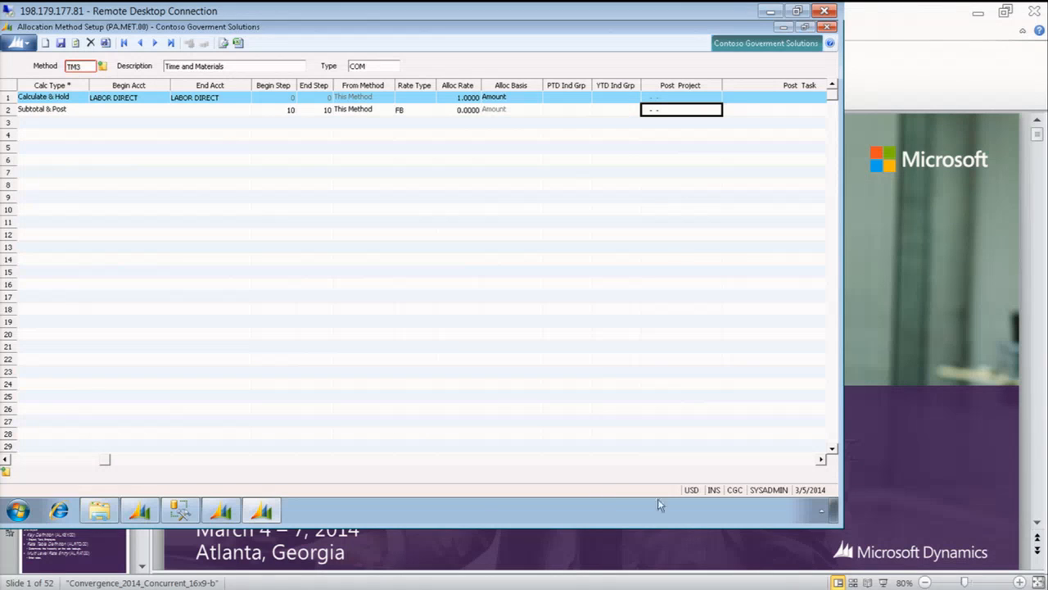
click(821, 461)
click(821, 461)
click(821, 461)
click(822, 461)
click(821, 461)
click(822, 461)
click(821, 461)
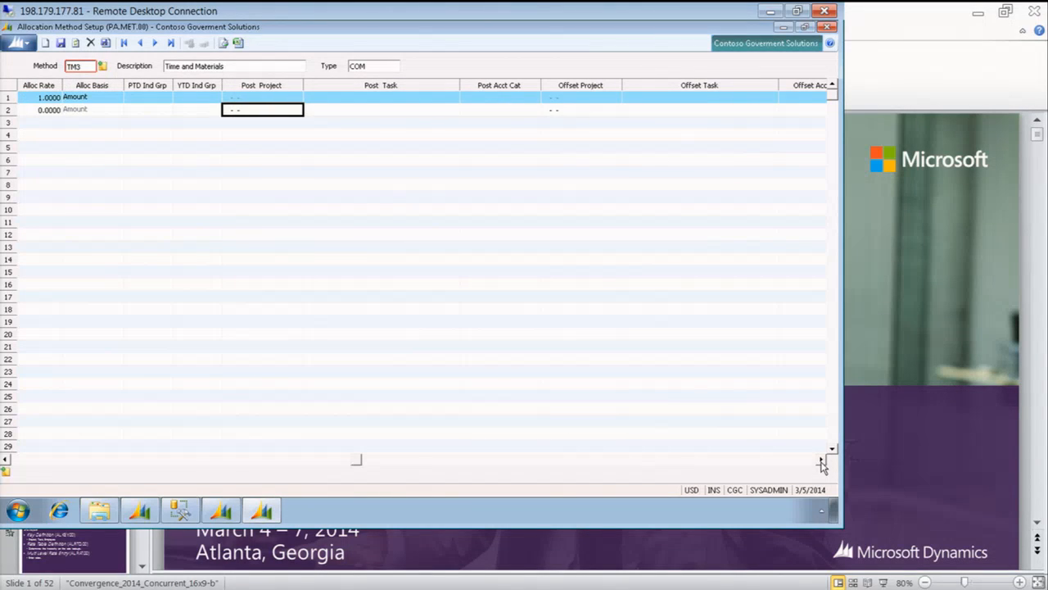
text(sssssssss)
key(Tab)
text(sss)
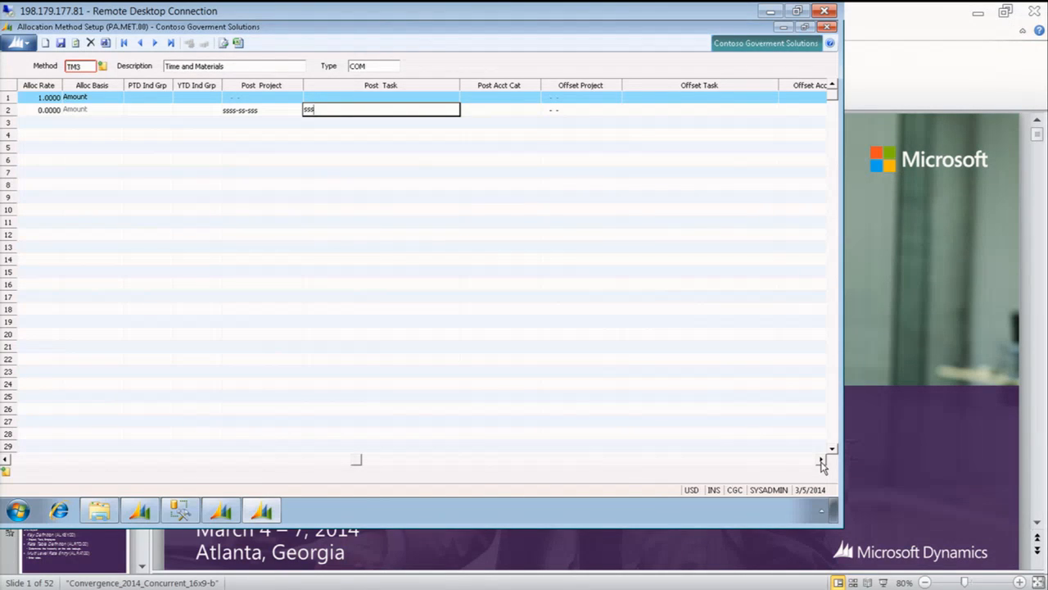
key(Tab)
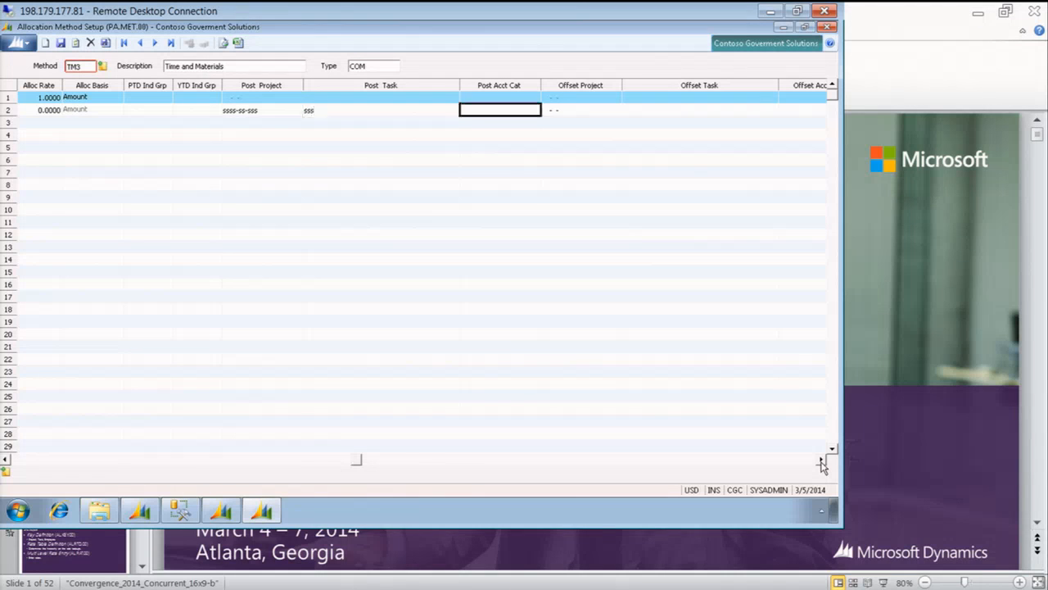
Assign FB as the post account category of step 20 from the active account categories
key(F3)
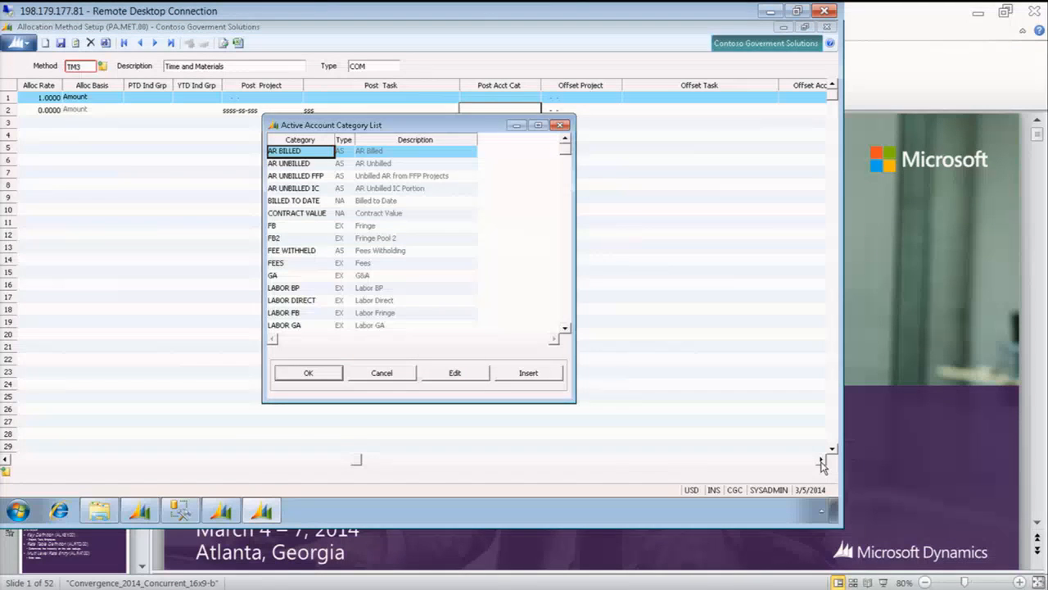
text(F)
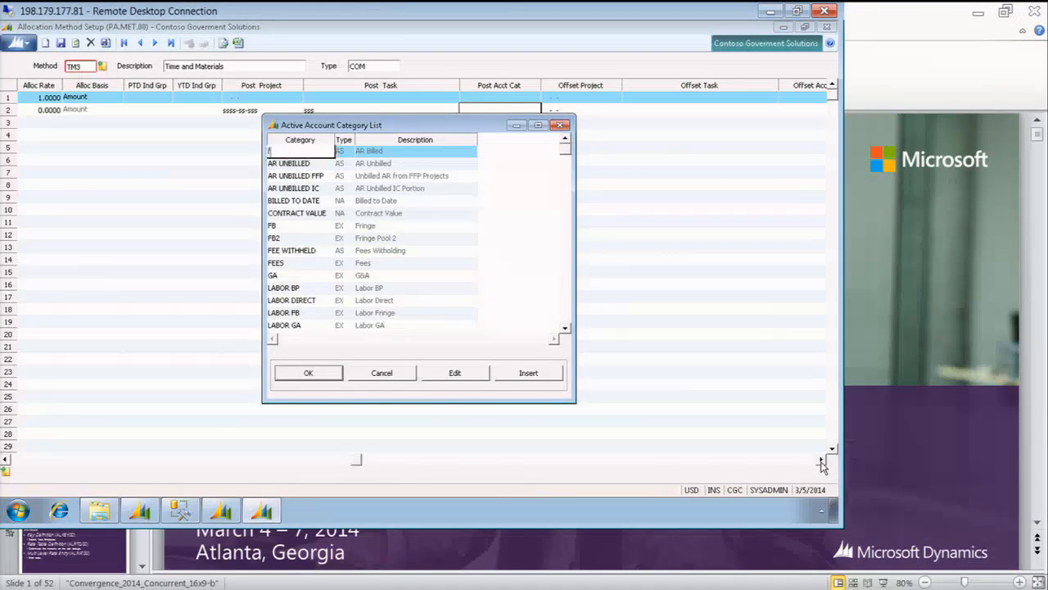
text(b)
key(Return)
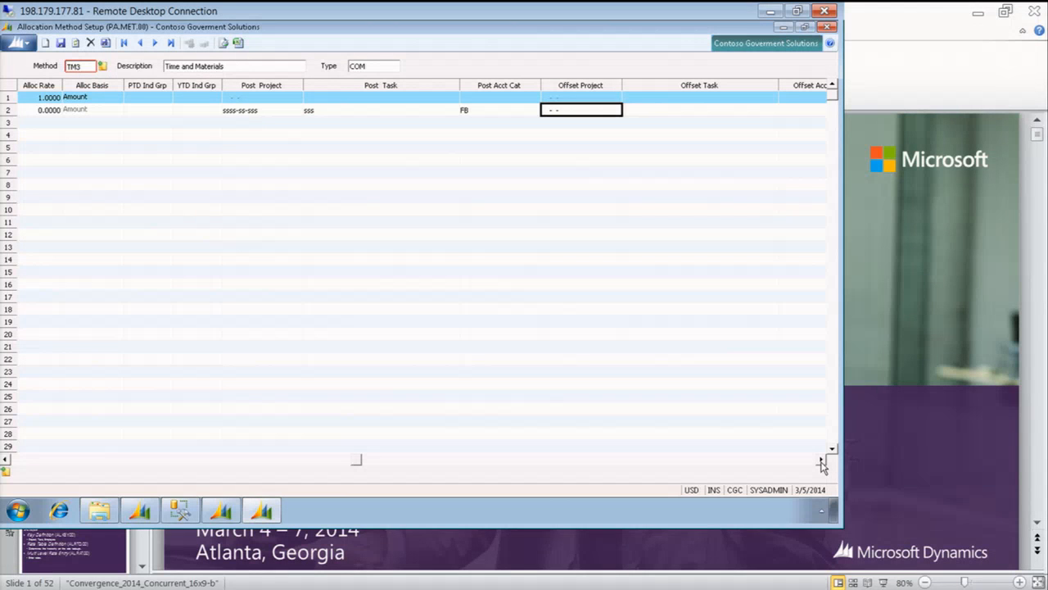
Complete step 20 with no offsets, CGC as debit and credit company, detail and unit posting options on, and Alloc Non-Bill at No
key(Tab)
key(Tab)
key(Tab)
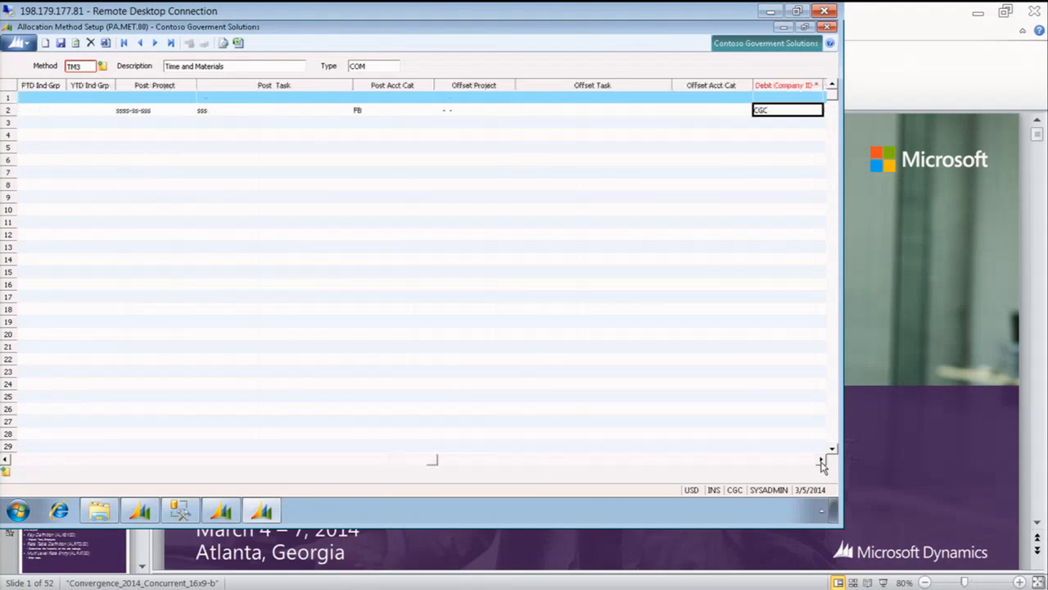
key(Tab)
key(Tab)
key(Tab)
key(Tab)
key(Tab)
key(Tab)
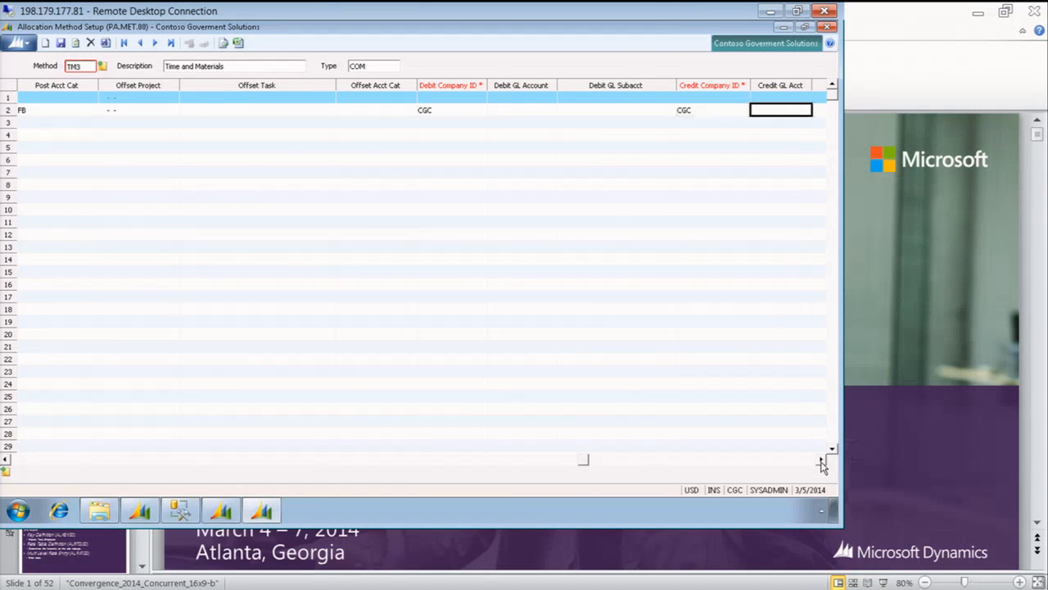
key(Tab)
key(Tab)
key(Tab)
key(Tab)
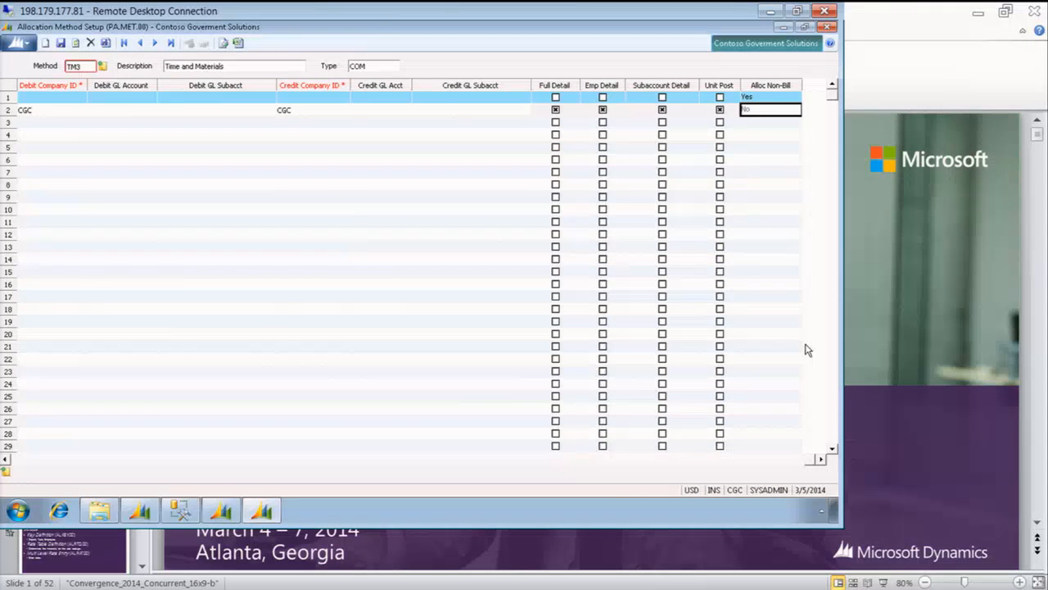
key(Tab)
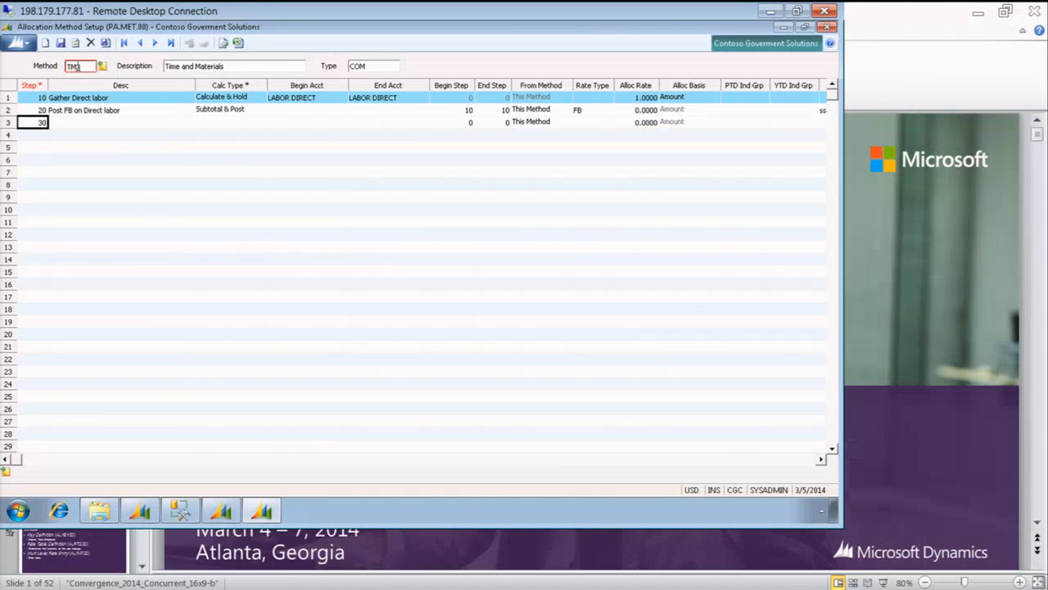
Open the TM2 Time and Materials method from the list of codes, saving the outstanding TM3 changes
click(75, 66)
key(F3)
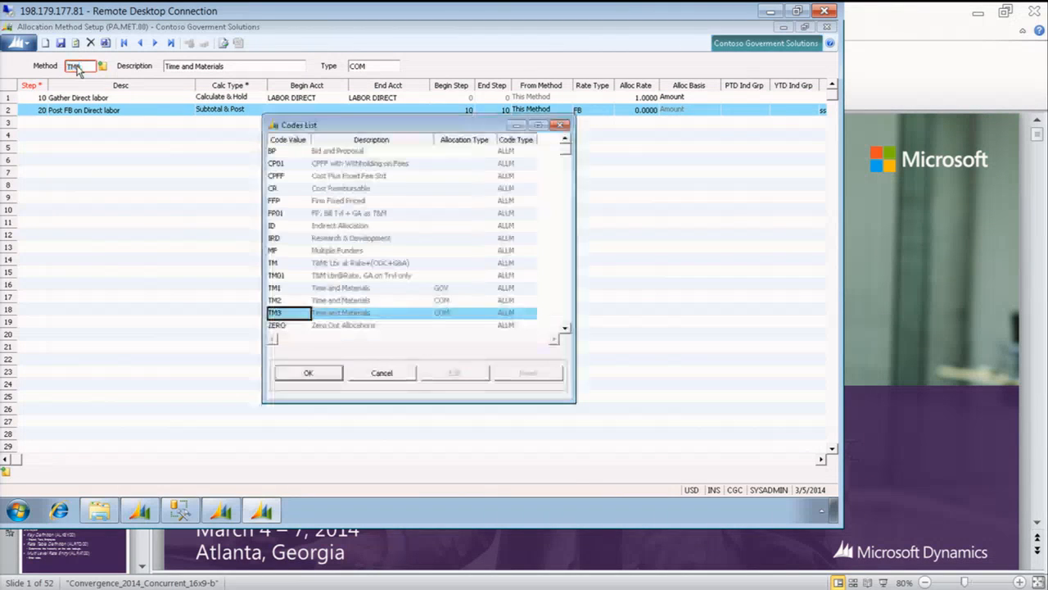
key(Up)
key(Return)
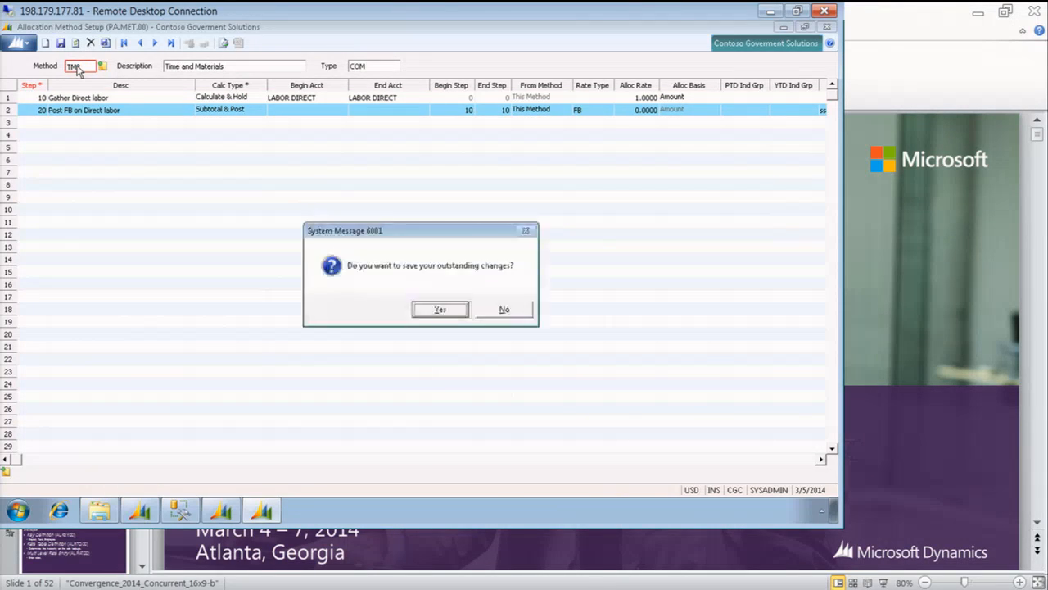
key(Return)
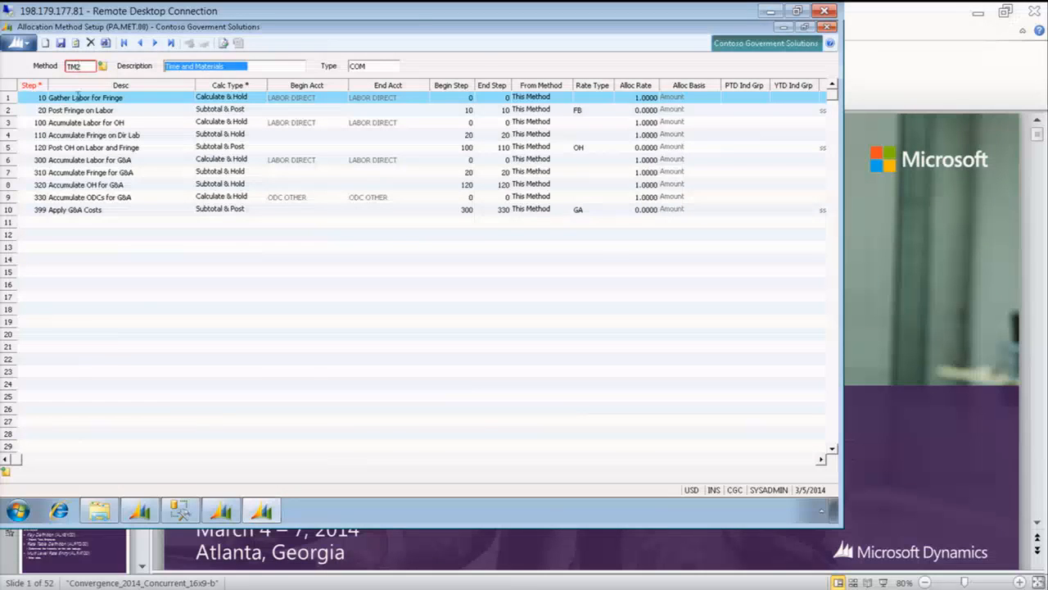
Examine how TM2 steps 10 to 120 gather labor and fringe and post overhead on them
click(62, 122)
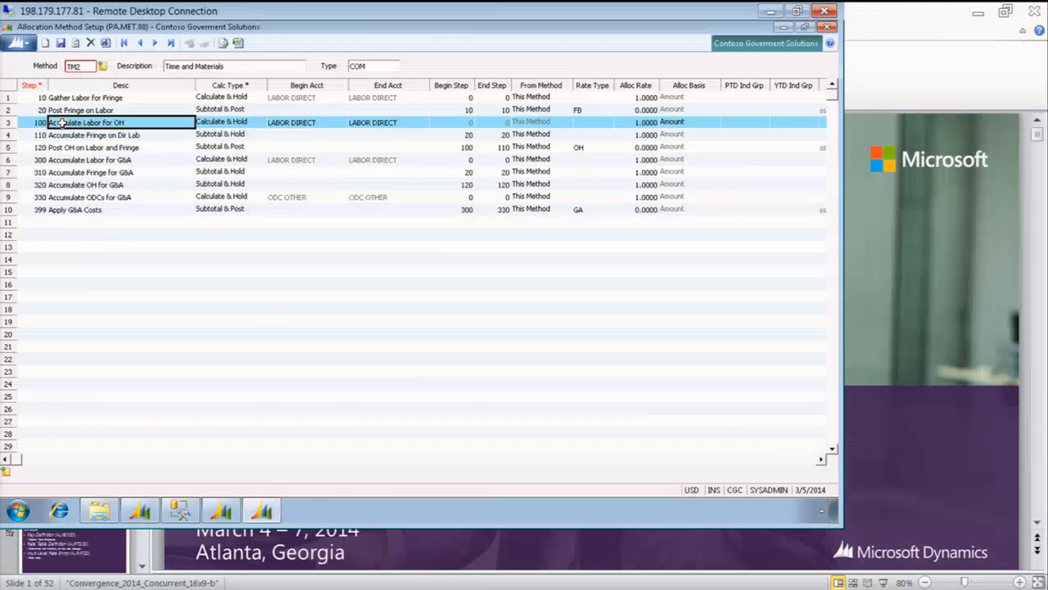
key(Up)
key(Up)
key(Down)
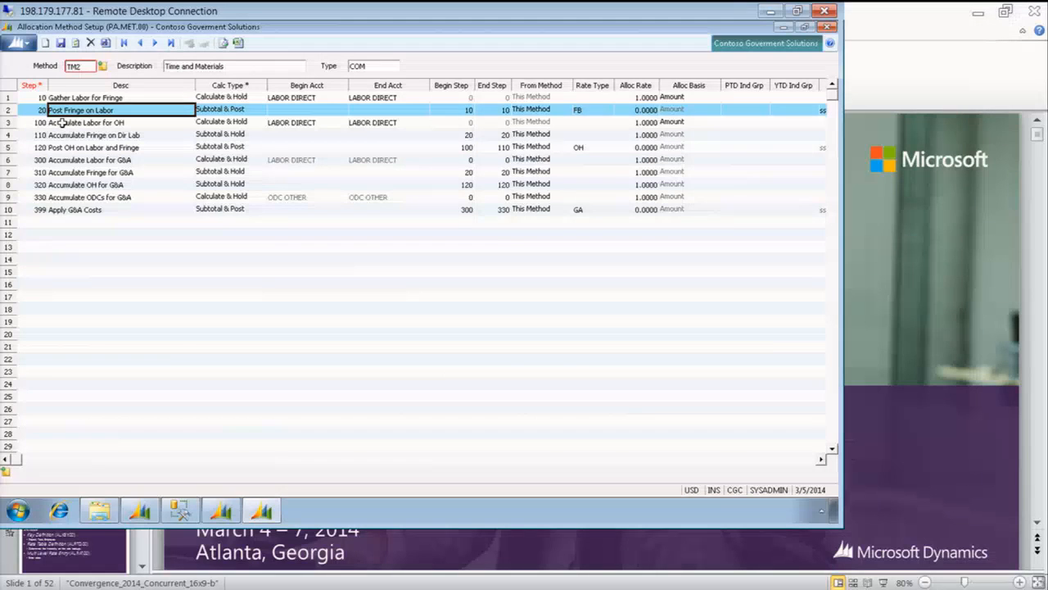
click(62, 122)
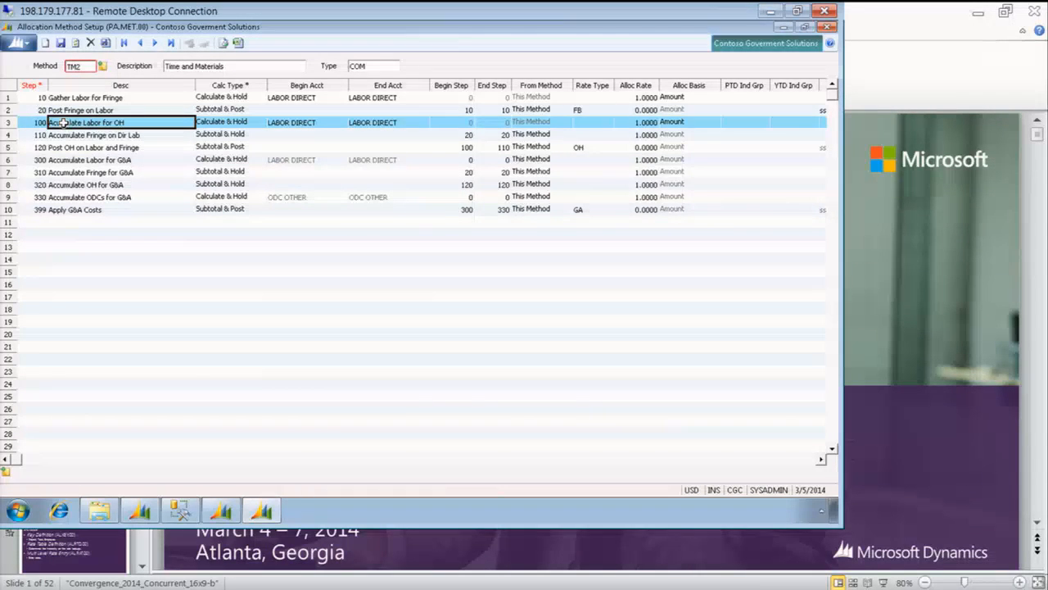
key(shift+Tab)
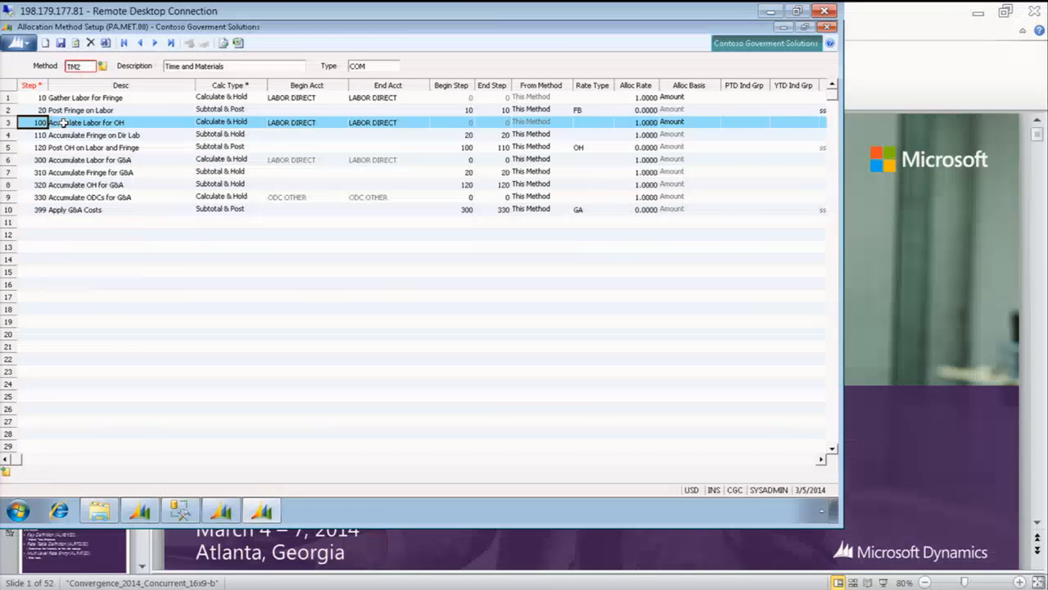
key(Down)
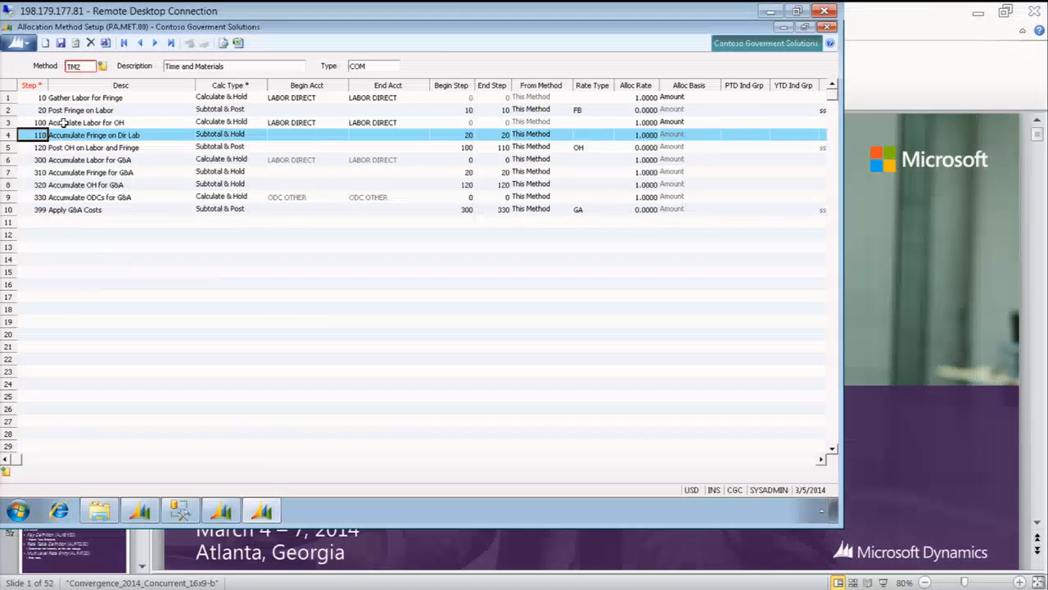
key(Tab)
key(Tab)
key(Tab)
key(Tab)
key(Tab)
key(Tab)
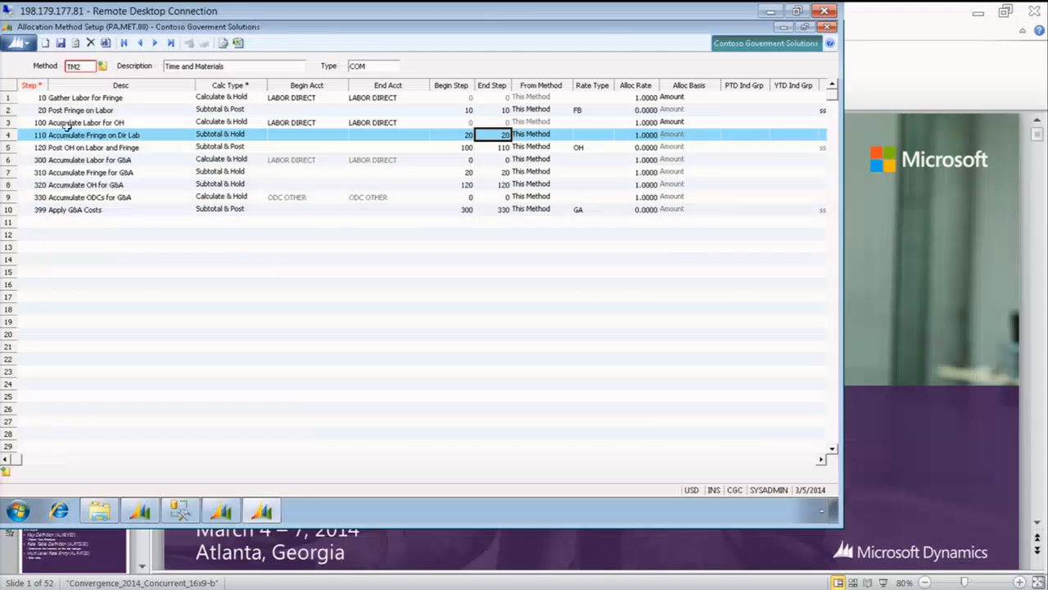
click(126, 147)
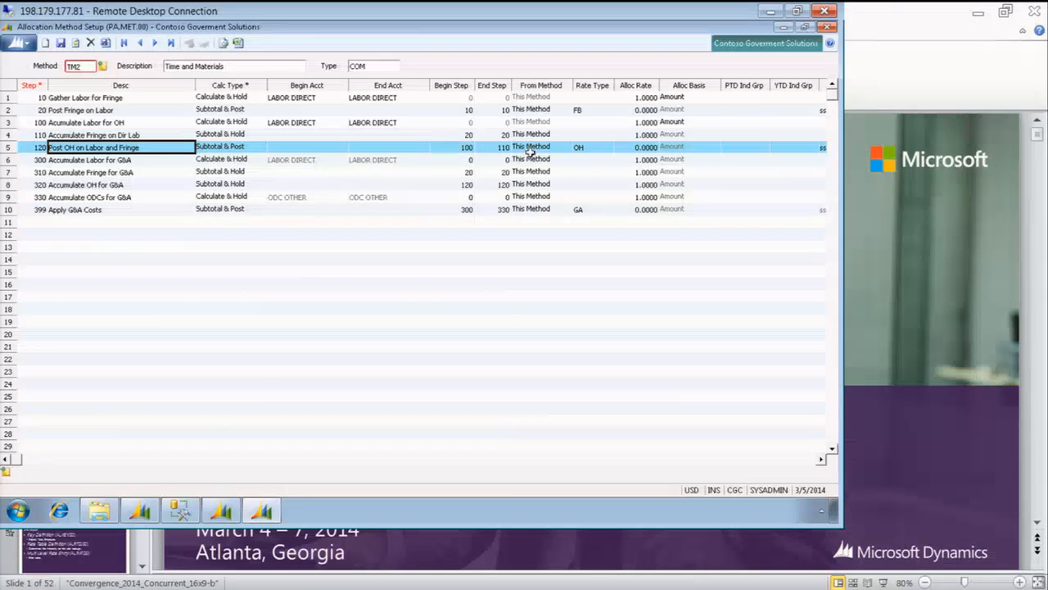
click(586, 148)
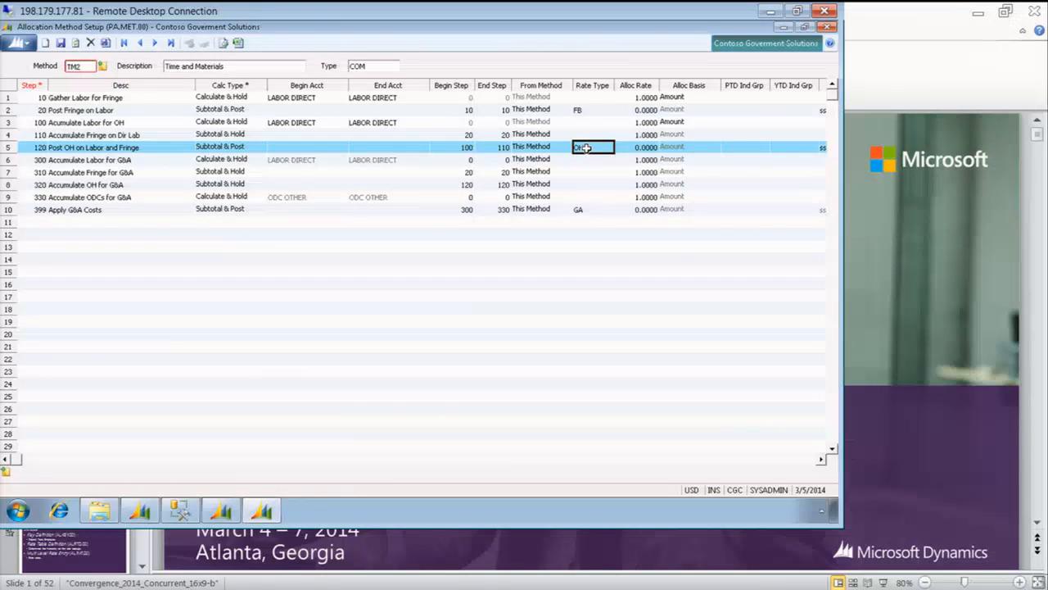
click(461, 149)
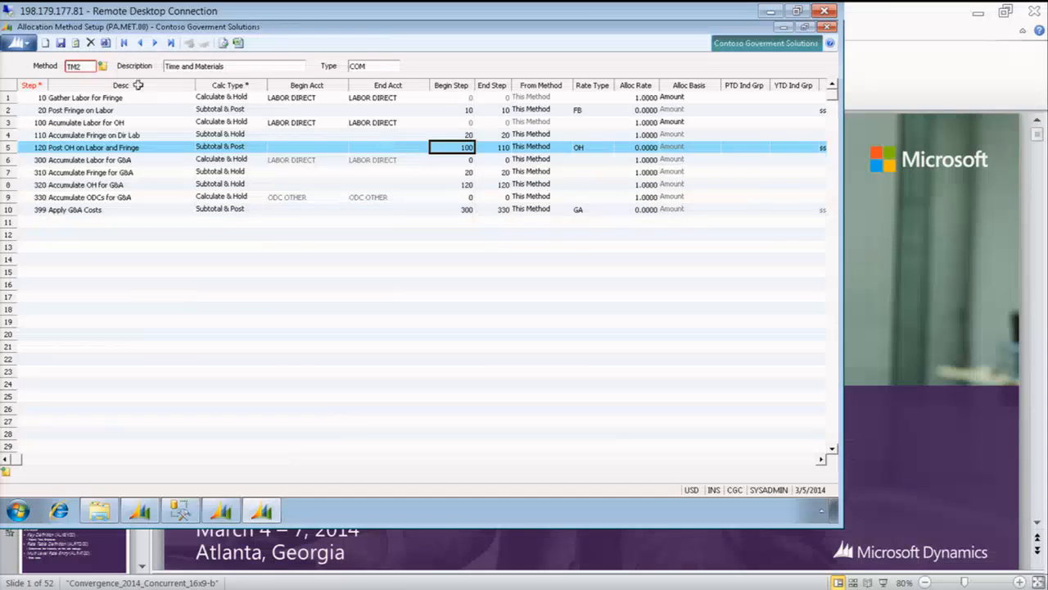
drag(37, 121, 39, 146)
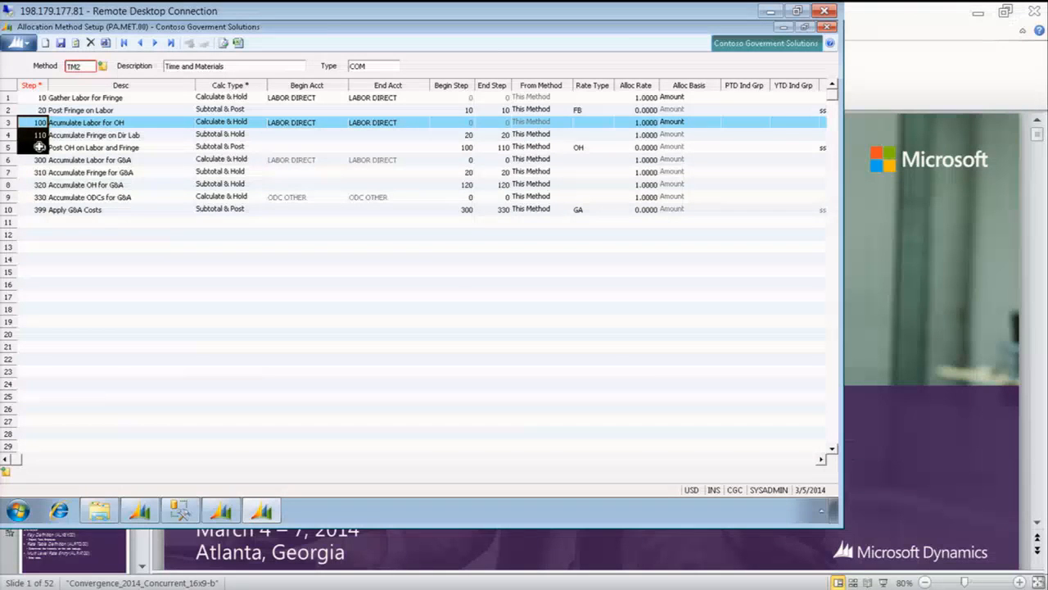
Examine the TM2 steps 300 to 399 that accumulate labor, fringe, overhead and ODCs and apply G&A costs
click(39, 159)
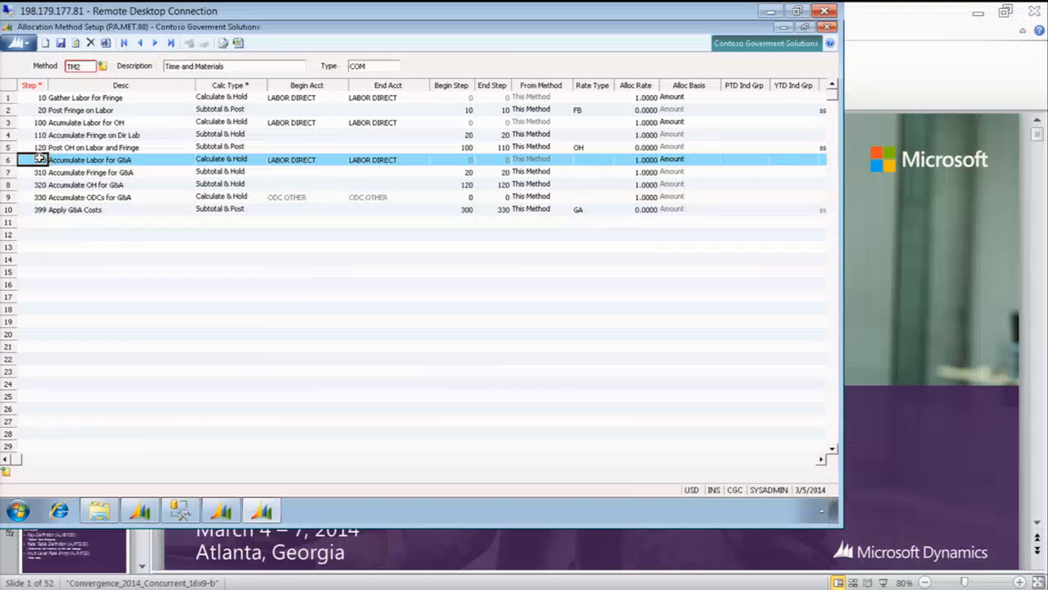
click(38, 172)
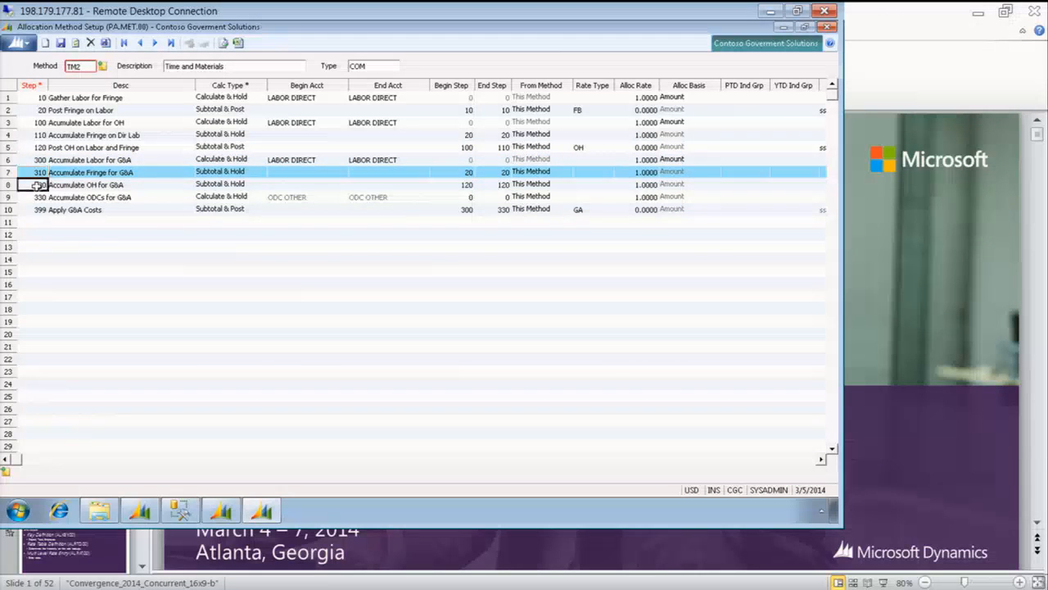
click(37, 185)
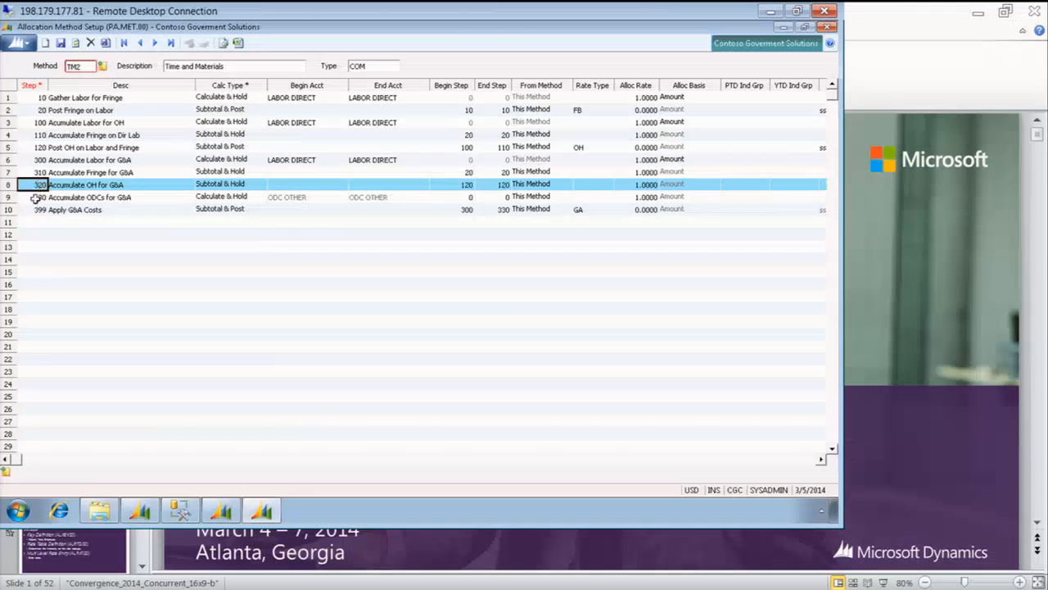
click(33, 197)
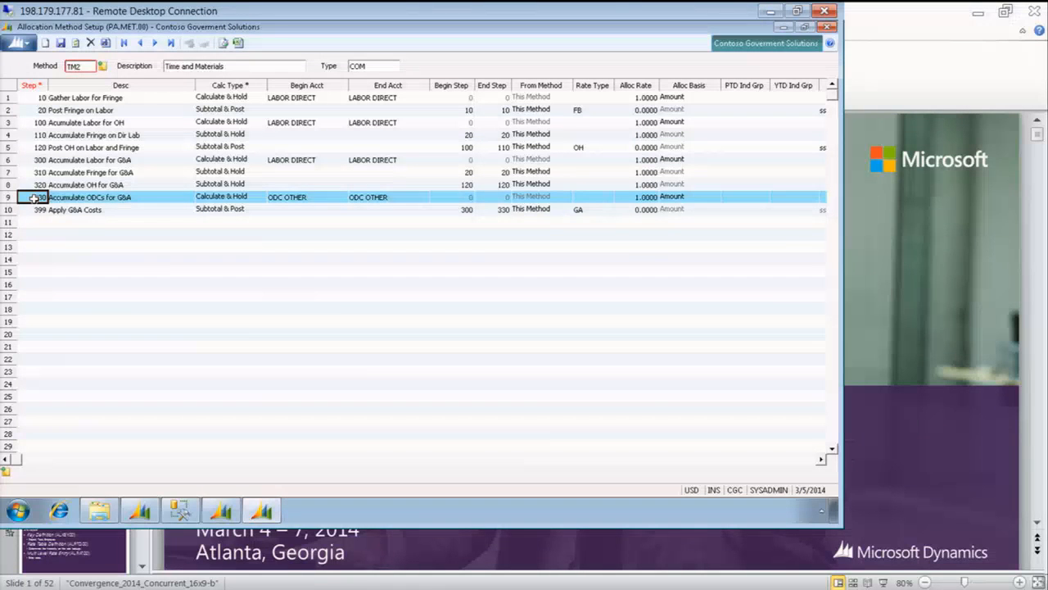
click(36, 210)
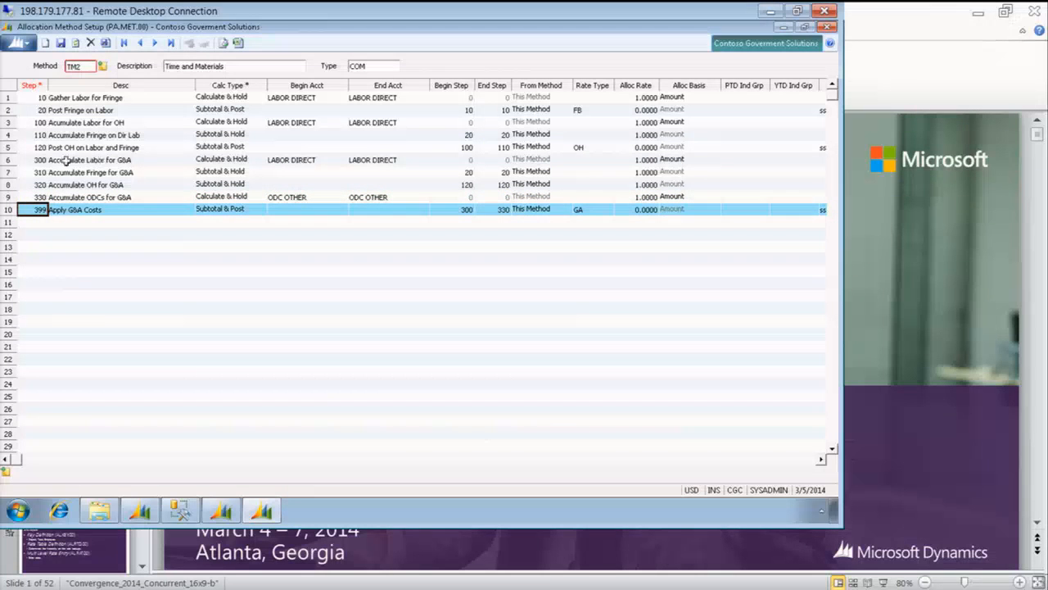
drag(38, 161, 38, 194)
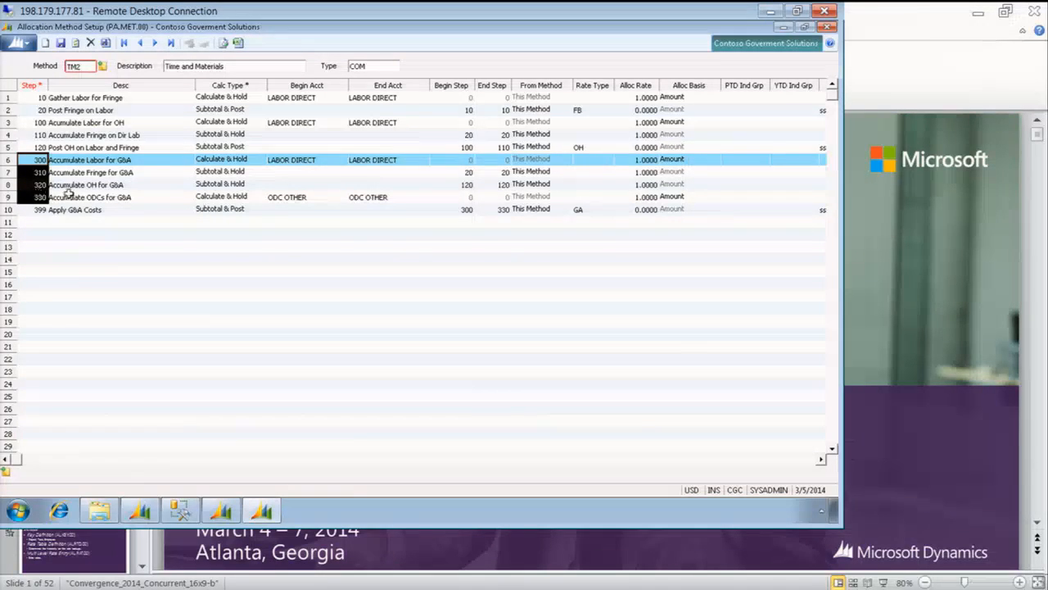
Compare the rate types and post account categories of the TM2 G&A and overhead posting steps
click(581, 210)
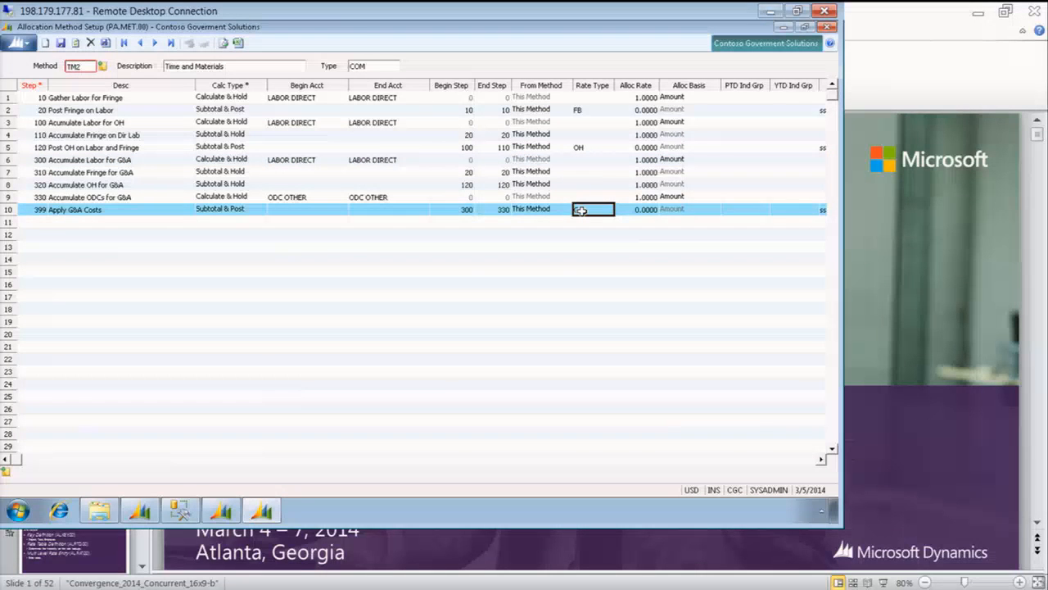
text(GA)
key(Tab)
key(Tab)
key(Tab)
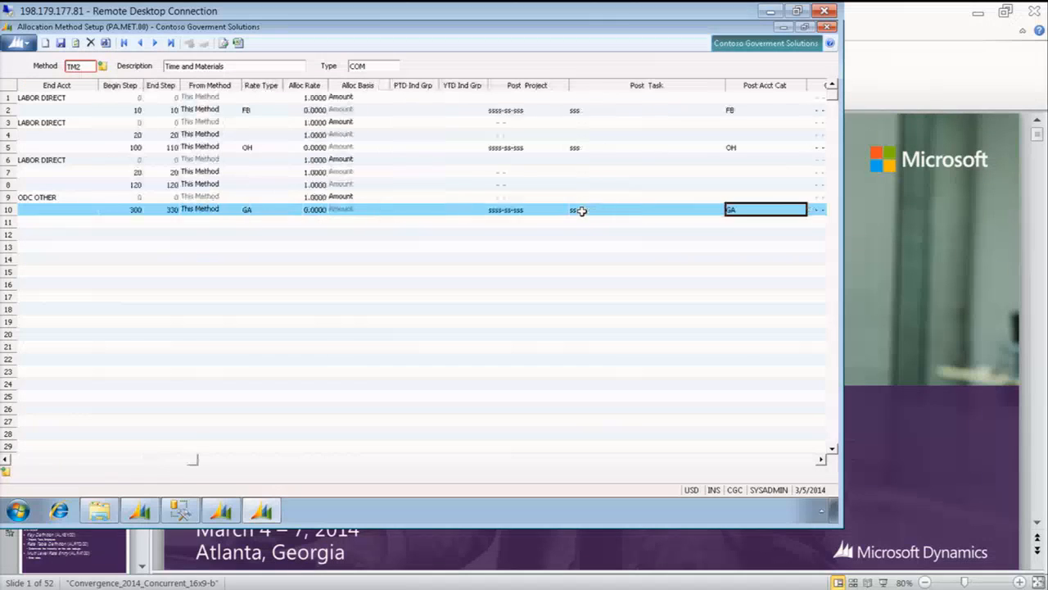
key(shift+Tab)
key(shift+Tab)
key(Tab)
key(Tab)
key(Up)
key(Up)
key(Up)
key(Up)
key(Up)
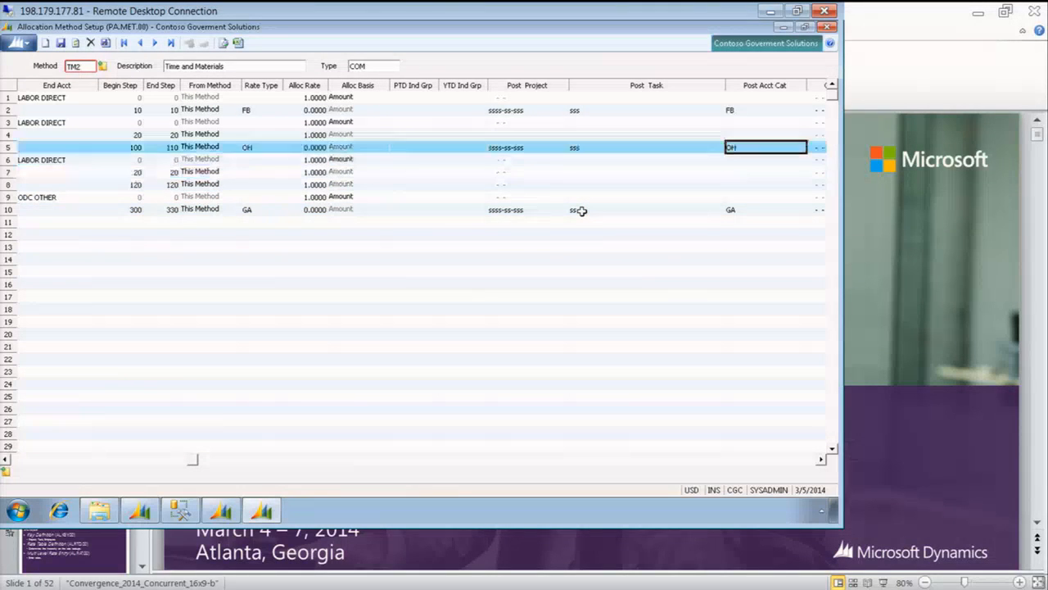
key(Down)
key(Down)
key(Down)
key(Down)
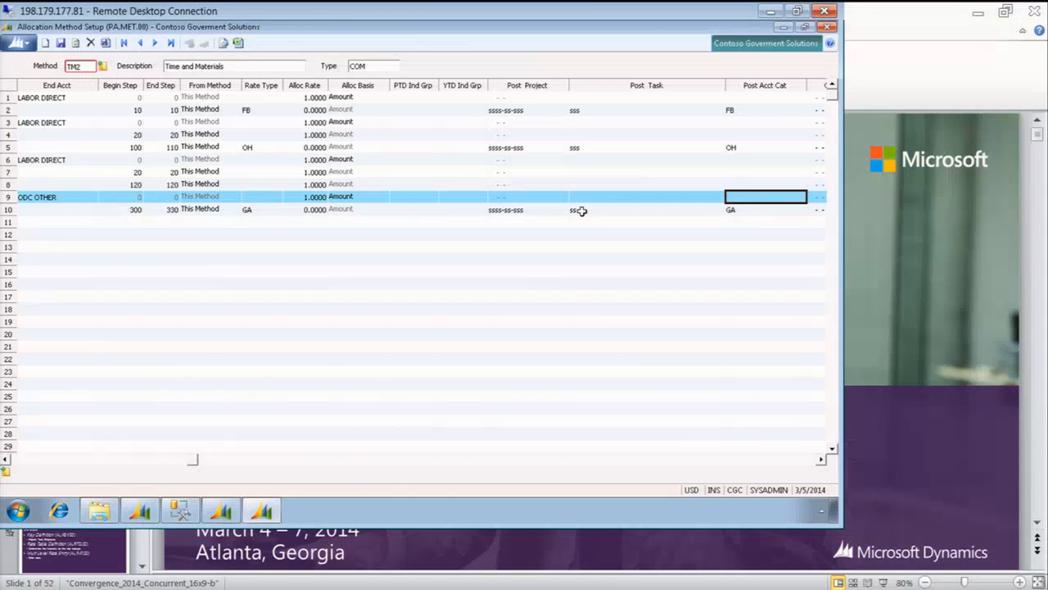
key(Down)
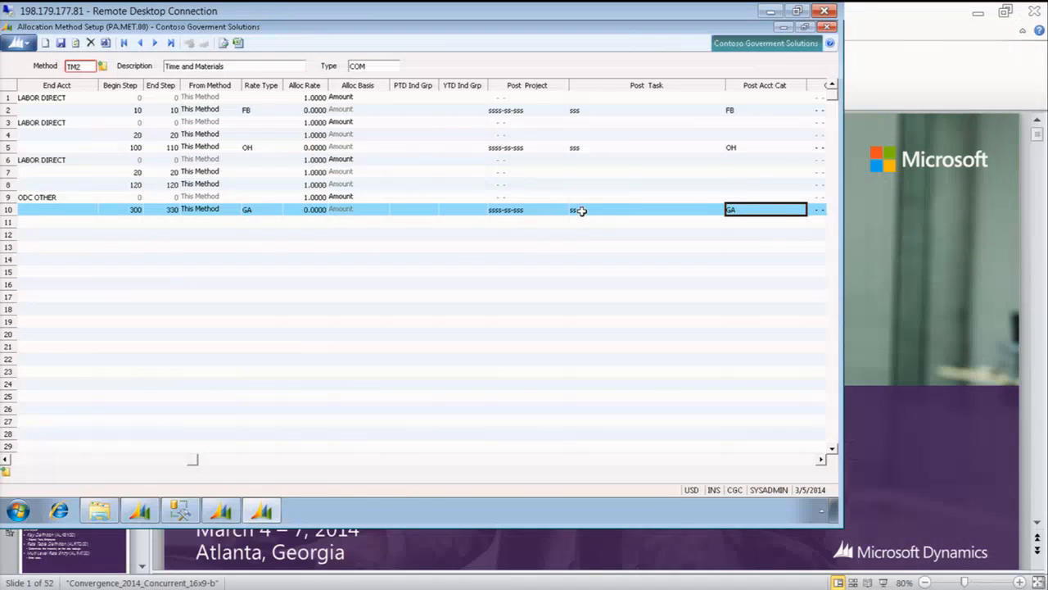
Start a new allocation step numbered 400 after the Apply G&A Costs step in TM2
mouse_move(690, 588)
key(Tab)
key(Tab)
key(Tab)
key(Tab)
key(Tab)
key(Tab)
key(Tab)
key(Tab)
key(Tab)
key(Tab)
key(Tab)
key(Tab)
key(Tab)
key(Tab)
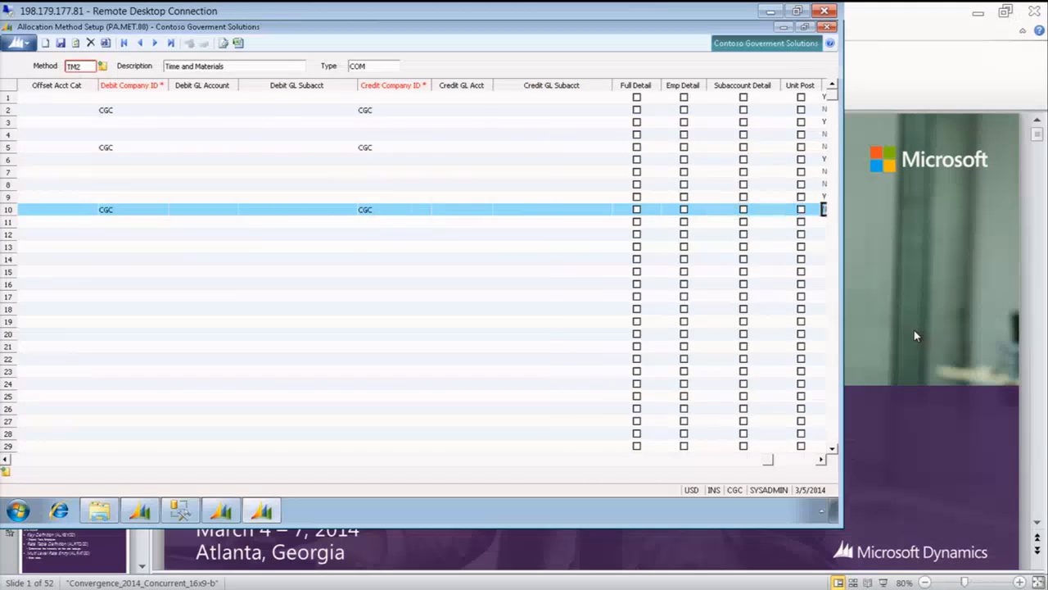
key(Tab)
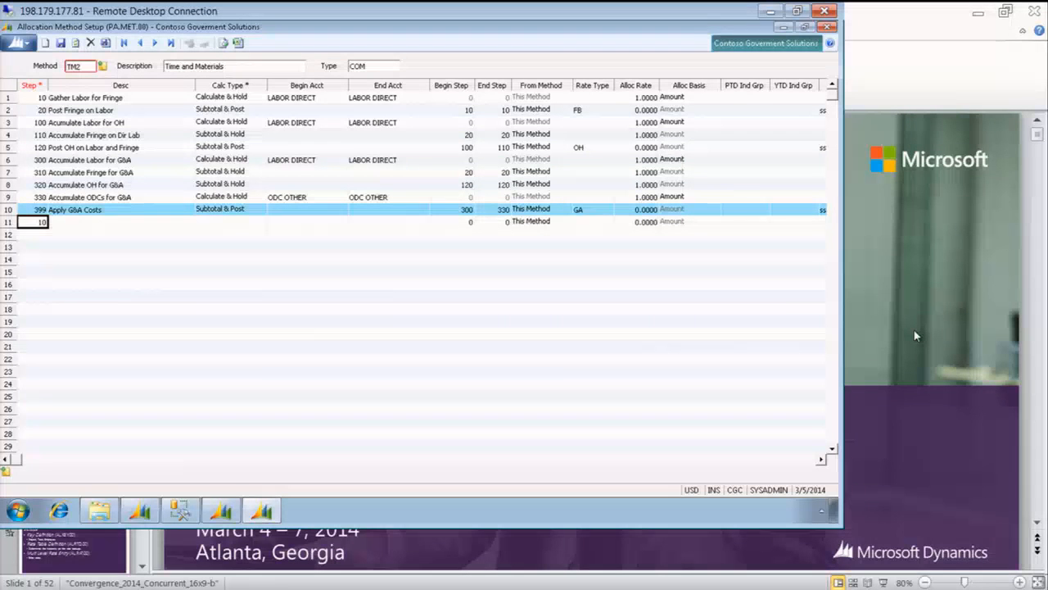
key(BackSpace)
key(BackSpace)
text(400)
key(Tab)
Describe step 400 as "Recored Revenue on Labor" and set its calculation type to Calculate & Post
text(Reco)
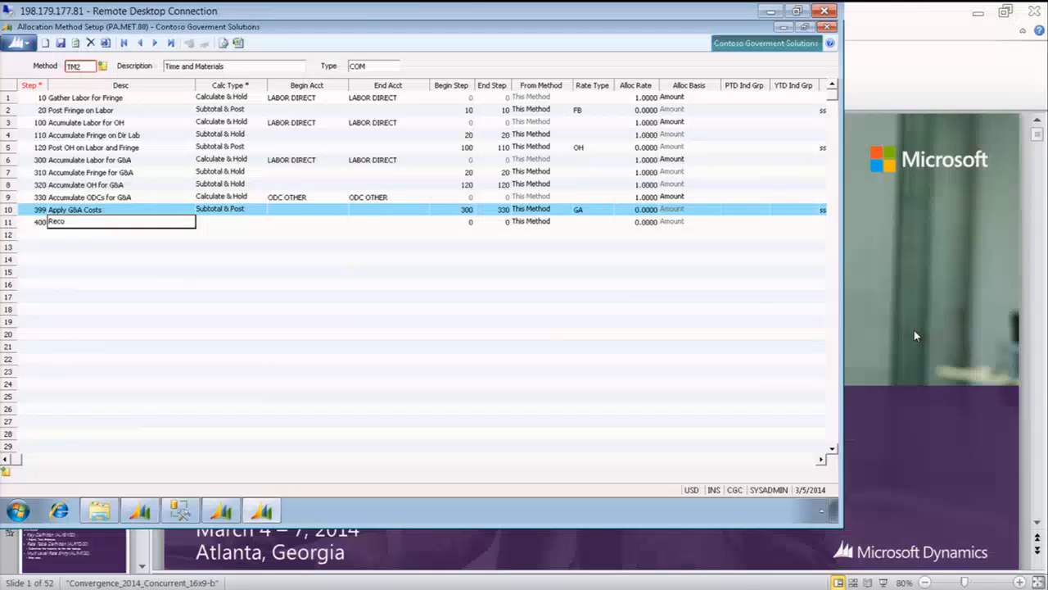
text(red Revenue on Labor)
key(Tab)
key(c)
key(c)
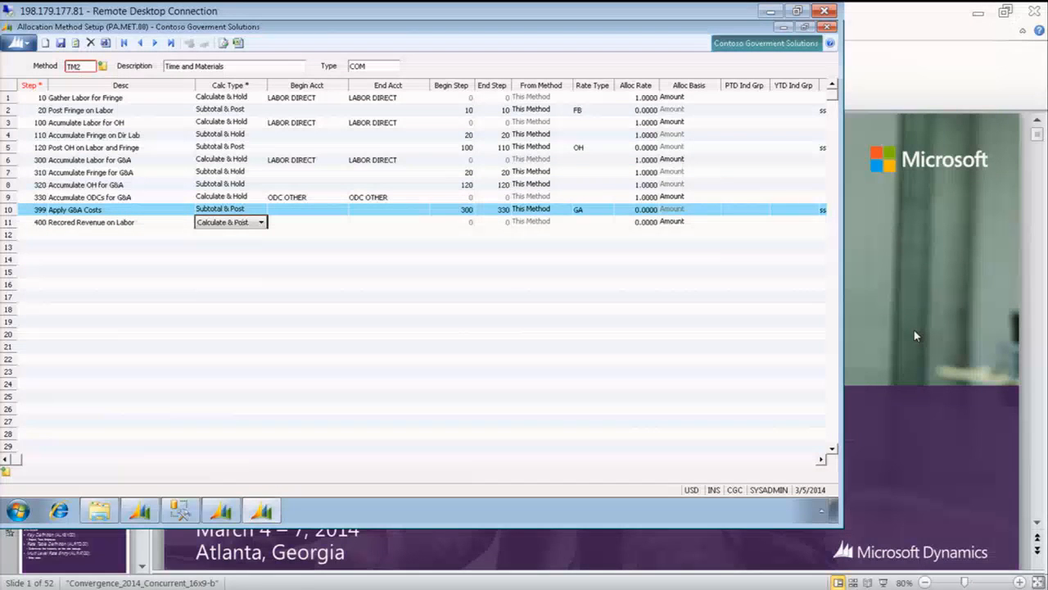
Set both the begin and end account categories of step 400 to LABOR DIRECT
key(Tab)
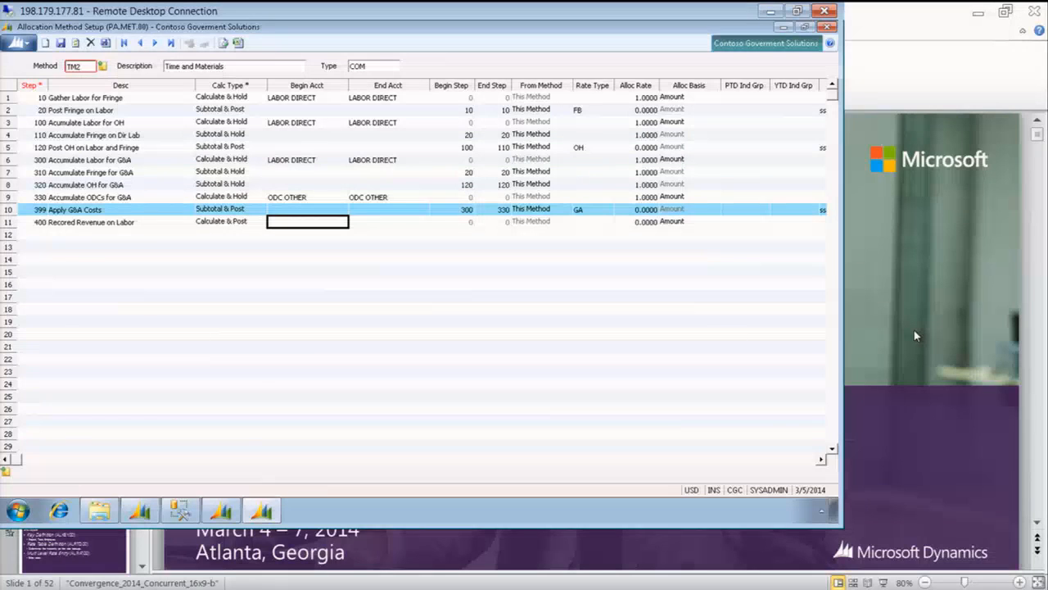
text(LABOR)
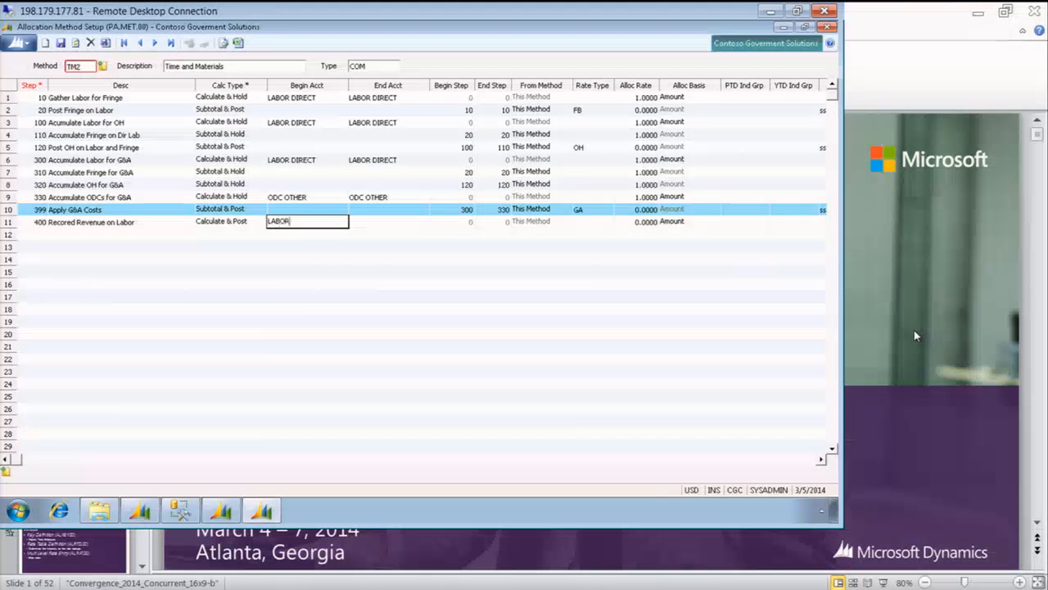
key(F3)
key(Down)
key(Return)
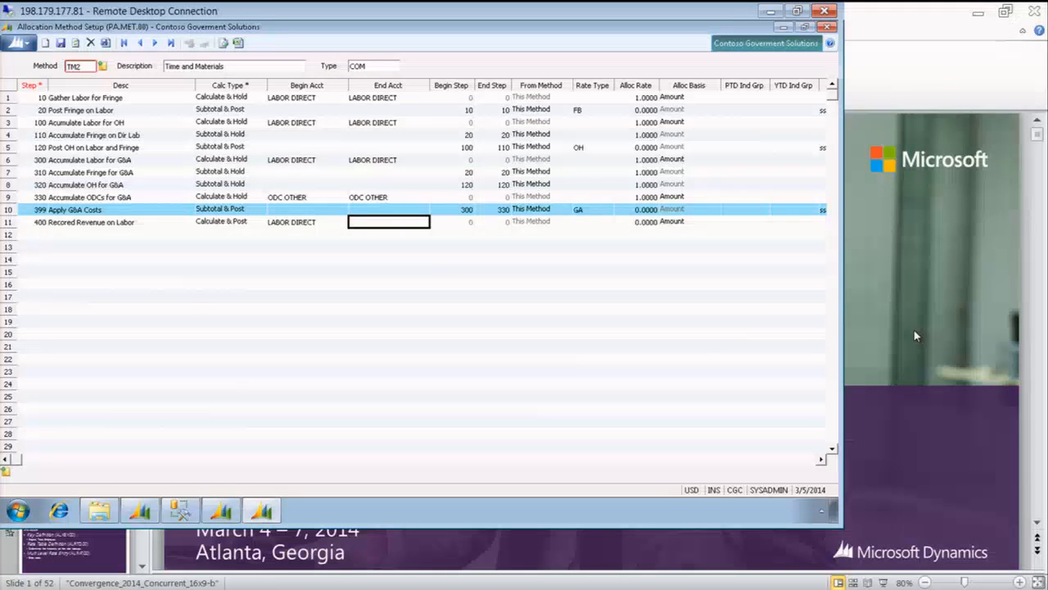
text(LABOR)
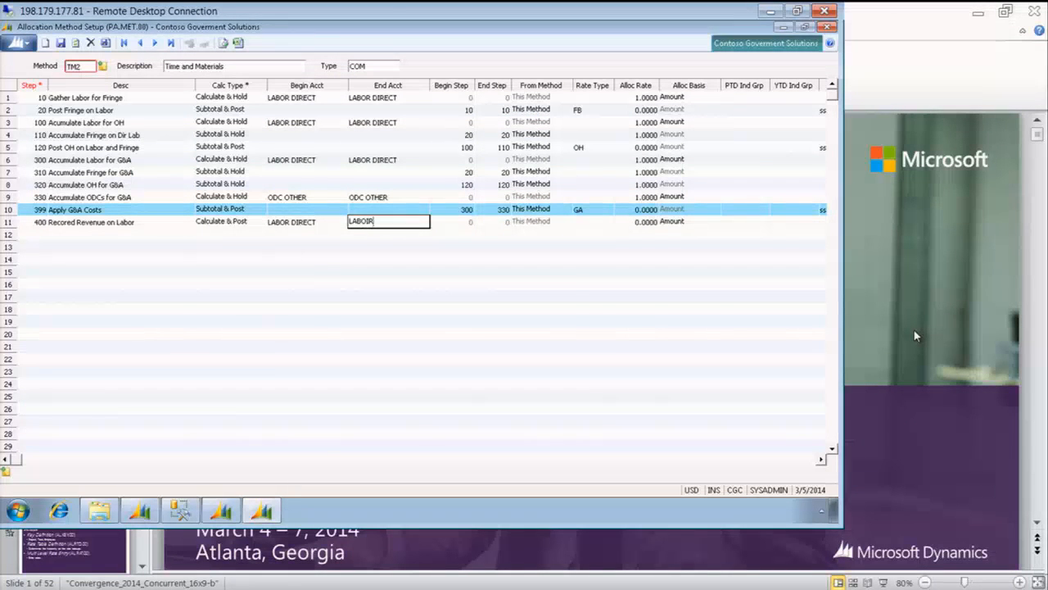
key(F3)
key(Down)
key(Return)
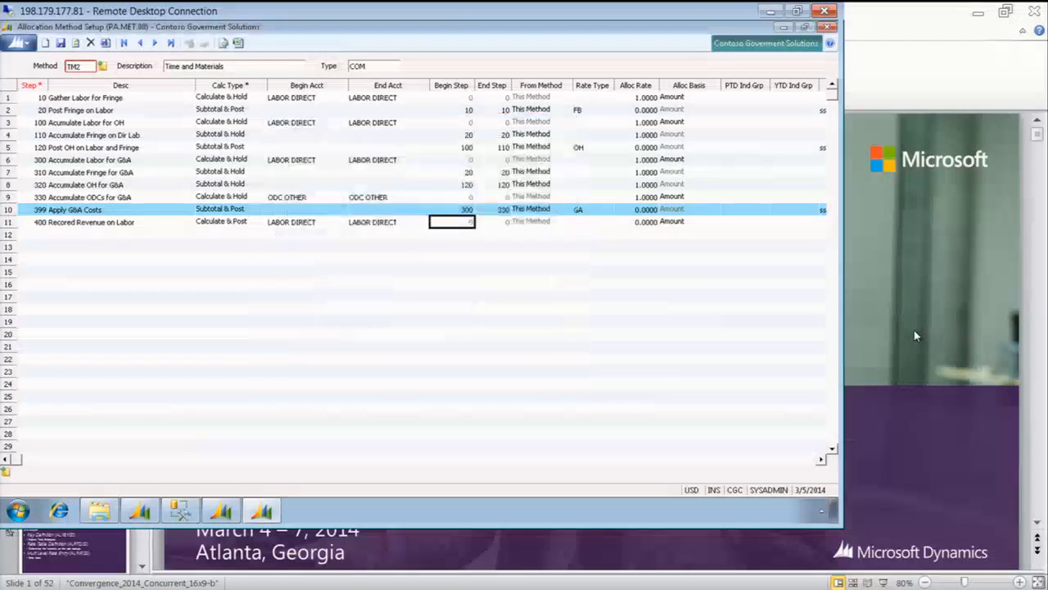
Assign the Labor Bill Rate type (LB) to step 400
key(Tab)
key(Tab)
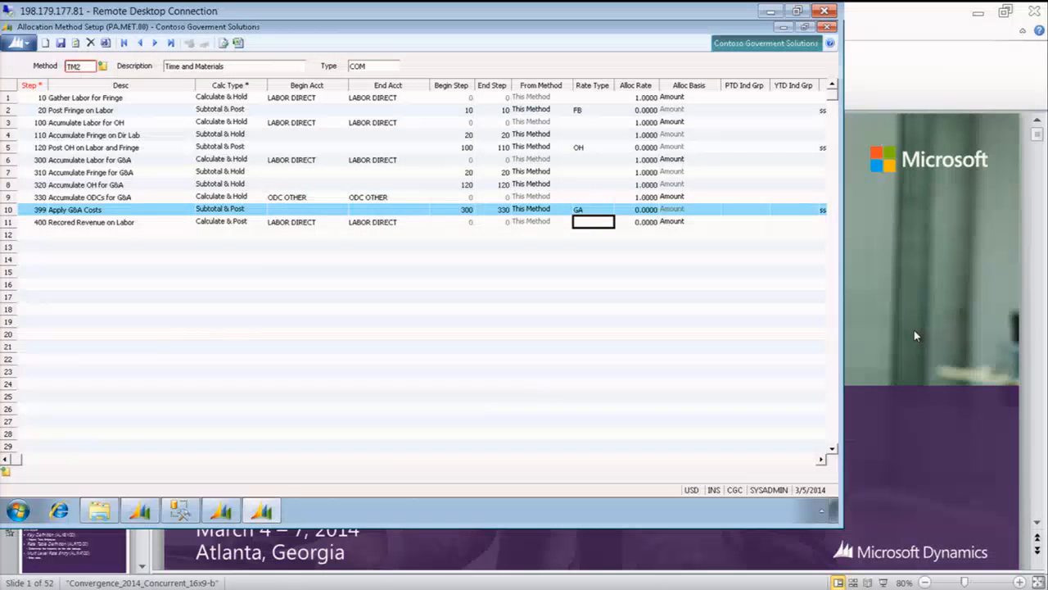
key(F3)
key(Down)
key(Down)
key(Down)
key(Down)
key(Down)
key(Down)
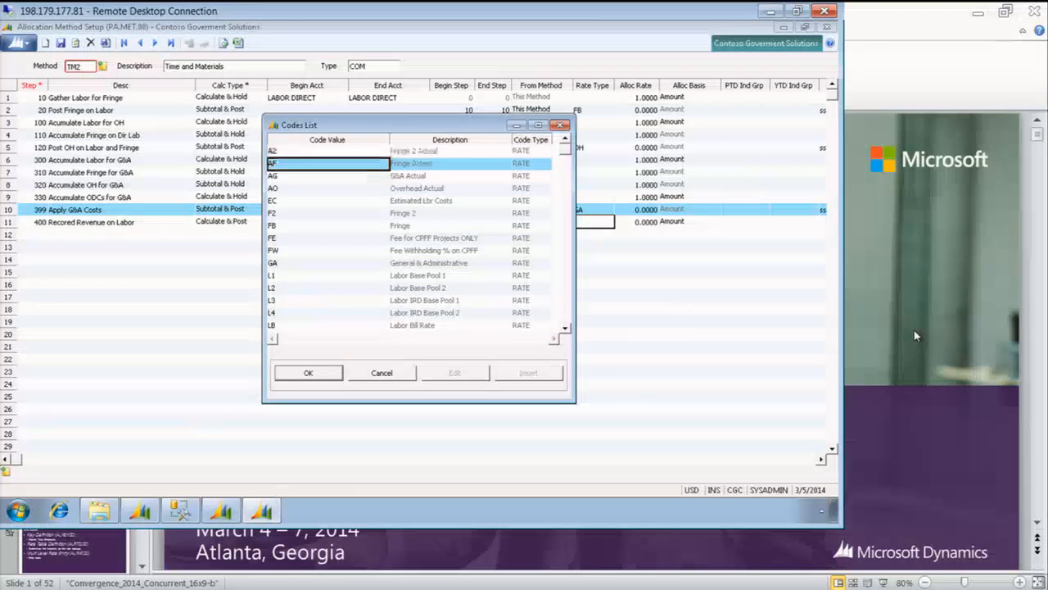
key(Down)
key(Down)
key(Down)
key(Down)
key(Down)
key(Down)
key(Down)
key(Down)
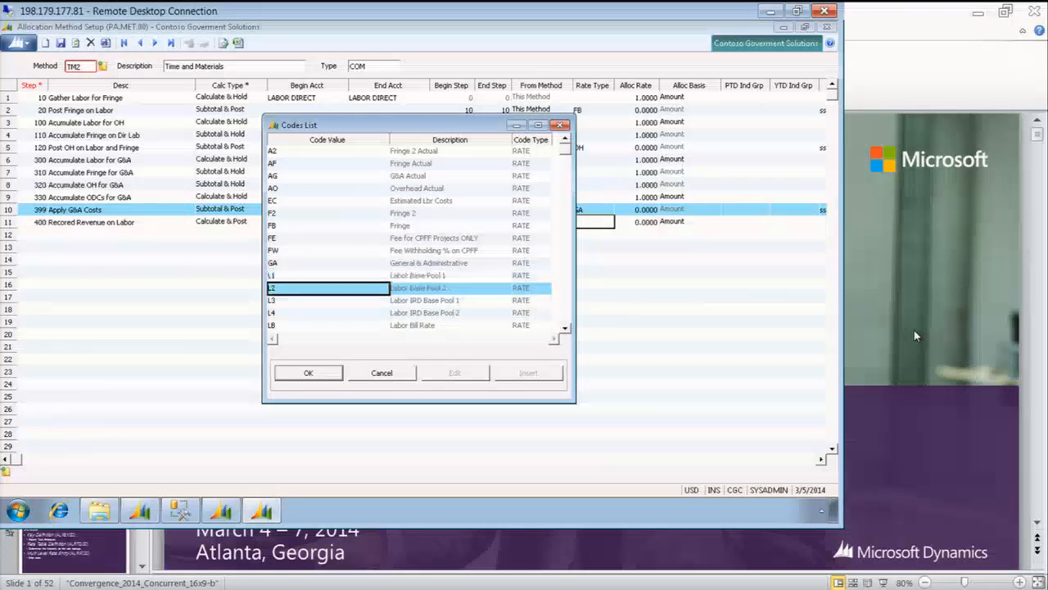
key(Return)
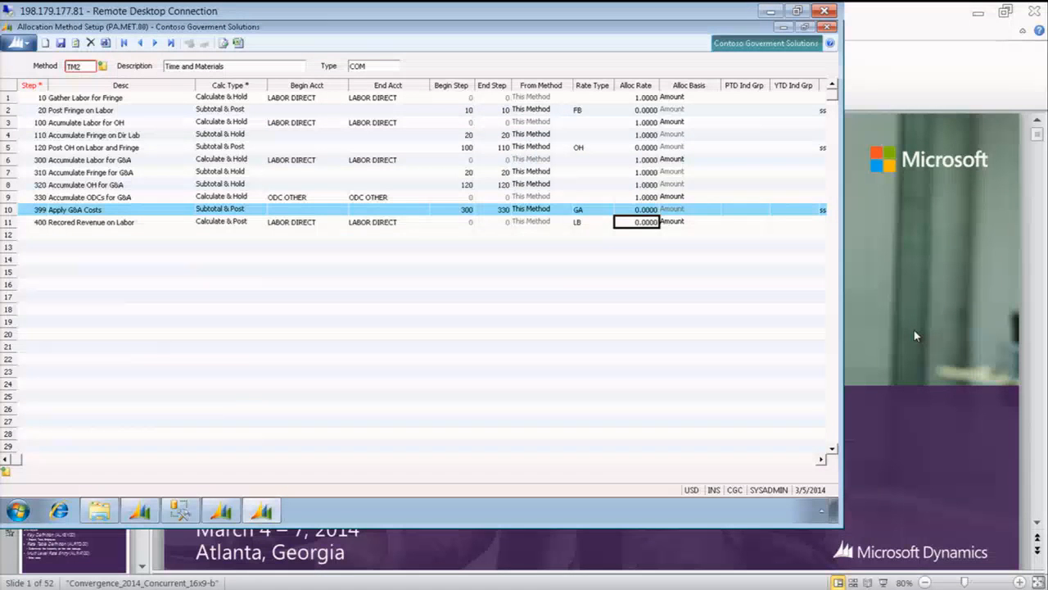
Set the allocation basis of step 400 to Units
key(Tab)
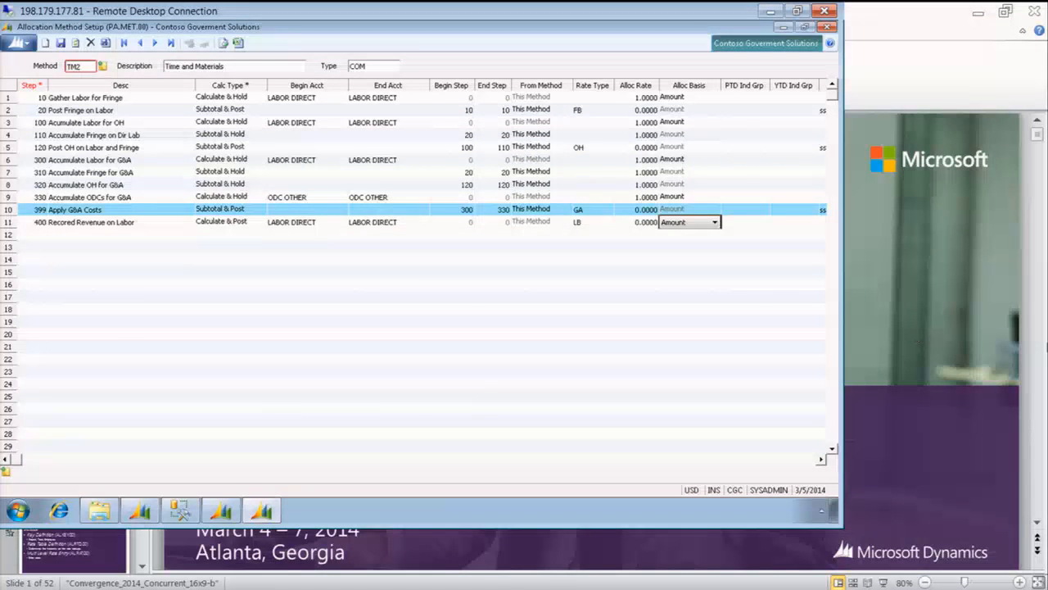
click(715, 223)
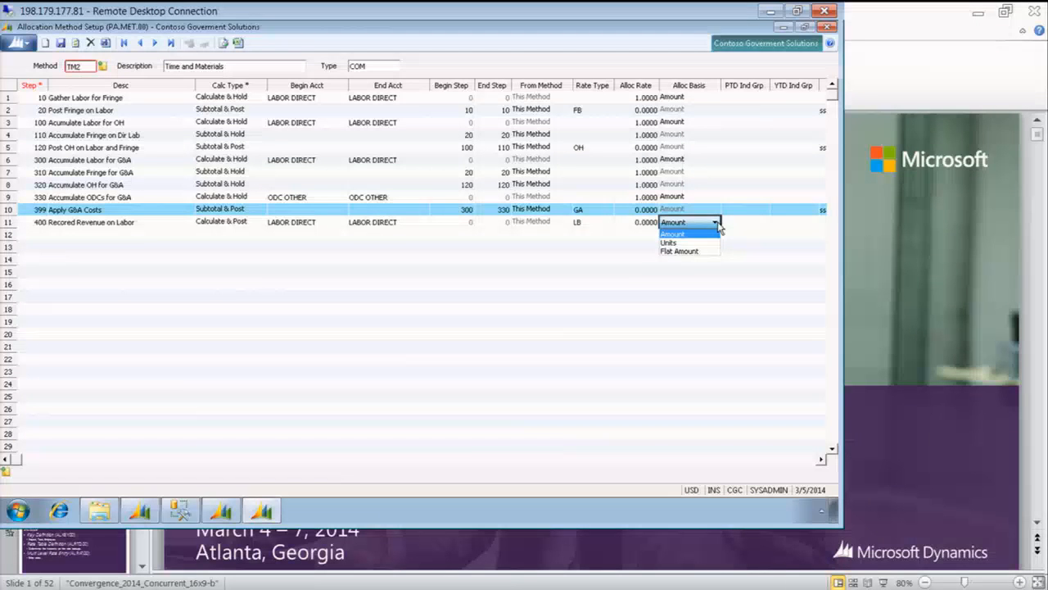
click(685, 243)
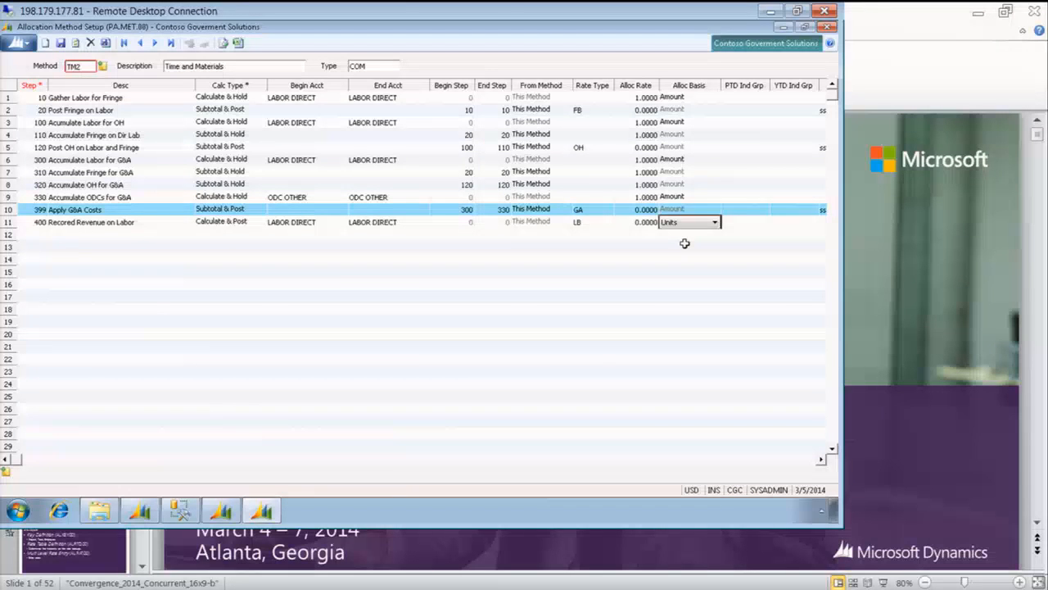
click(583, 223)
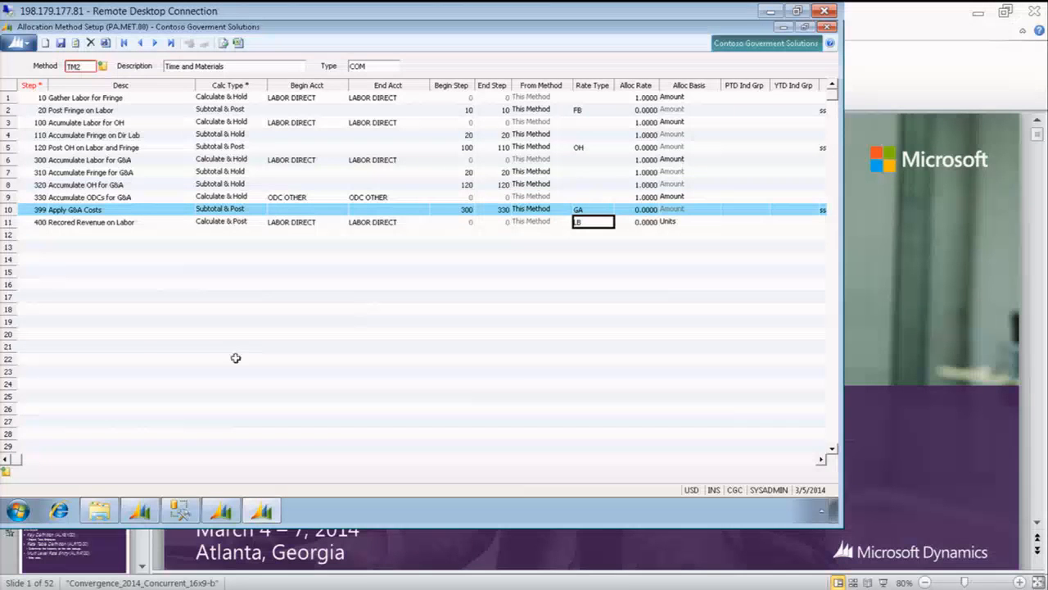
Open Alloc Multi-Level Rate Entry and load the standard rate table STD
click(139, 512)
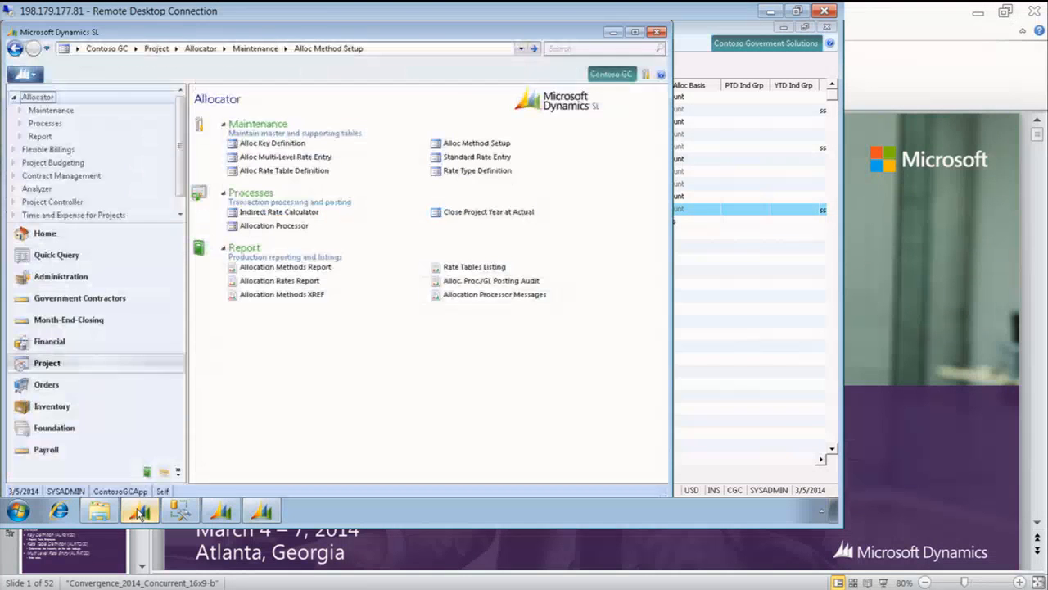
click(295, 159)
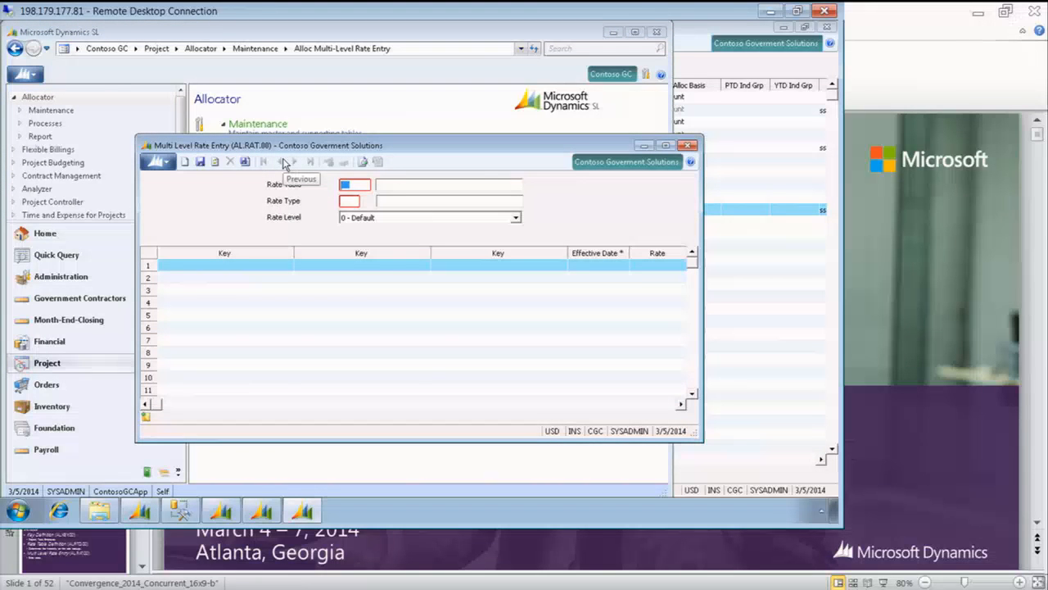
key(F3)
key(Down)
key(Down)
key(Return)
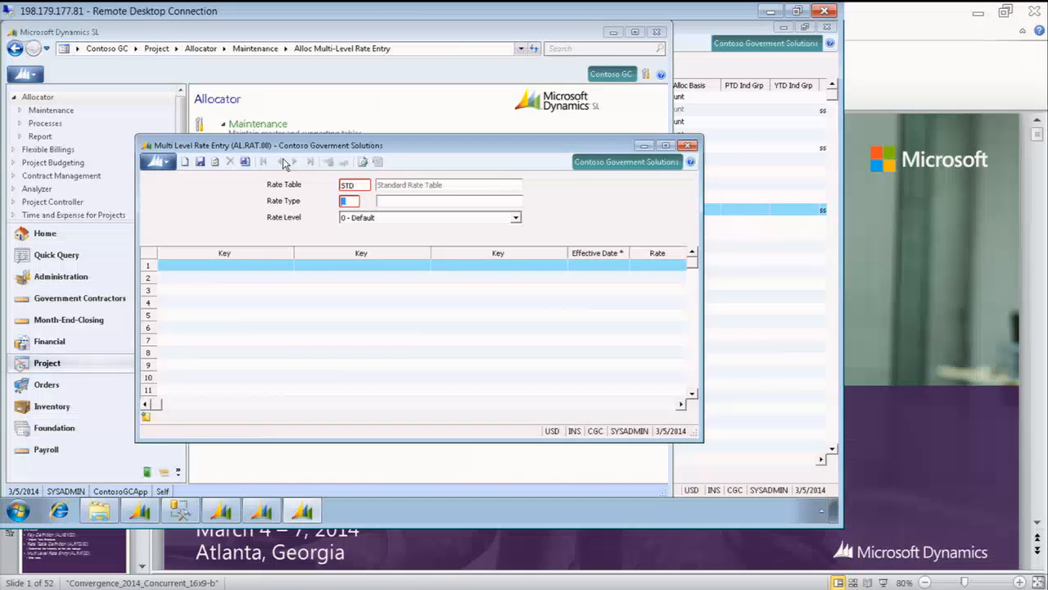
Look up the rate types defined for the STD table and load the Labor Bill Rate (LB)
key(F3)
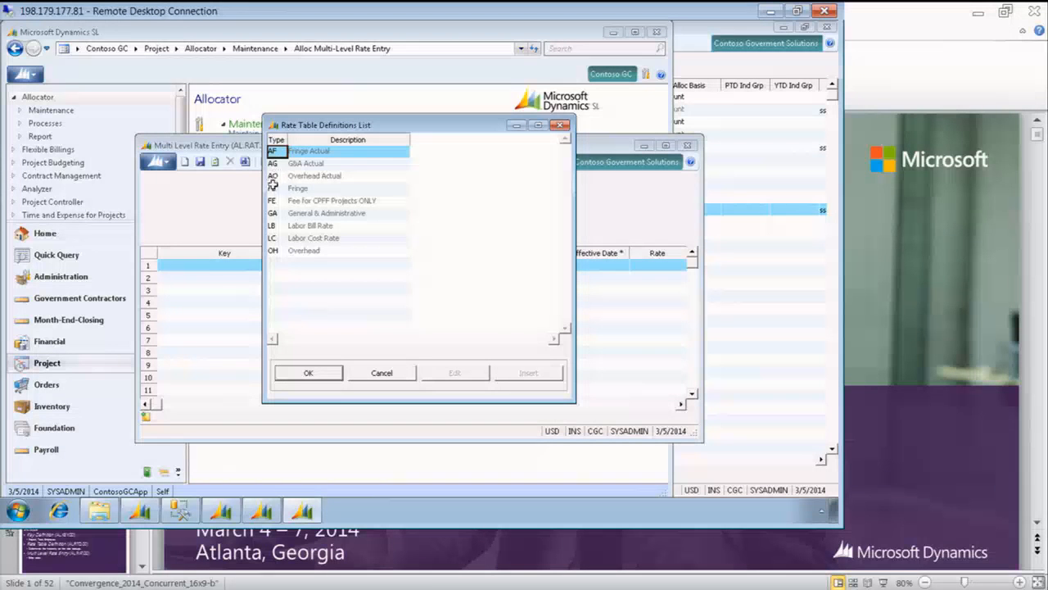
click(274, 188)
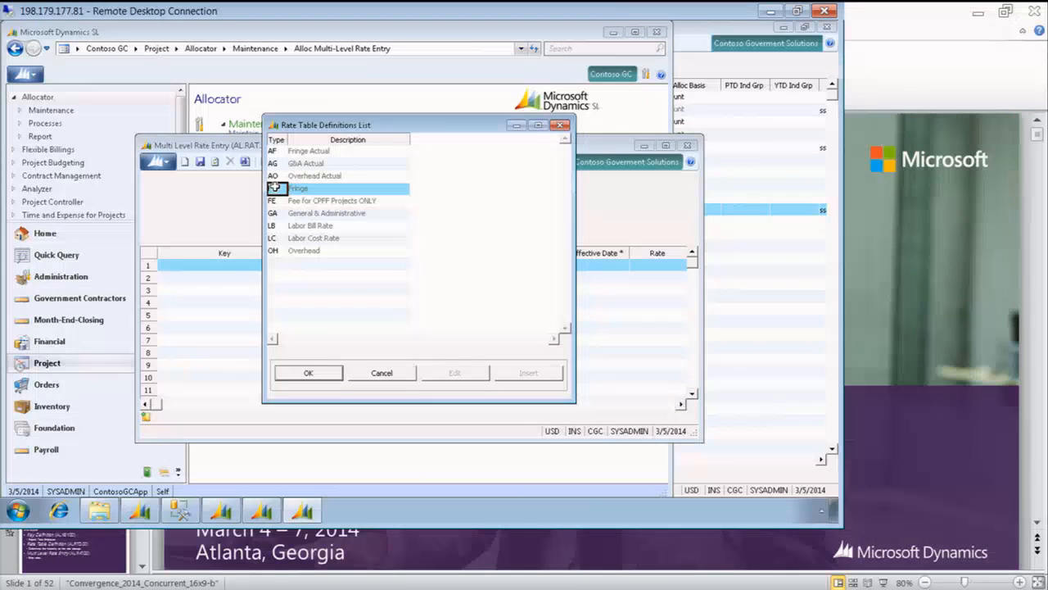
click(278, 250)
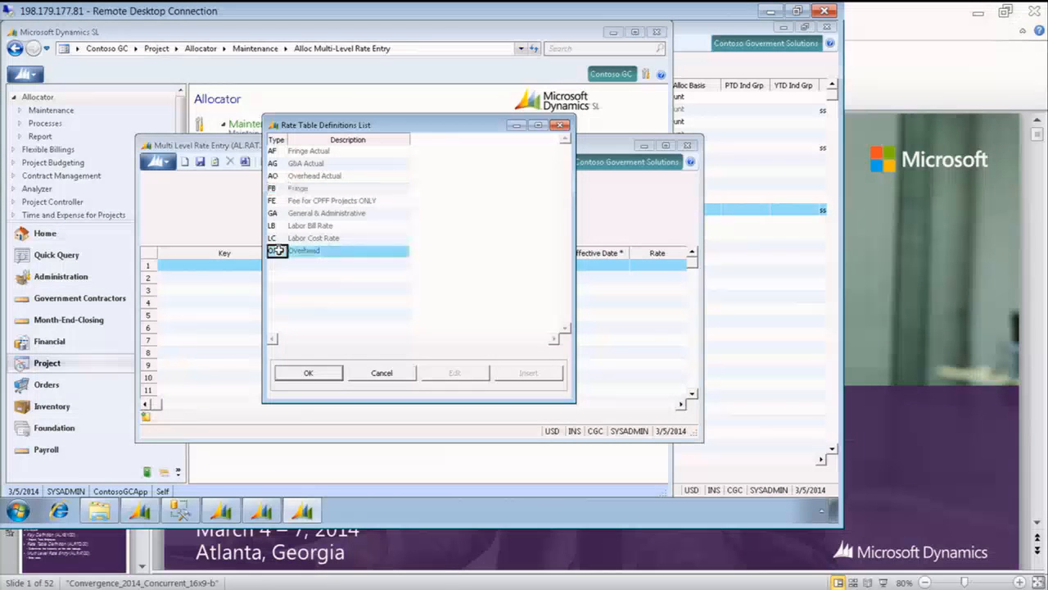
click(275, 227)
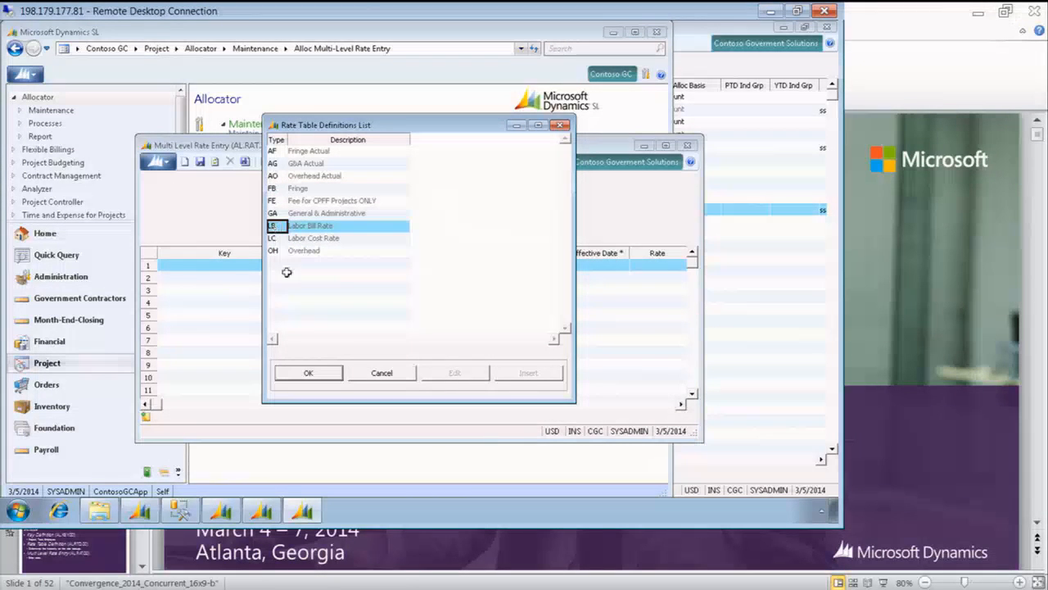
click(313, 373)
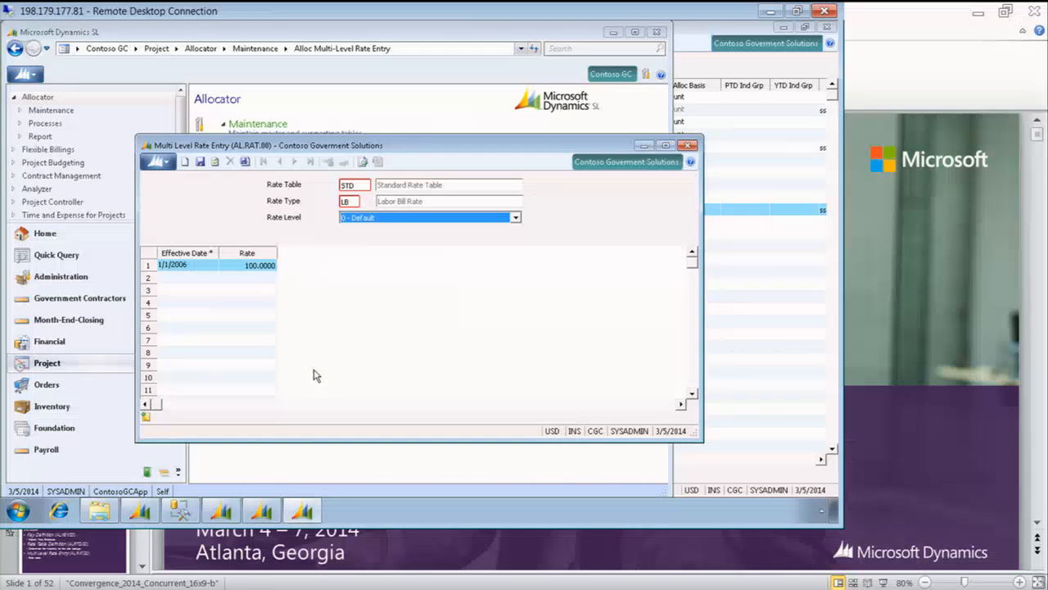
Examine the labor bill rates at level 9 - Labor Class and look up what the labor class codes stand for
click(516, 218)
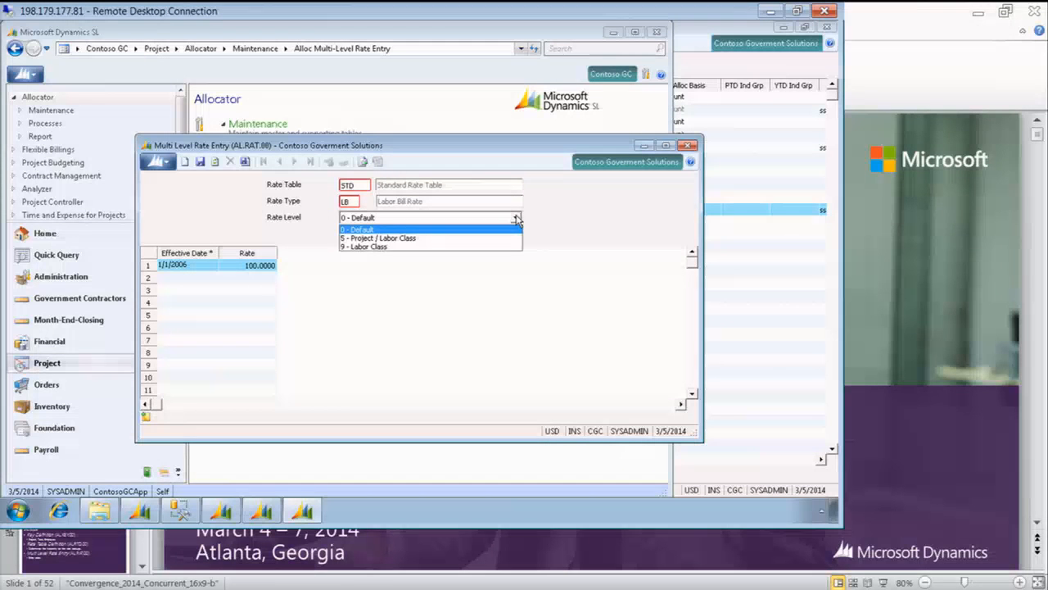
click(364, 247)
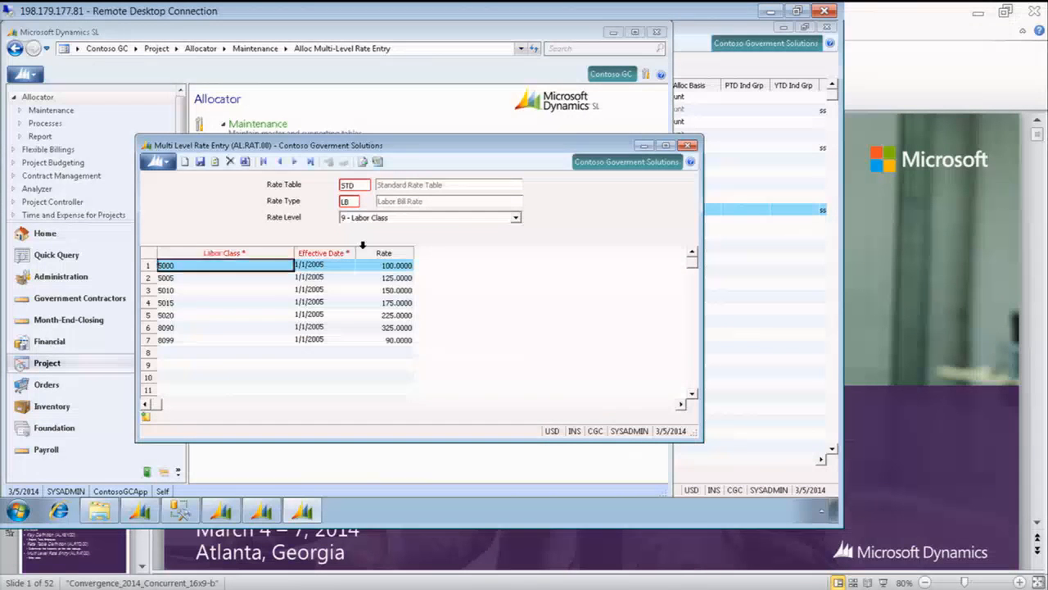
drag(384, 265, 387, 318)
click(206, 264)
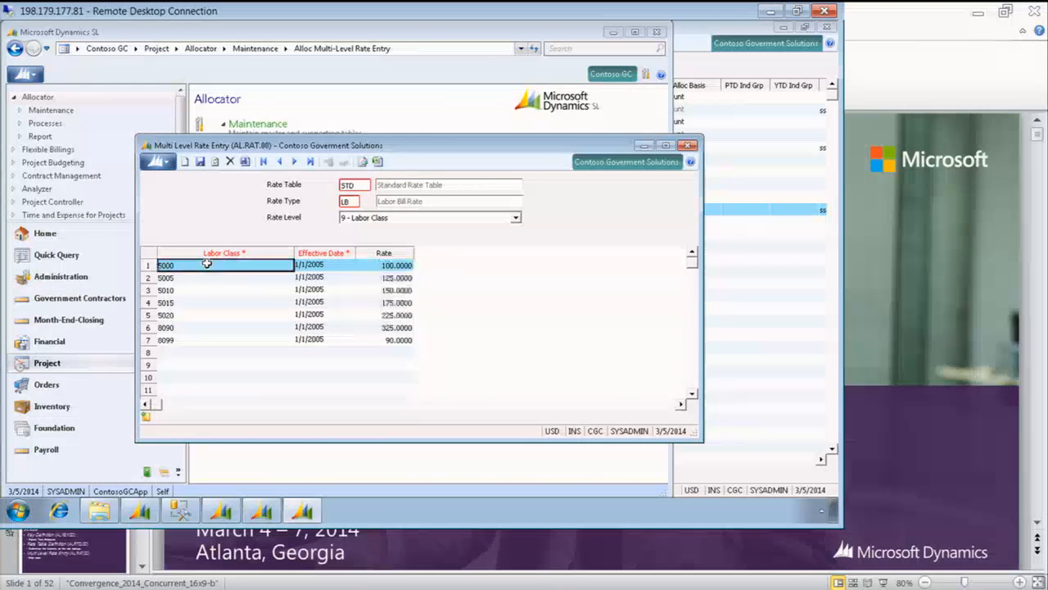
double_click(207, 265)
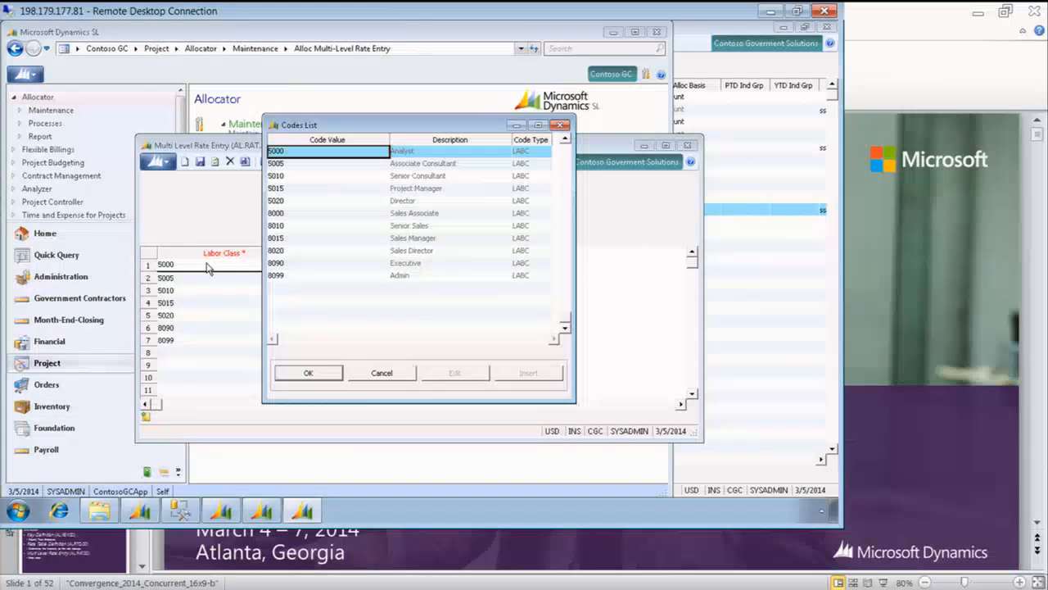
click(560, 125)
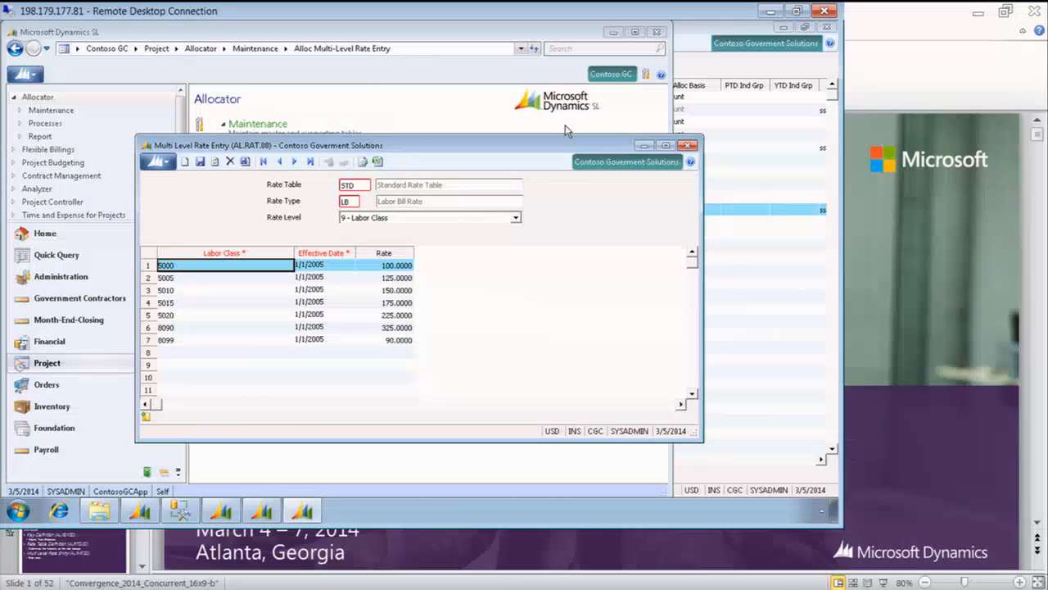
Examine the labor bill rates at level 5 - Project / Labor Class, checking the projects and labor class descriptions
click(517, 217)
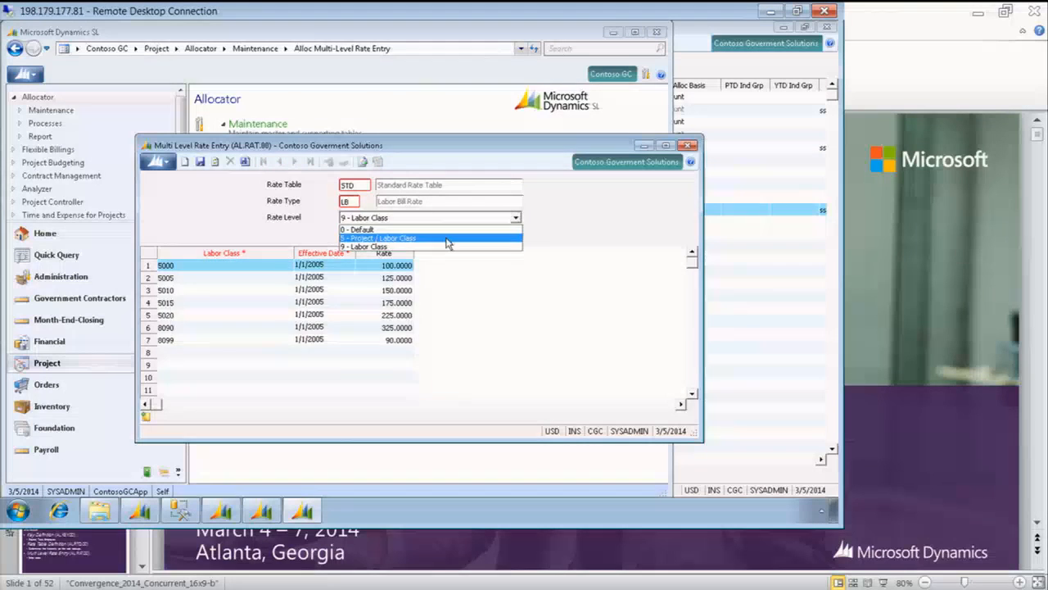
click(448, 239)
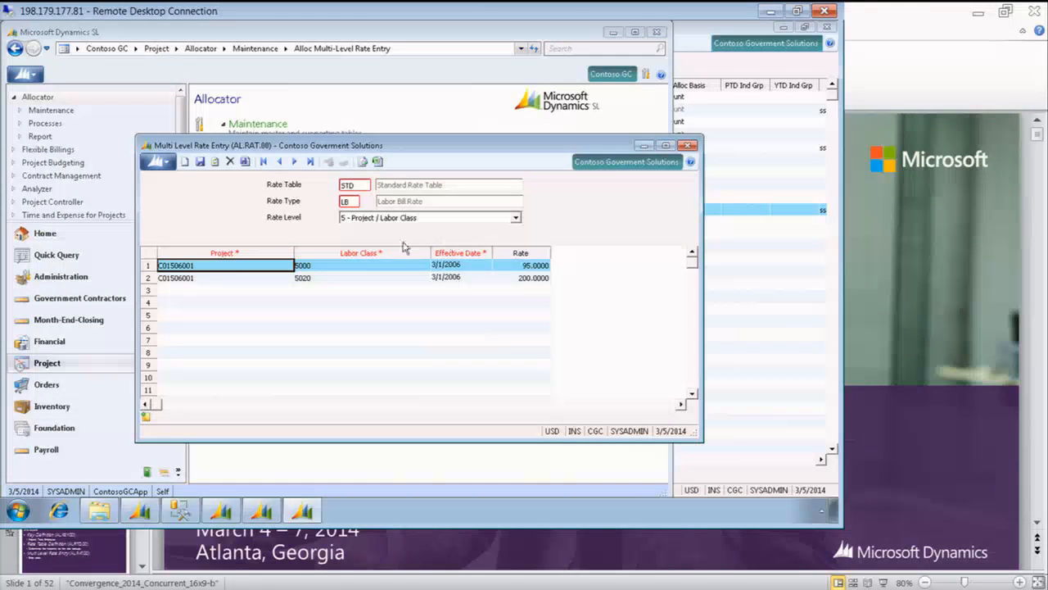
click(370, 264)
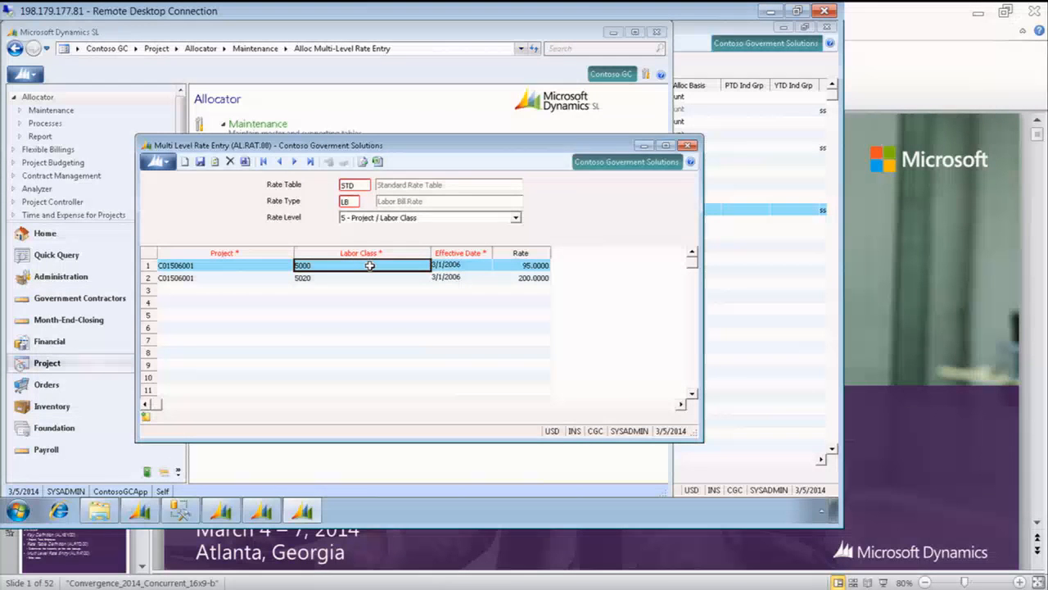
click(334, 279)
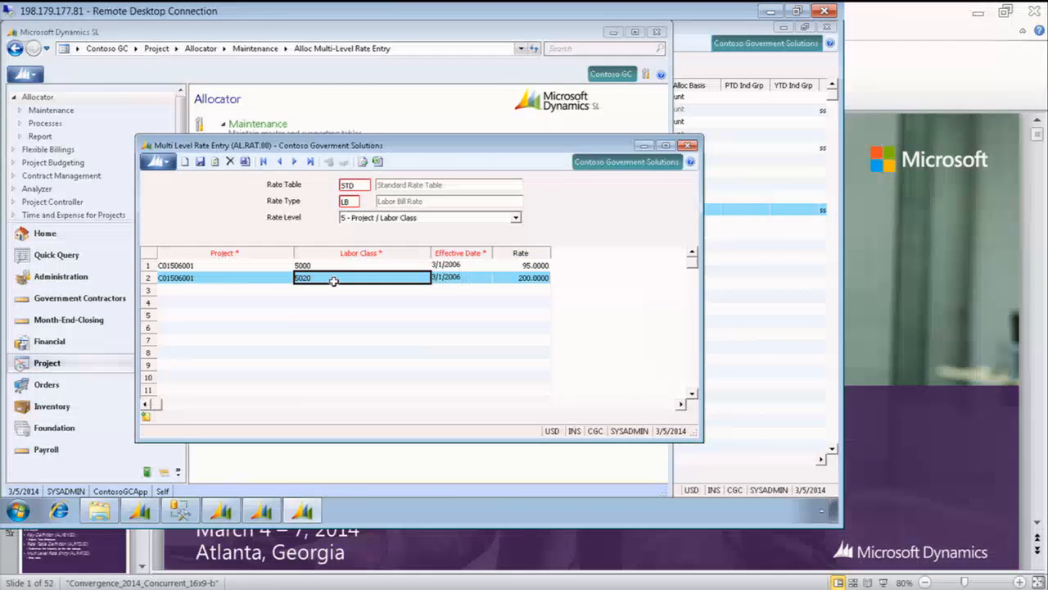
double_click(333, 279)
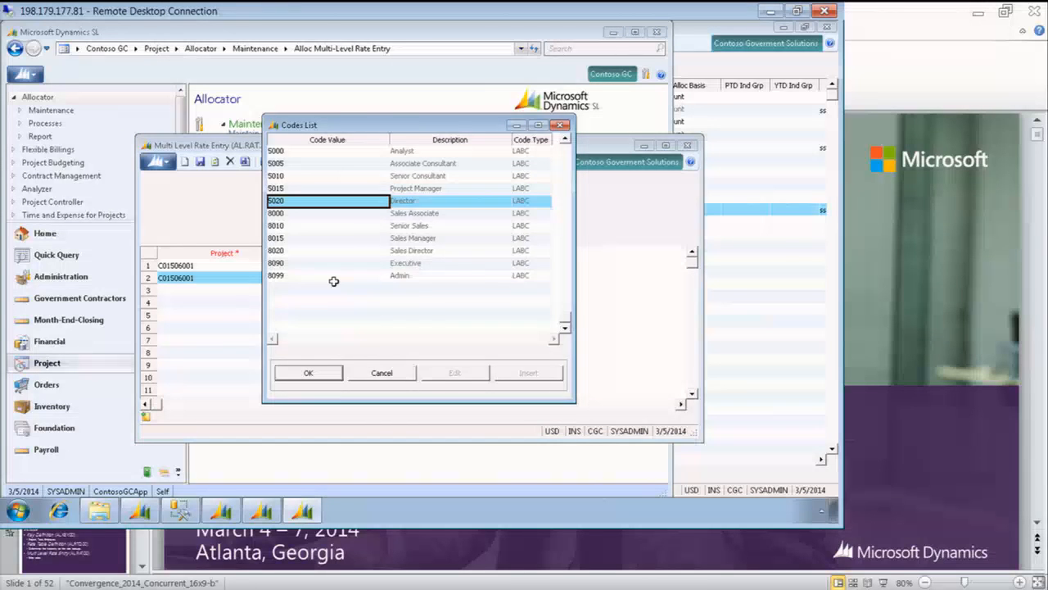
key(Escape)
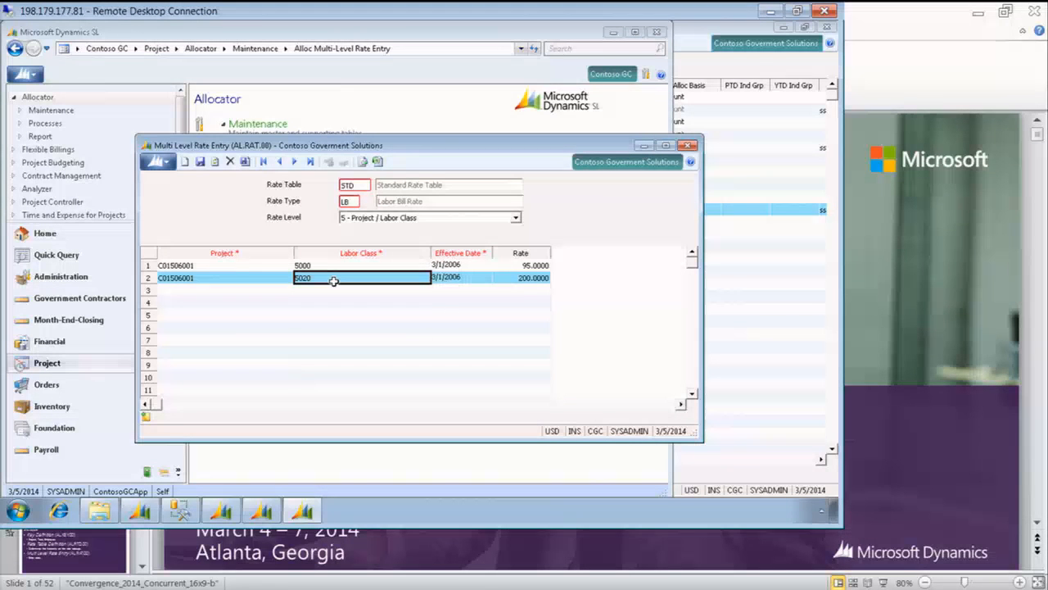
click(216, 265)
click(211, 278)
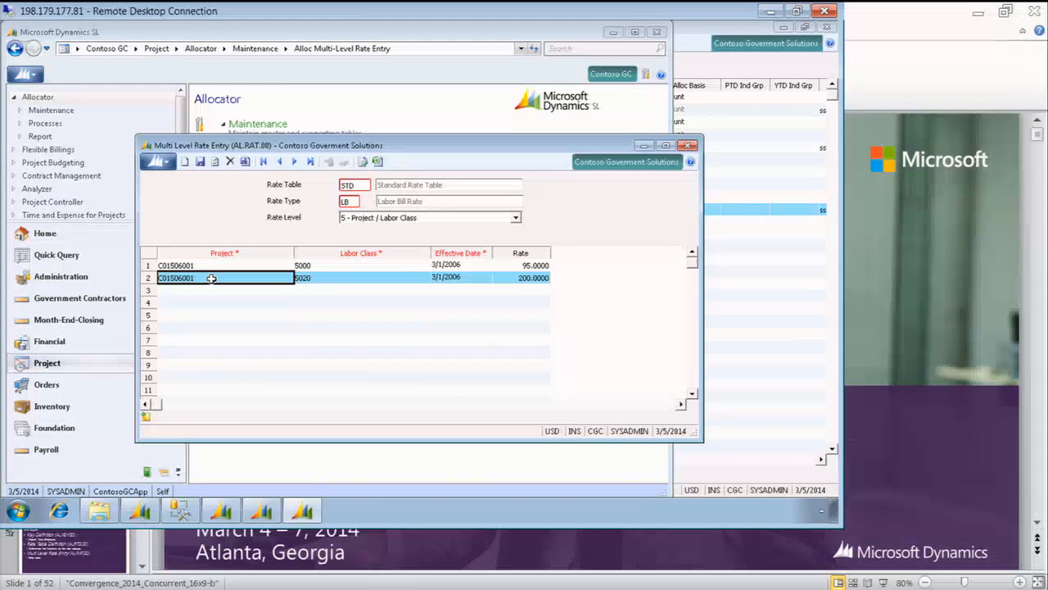
Open Alloc Rate Table Definition and load the standard rate table STD
click(352, 79)
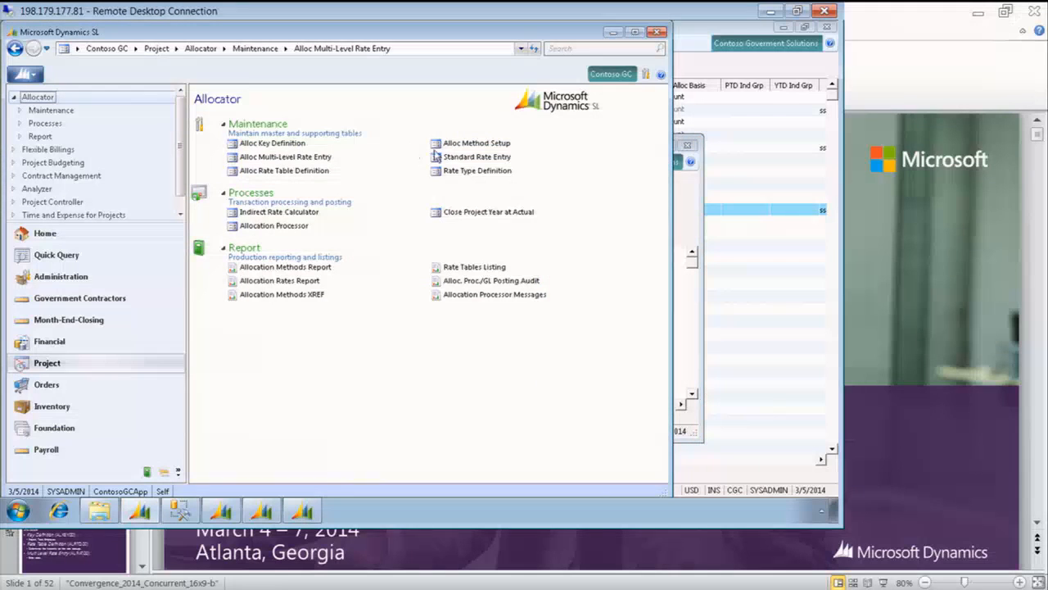
click(318, 172)
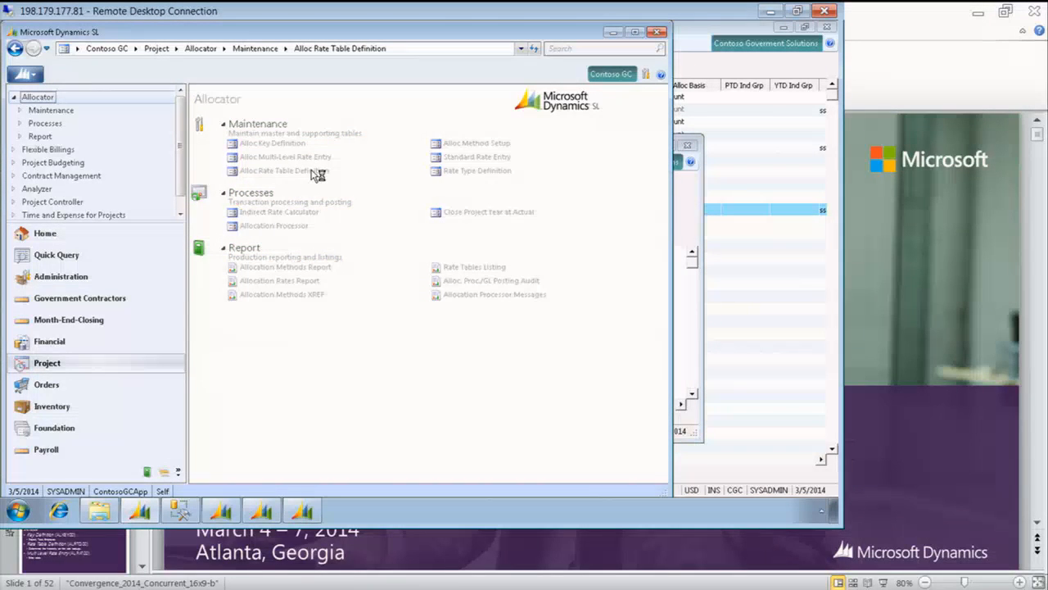
key(F3)
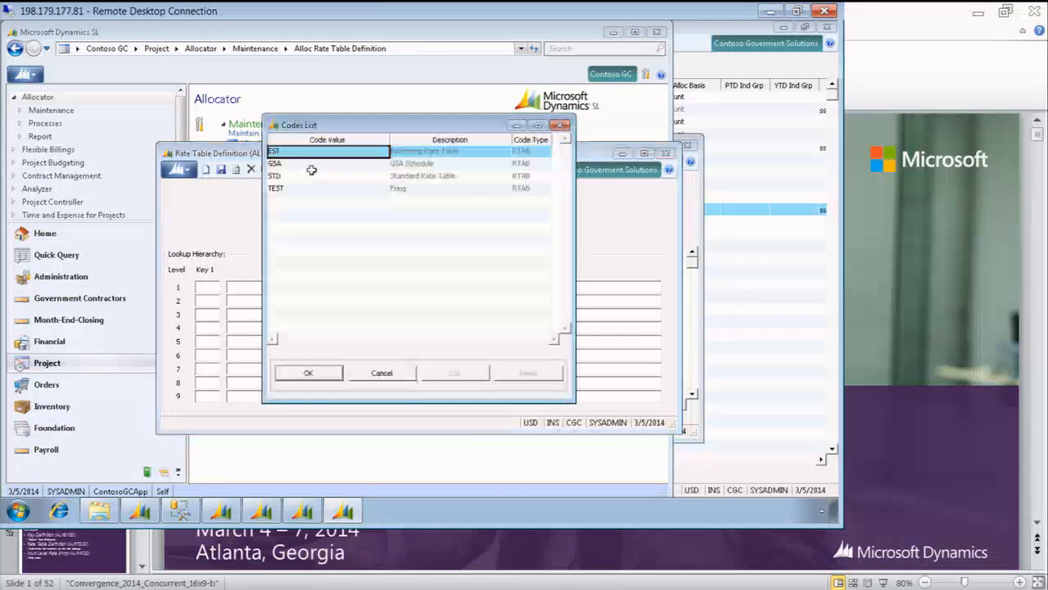
double_click(312, 173)
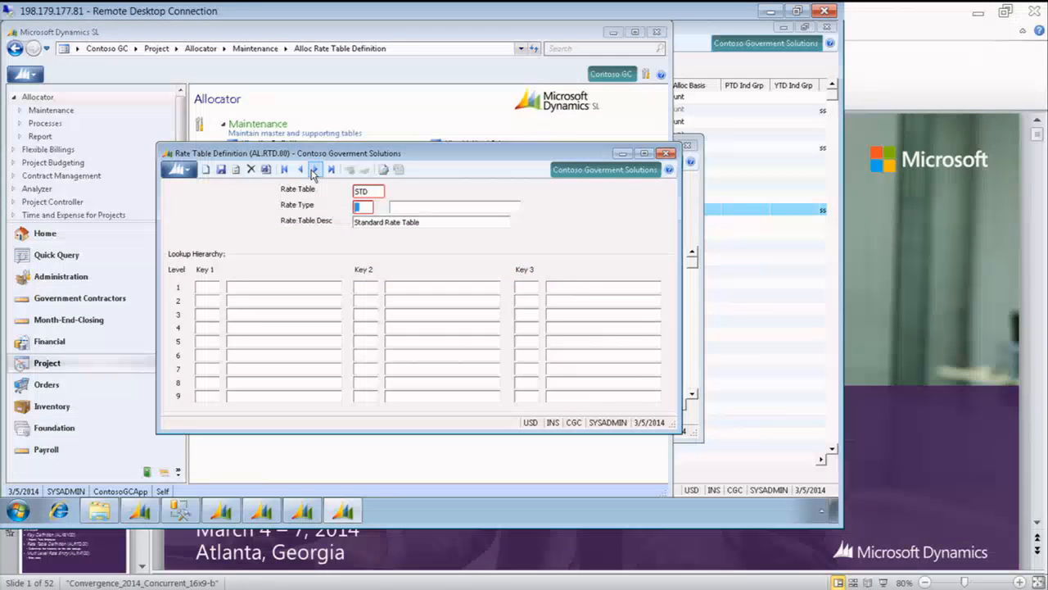
Load the Labor Bill Rate (LB) type, examine its lookup hierarchy, and close both rate table screens
key(F3)
key(Down)
key(Down)
key(Down)
key(Down)
key(Down)
key(Down)
key(Down)
key(Down)
key(Down)
key(Down)
key(Down)
key(Down)
key(Down)
key(Down)
key(Return)
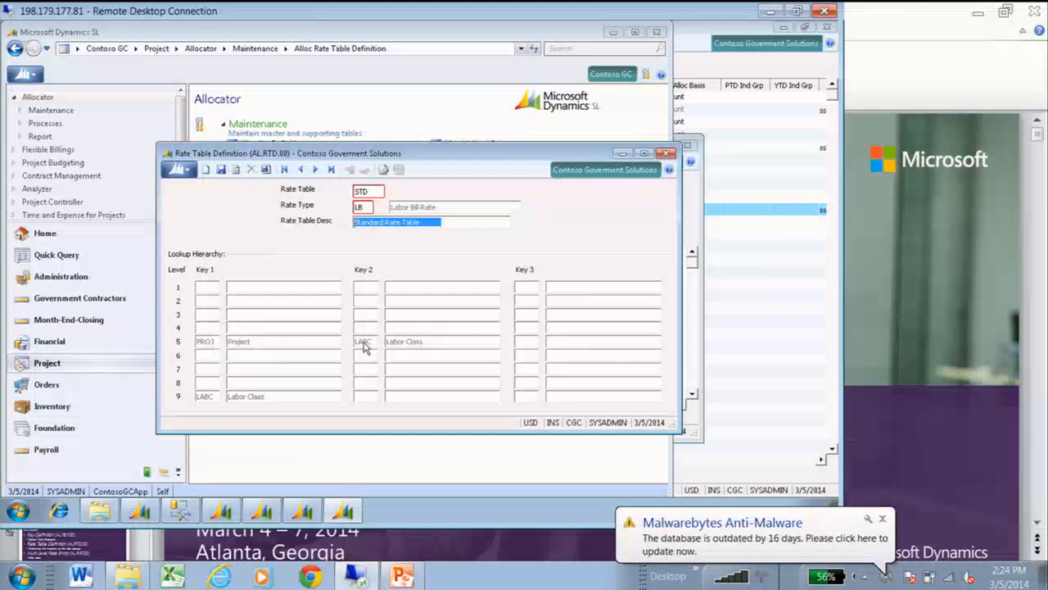
click(668, 155)
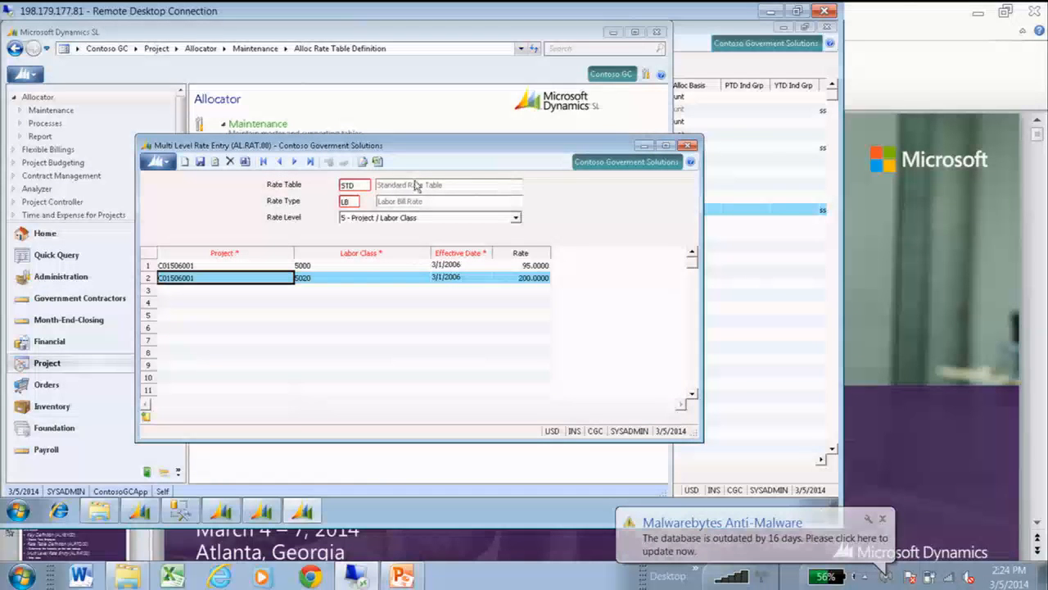
click(689, 146)
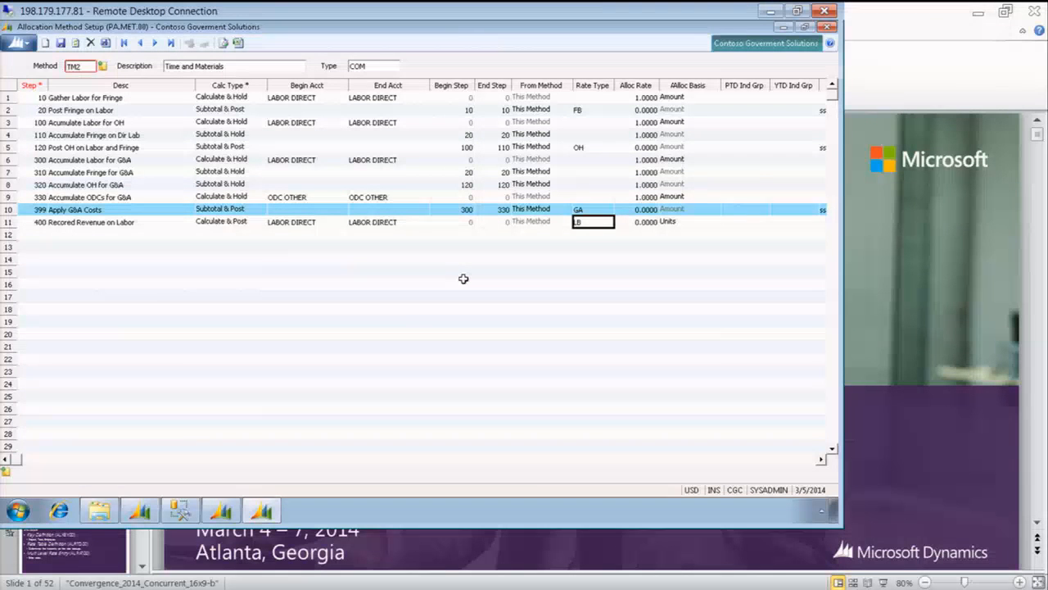
For step 400 of method TM2, set the Post Project to ssss-ss-sss and the Post Task to sss
key(Tab)
key(Tab)
key(Tab)
key(Tab)
key(Tab)
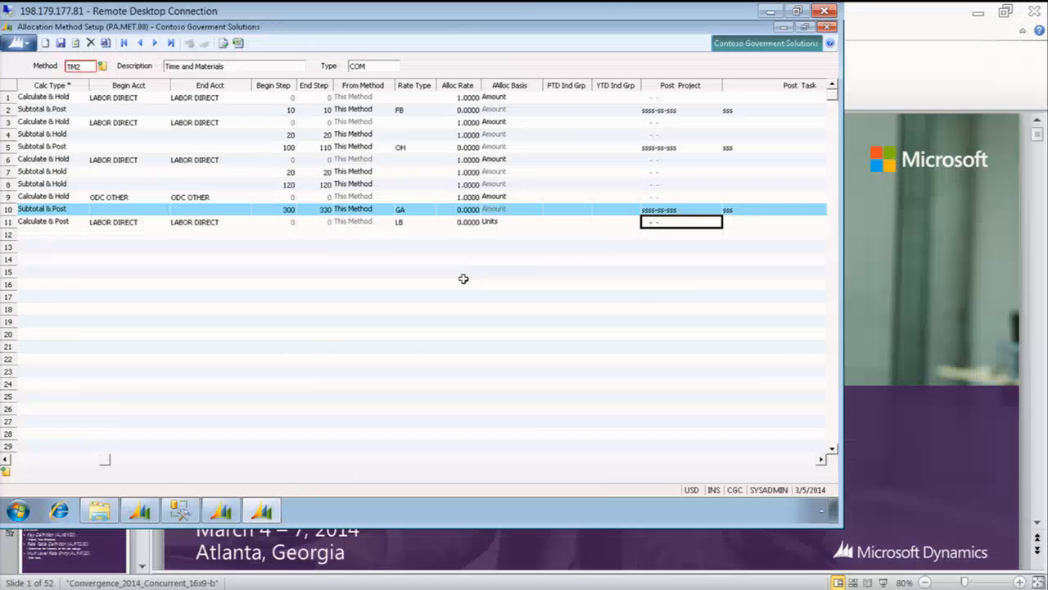
text(ssss-ss-sss)
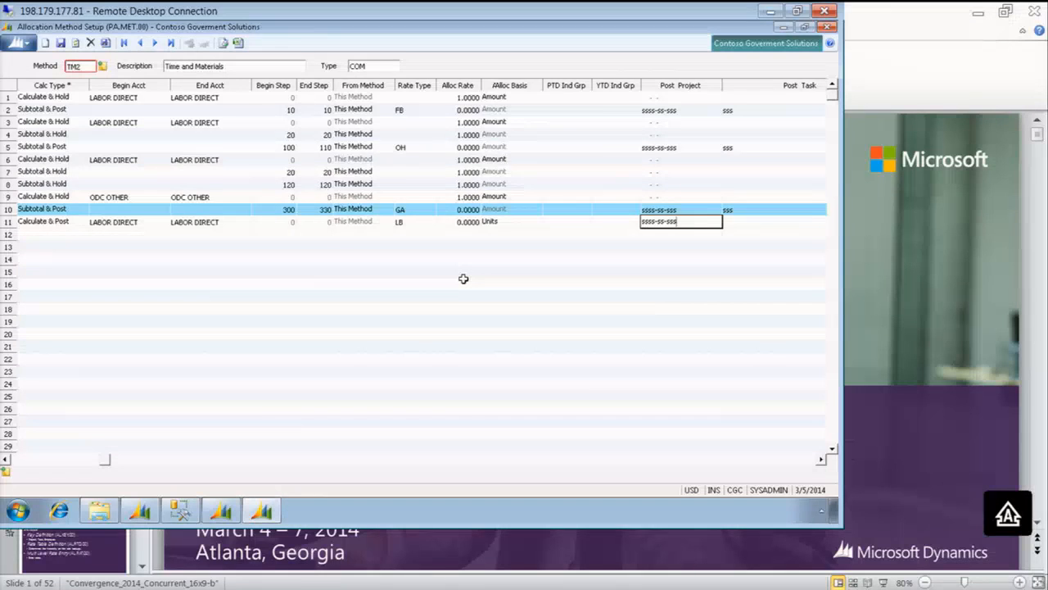
key(Tab)
text(s)
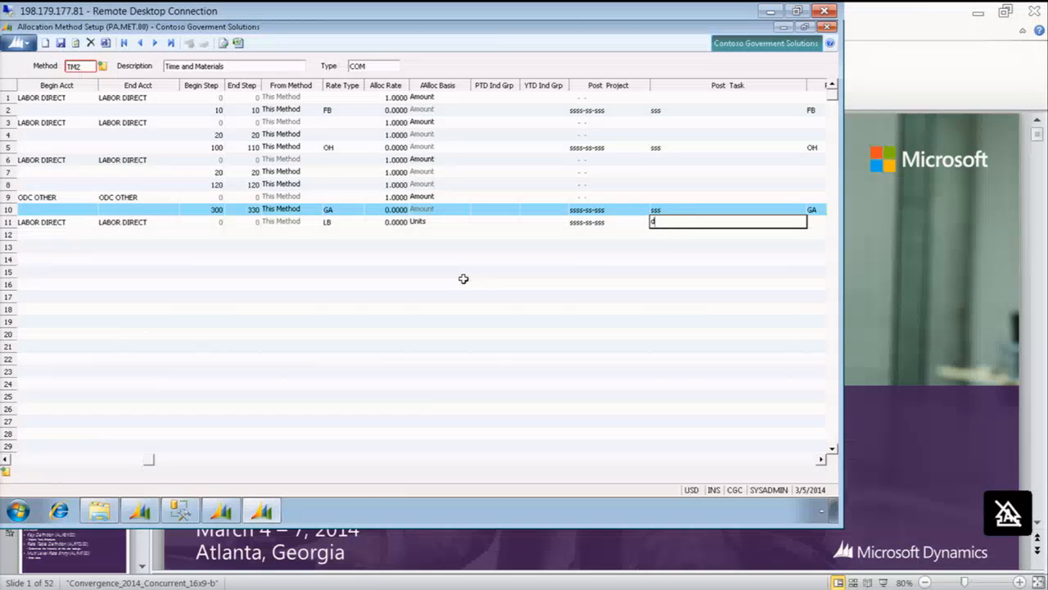
text(ss)
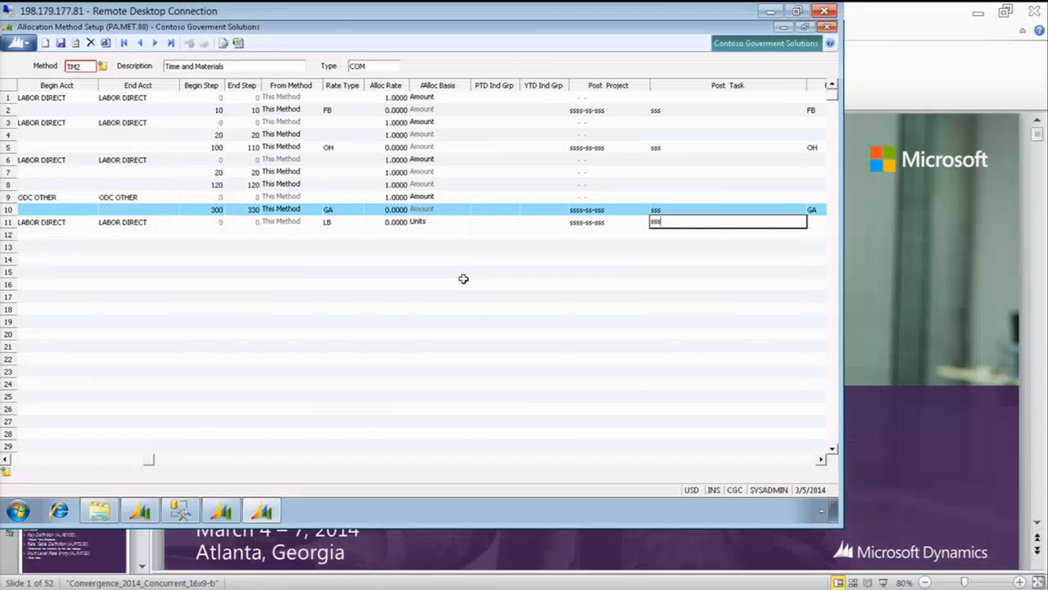
Look up the account categories and set step 400's Post Acct Cat to REVENUE
key(Tab)
text(reveu)
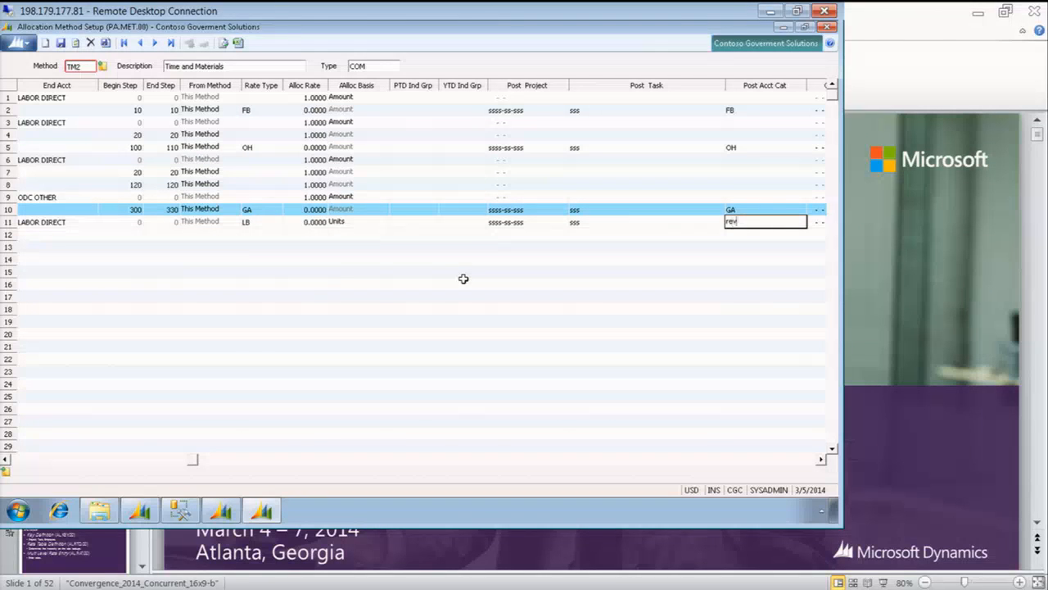
key(Tab)
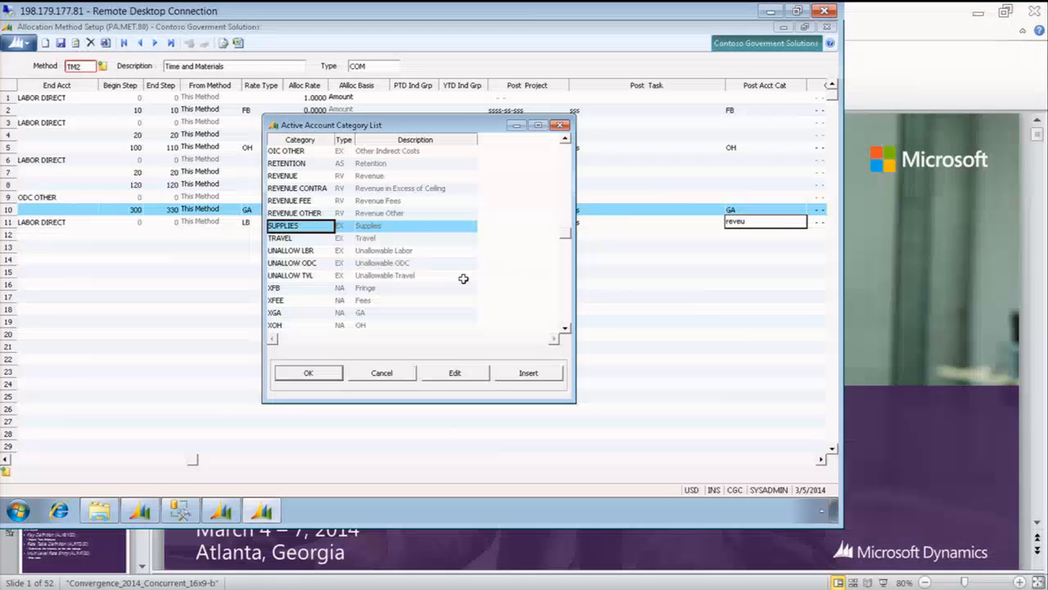
key(Up)
key(Up)
key(Up)
key(Up)
key(Return)
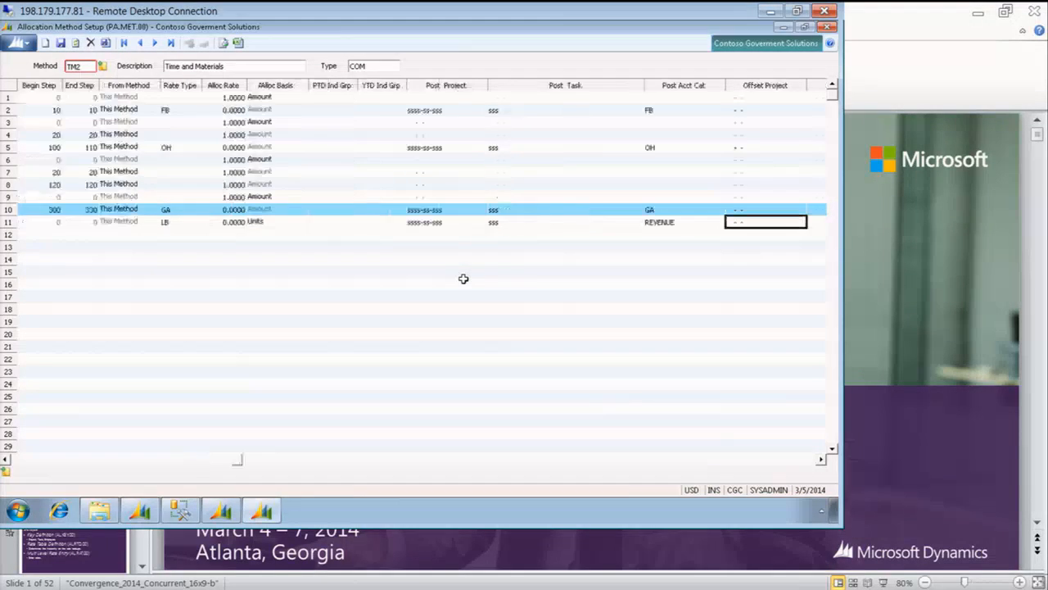
Set step 400's Offset Project to ssss-ss-sss and its Offset Task to sss
text(sssssssss)
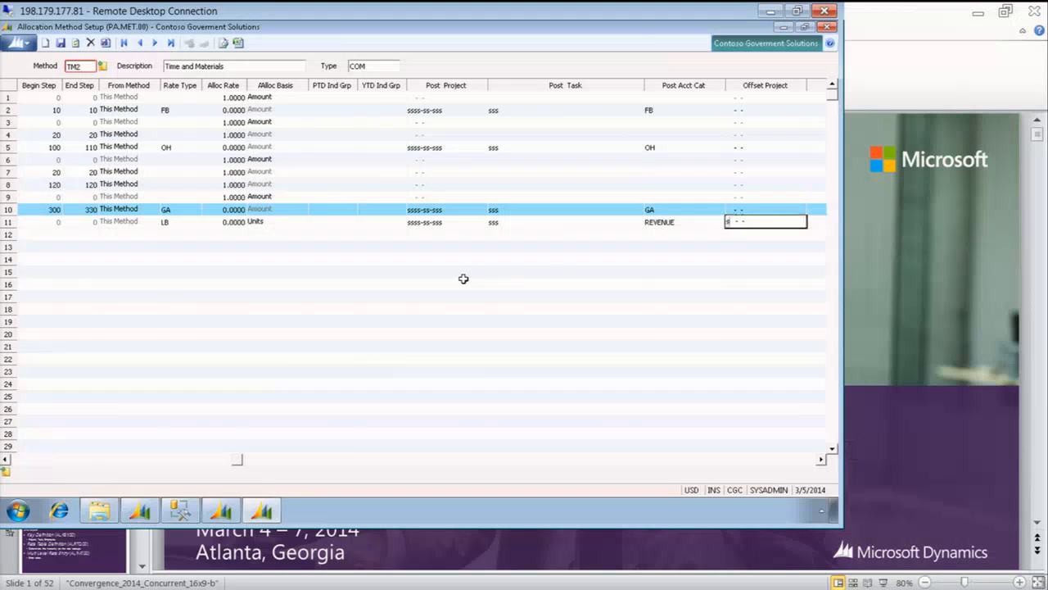
key(Tab)
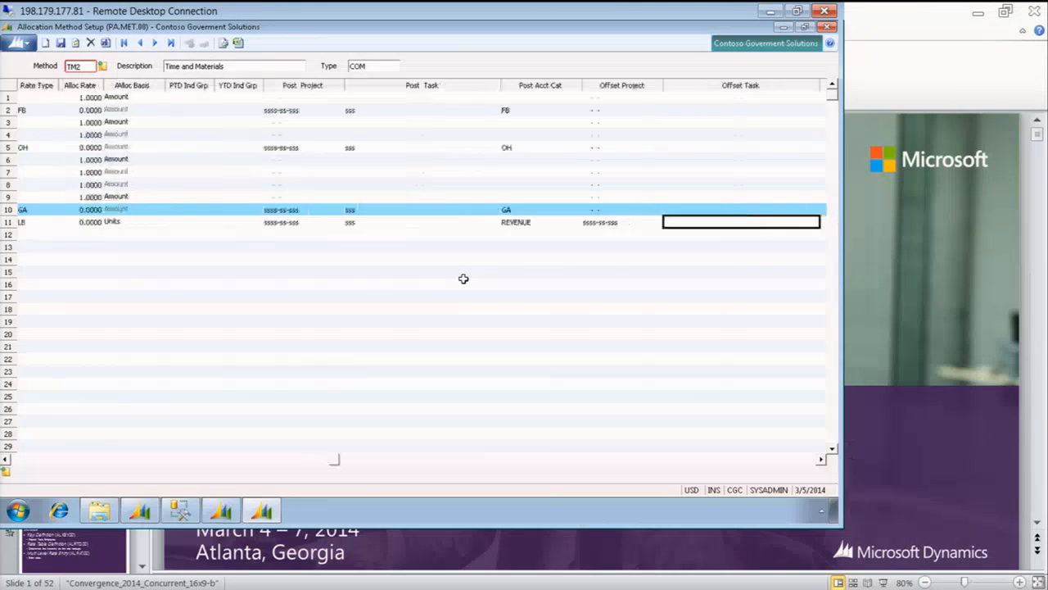
text(sss)
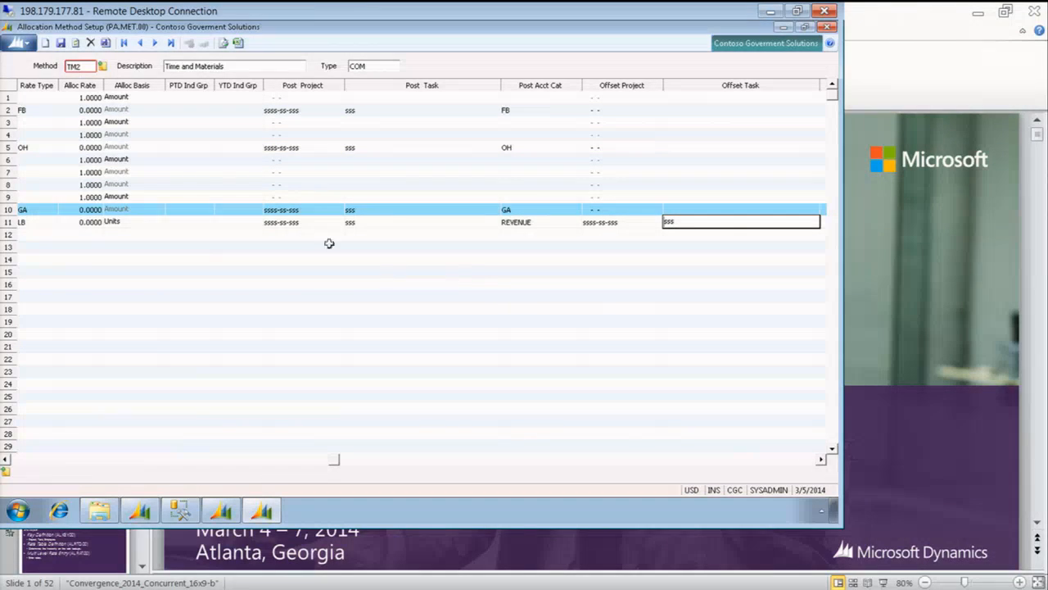
Look up the account categories and set step 400's Offset Acct Cat to AR UNBILLED
click(297, 224)
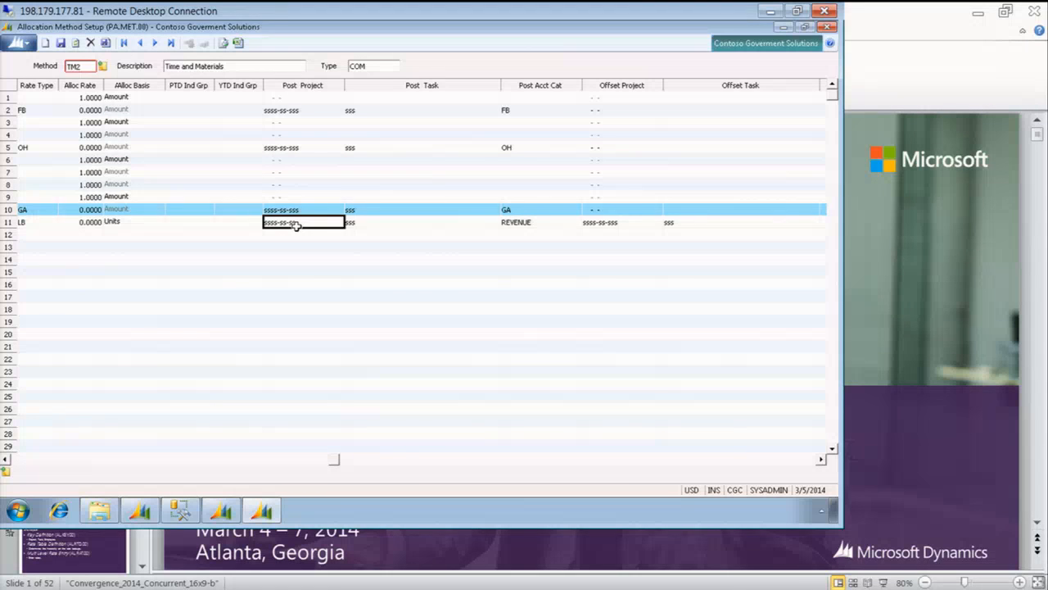
key(Tab)
key(Tab)
key(Tab)
key(Tab)
key(Tab)
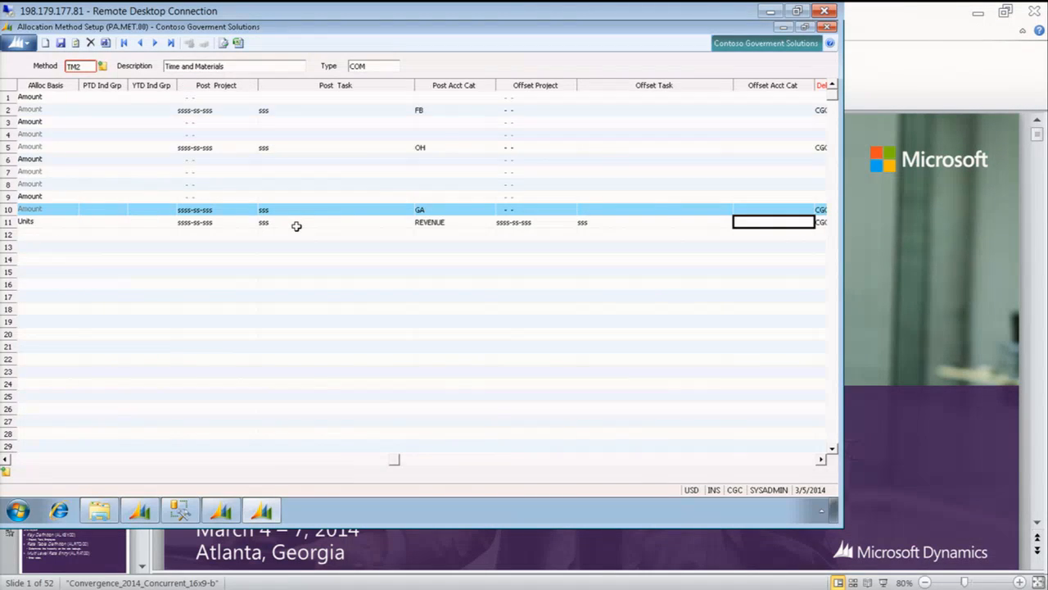
text(un)
key(F3)
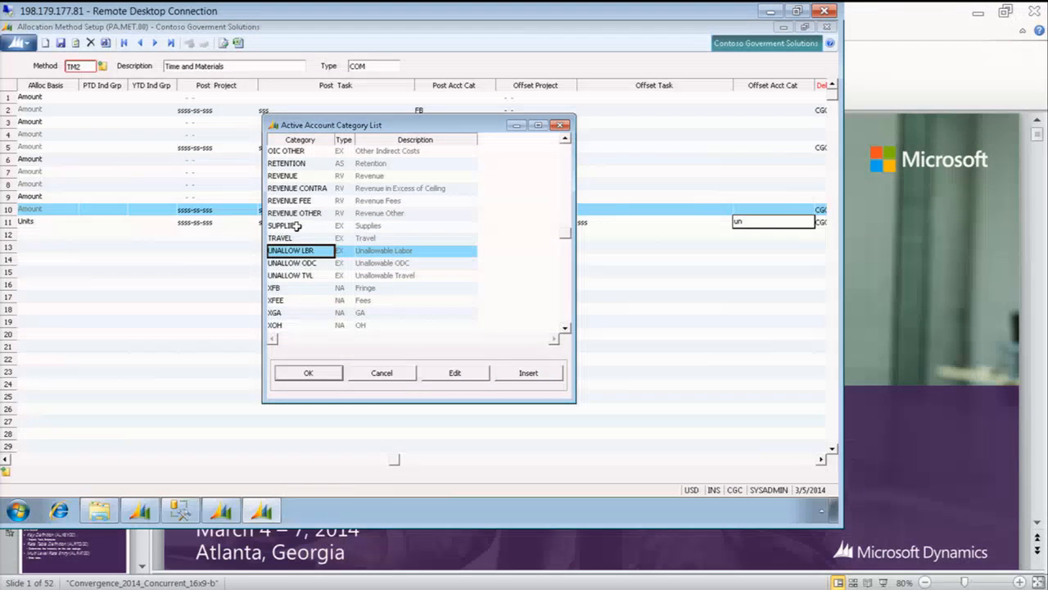
text(ar)
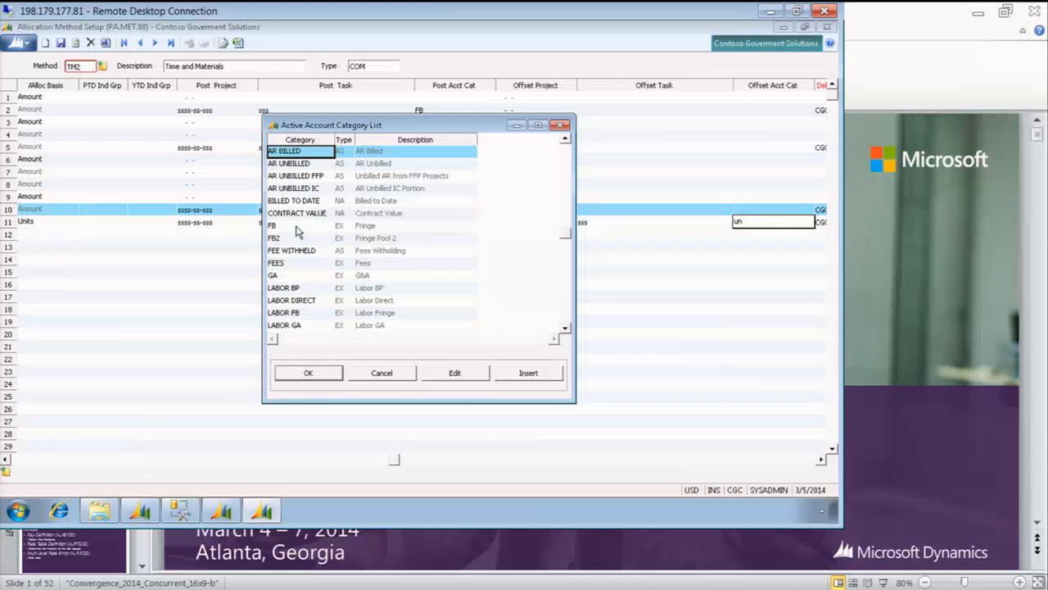
key(Down)
key(Return)
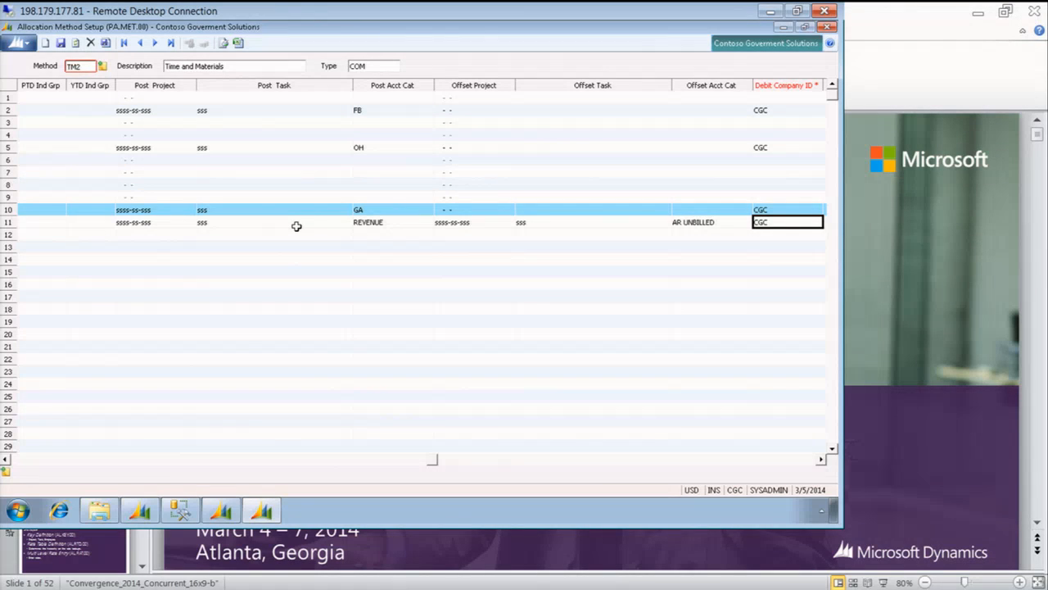
Look up the active accounts and set step 400's Debit GL Account to 1120, Unbilled A/R
key(Tab)
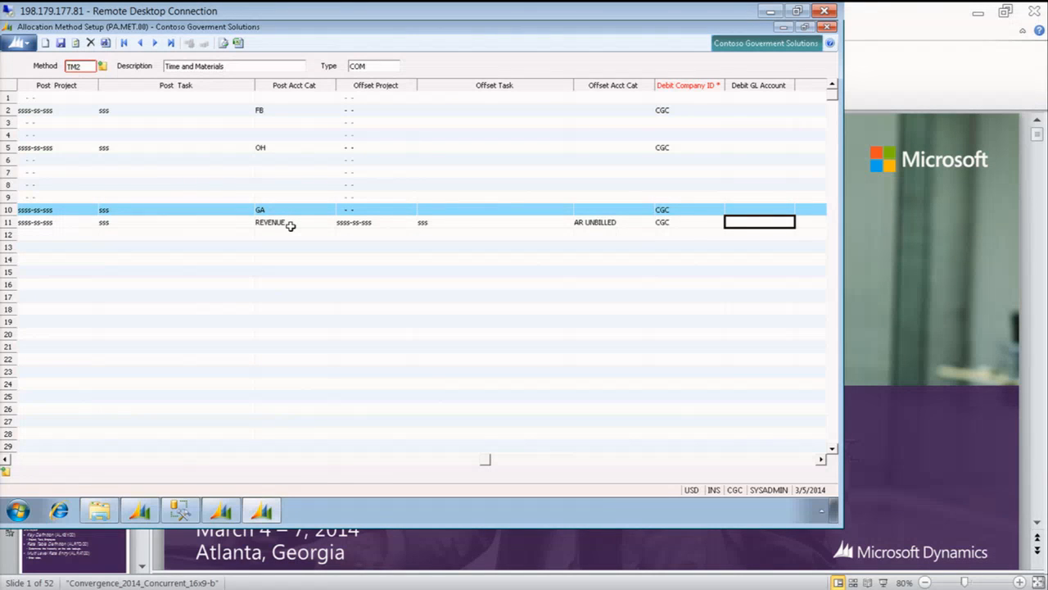
text(12)
key(F3)
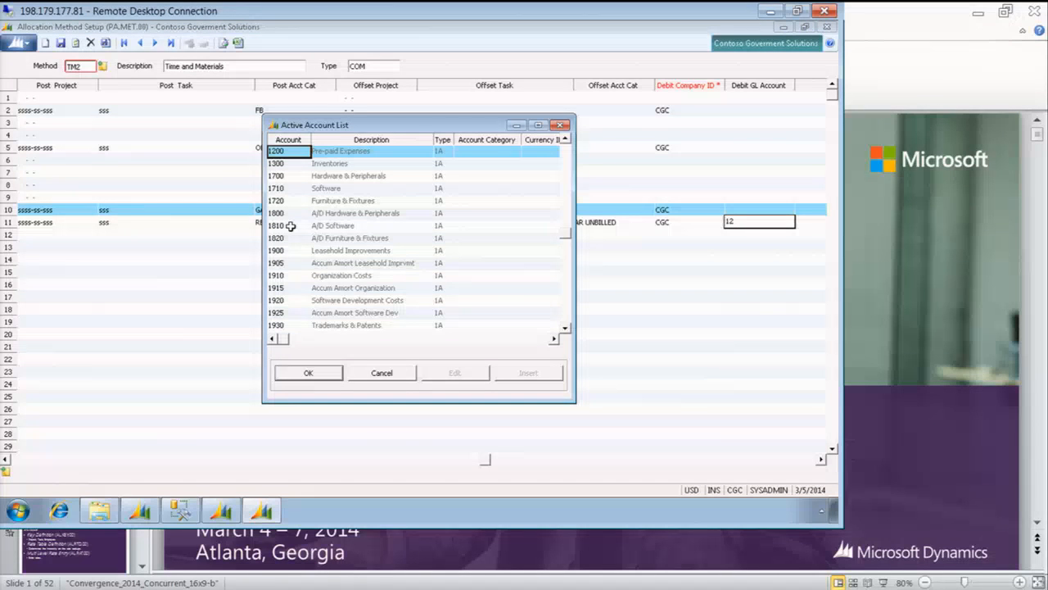
key(Down)
key(Up)
key(Up)
key(Up)
key(Up)
key(Up)
key(Up)
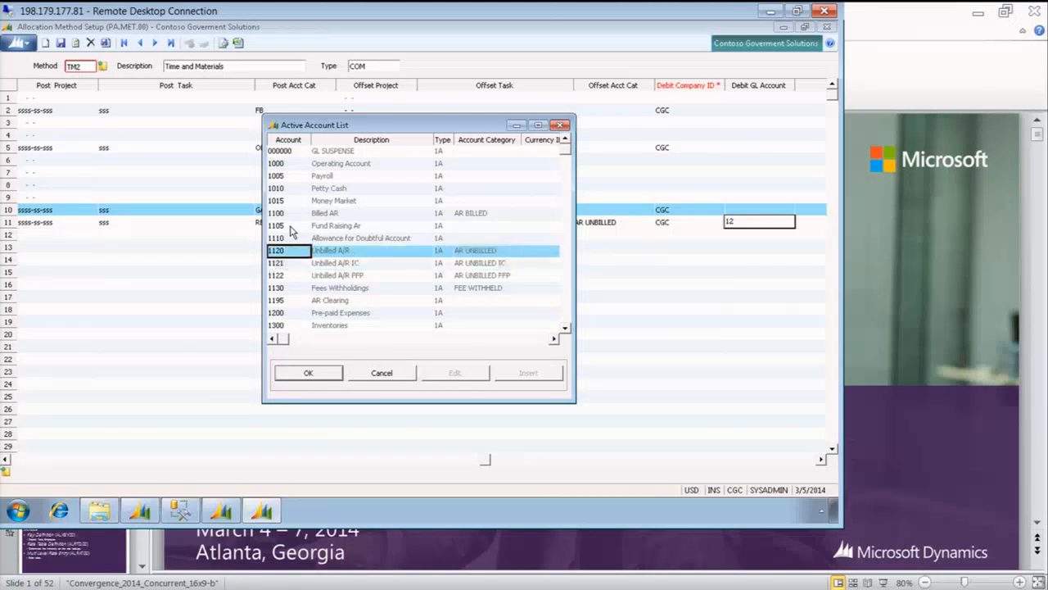
key(Return)
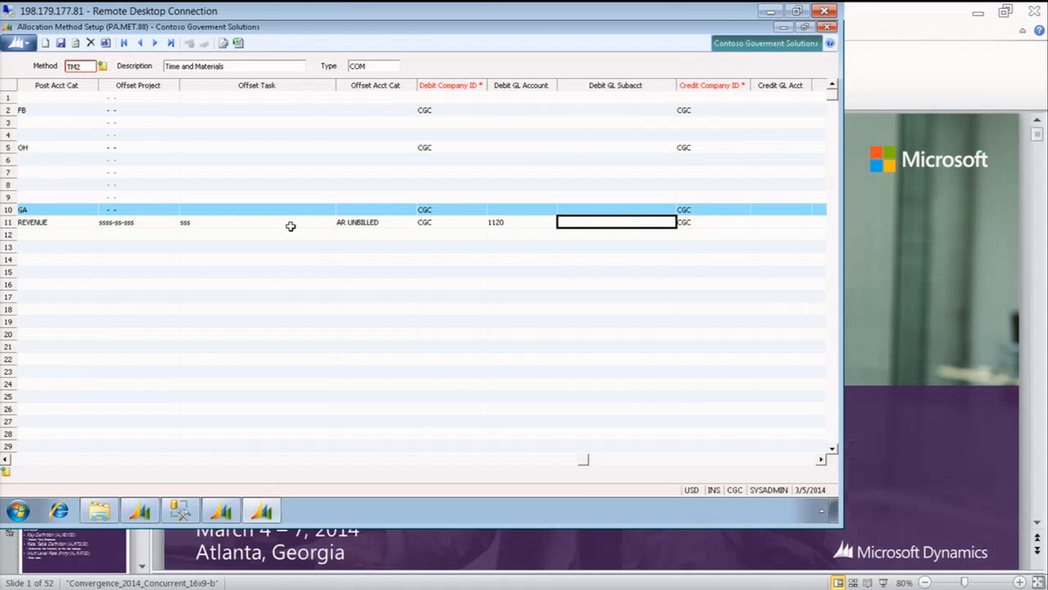
Set step 400's Debit GL Subacct to 00
text(ss)
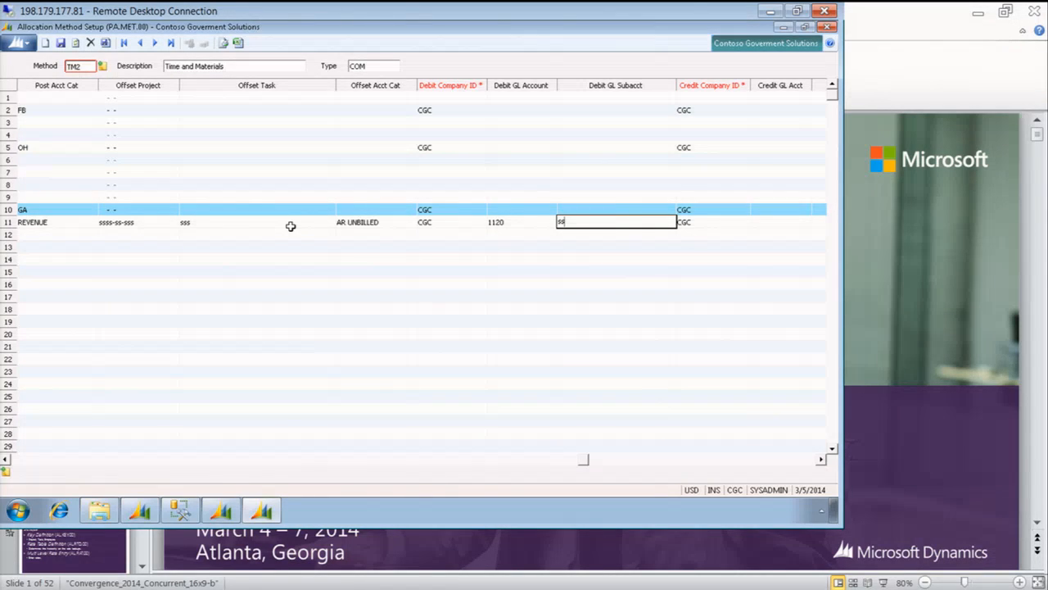
key(BackSpace)
key(BackSpace)
text(00)
key(Tab)
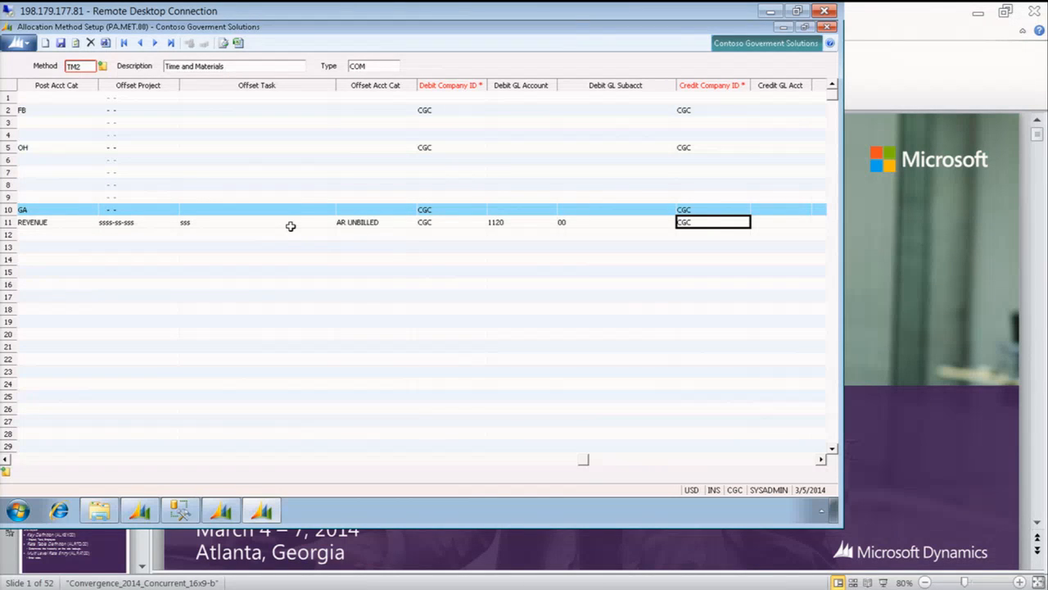
Set step 400's Credit GL Acct to 4000 from the account lookup and its Credit GL Subacct to ss
key(Tab)
text(4)
key(F3)
key(Return)
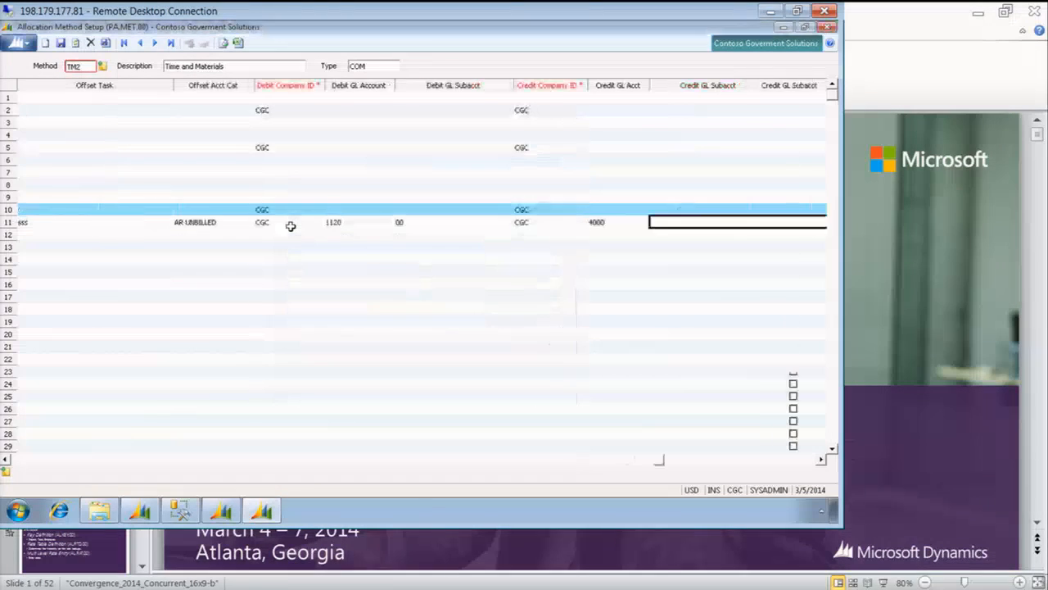
text(ss)
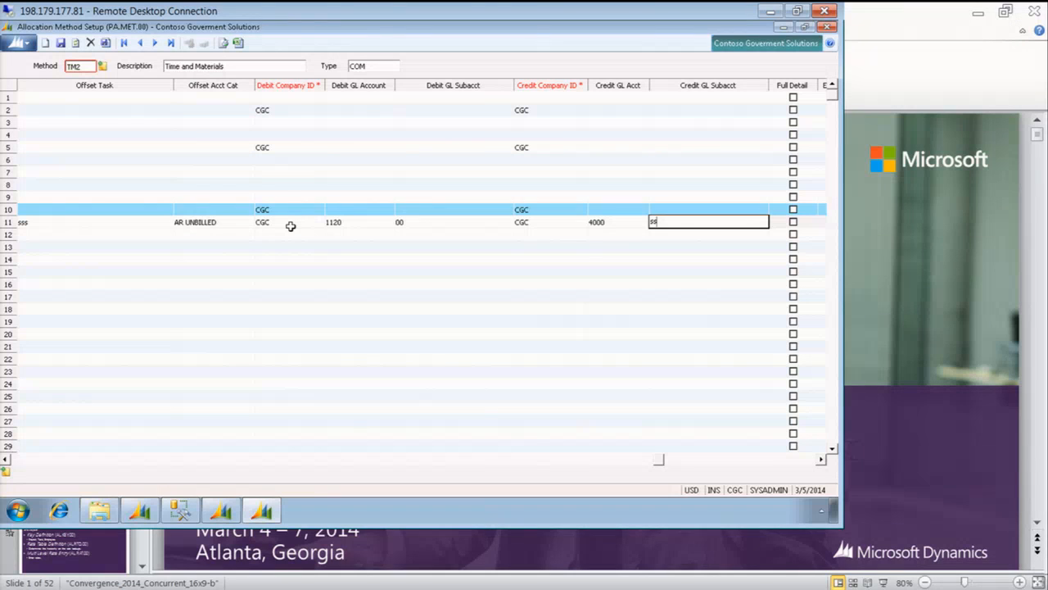
Enable Full Detail, Emp Detail, Subaccount Detail and Unit Post for step 400, keeping Alloc Non-Bill at No
key(Tab)
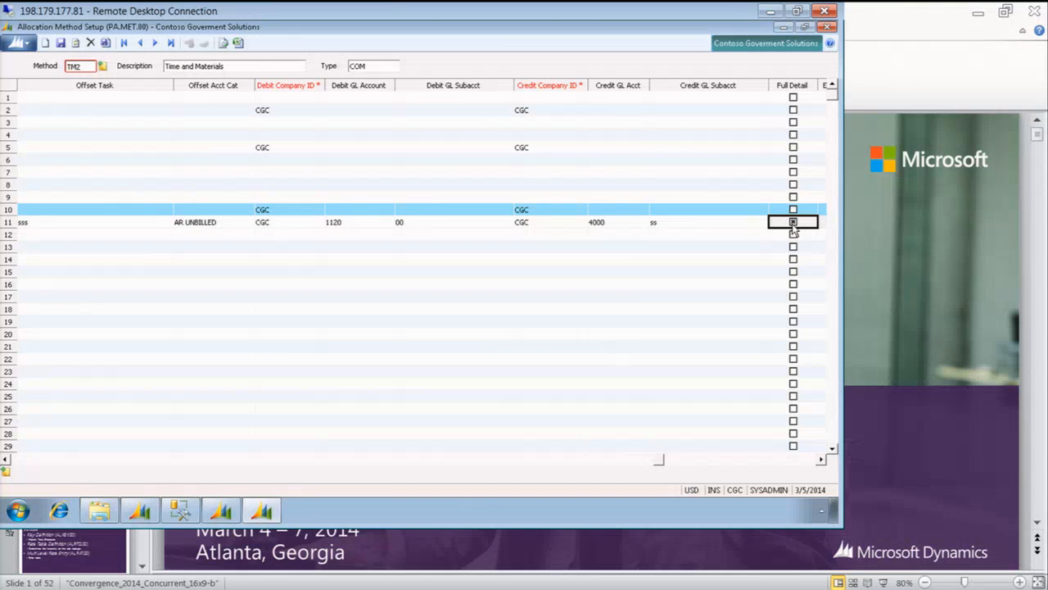
key(Tab)
key(Tab)
key(Tab)
key(Tab)
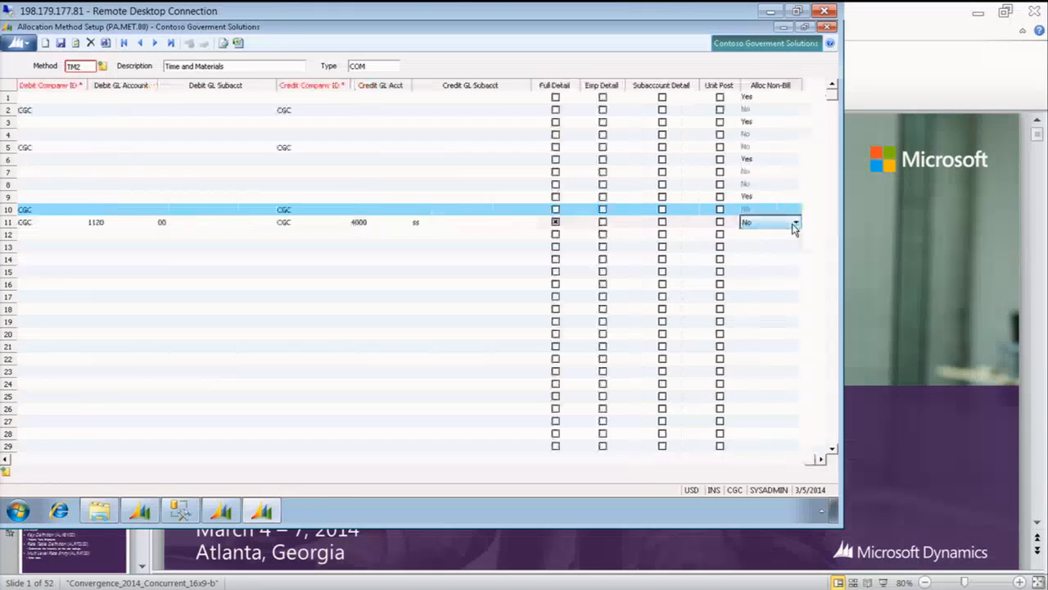
click(603, 222)
click(663, 222)
click(720, 222)
click(755, 222)
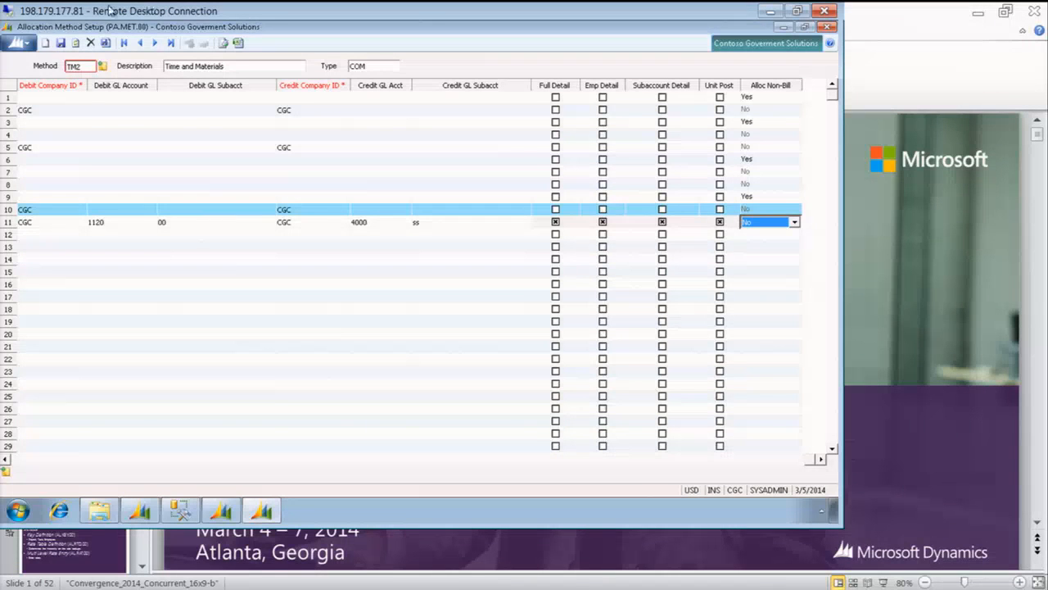
Save the TM2 allocation method and close Allocation Method Setup
click(62, 43)
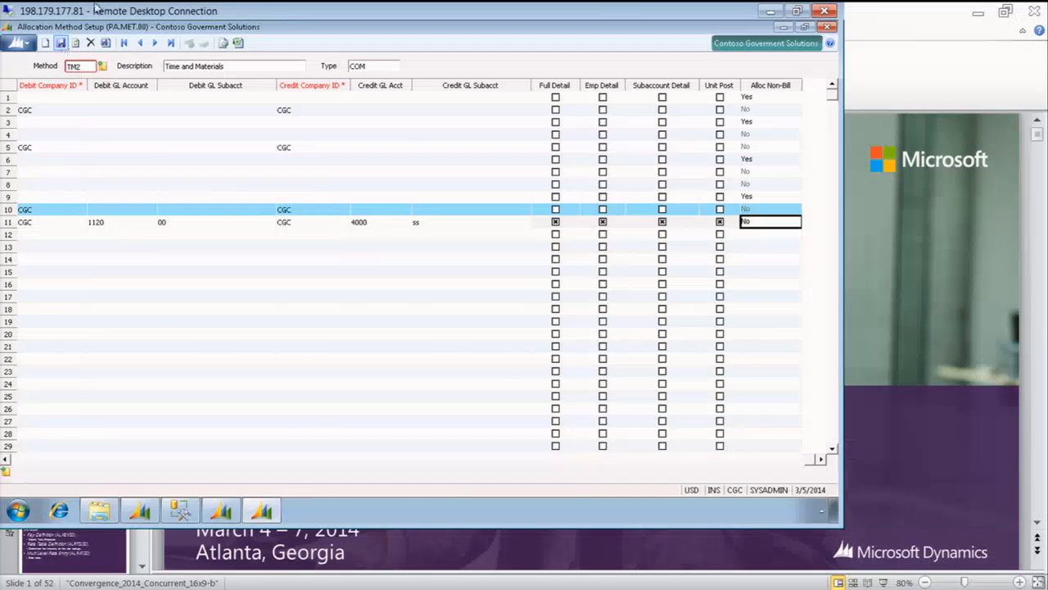
click(834, 29)
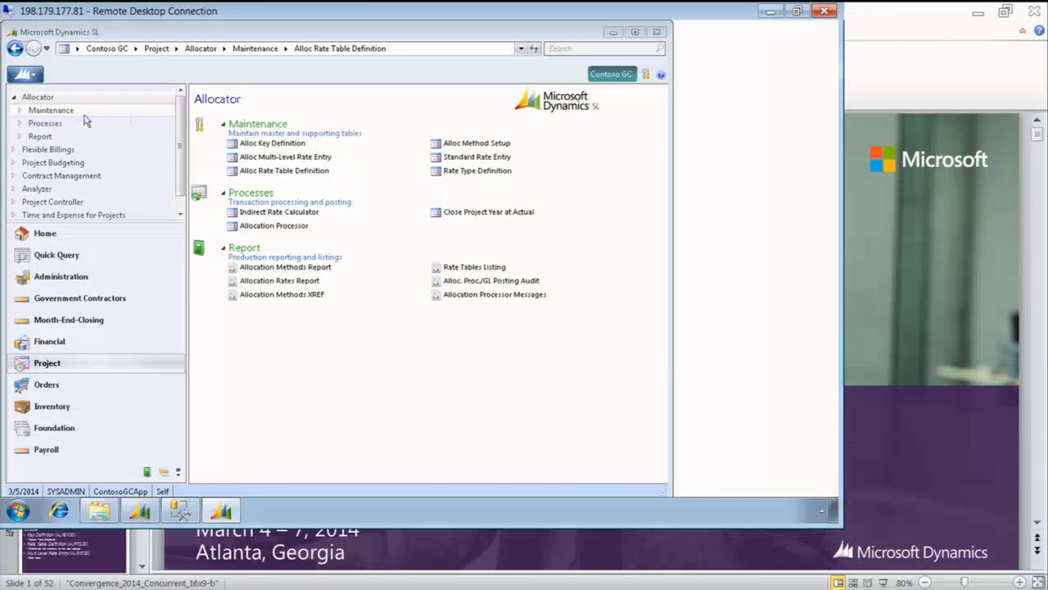
Open project C015-06-001 in Project Maintenance, examine its Alloc Method 1 assignment, and close the project record
click(72, 203)
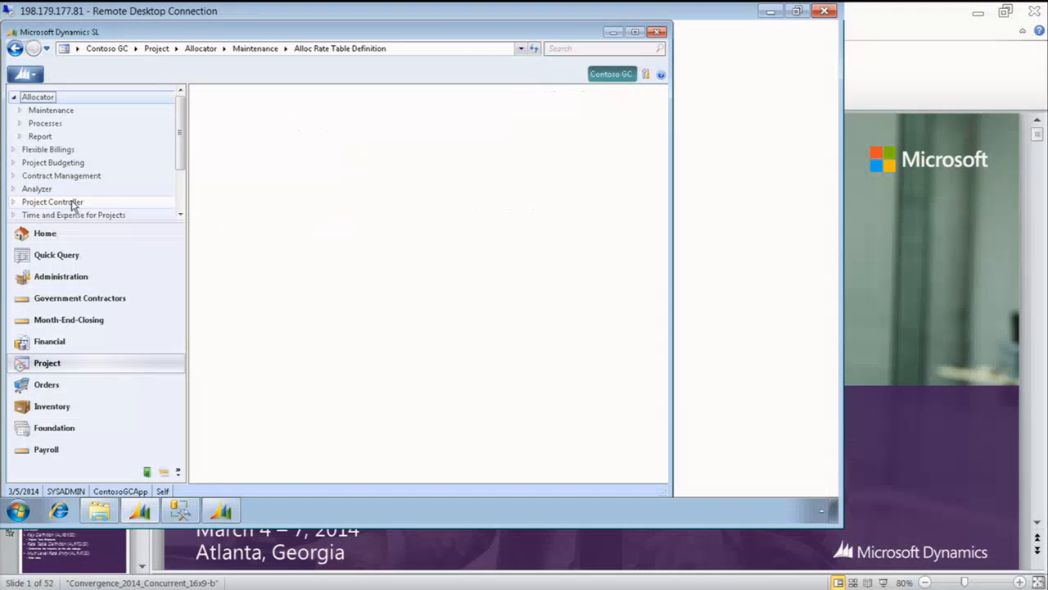
click(274, 144)
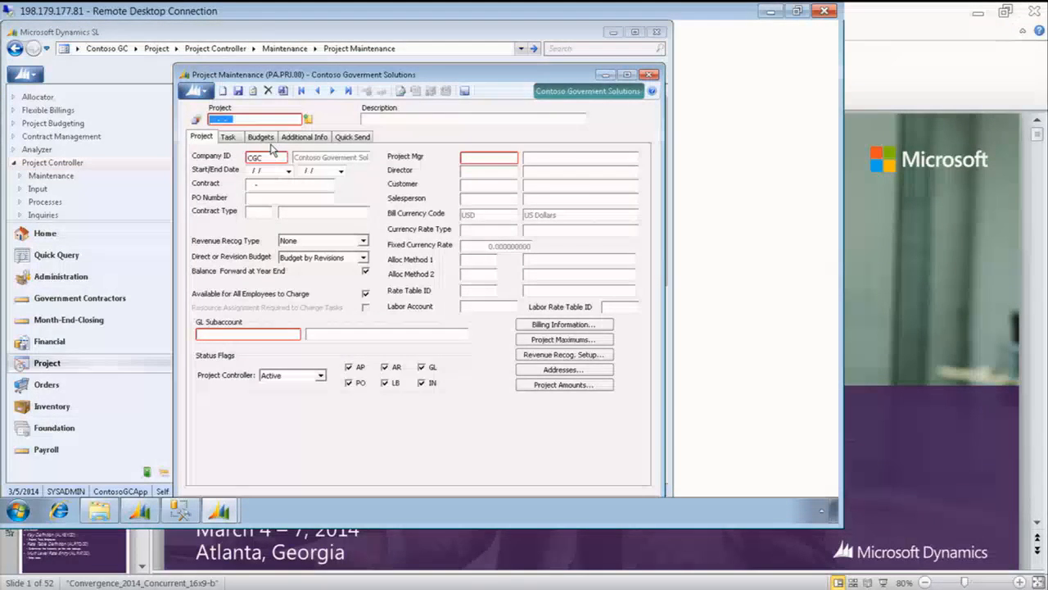
key(F3)
key(Down)
key(Down)
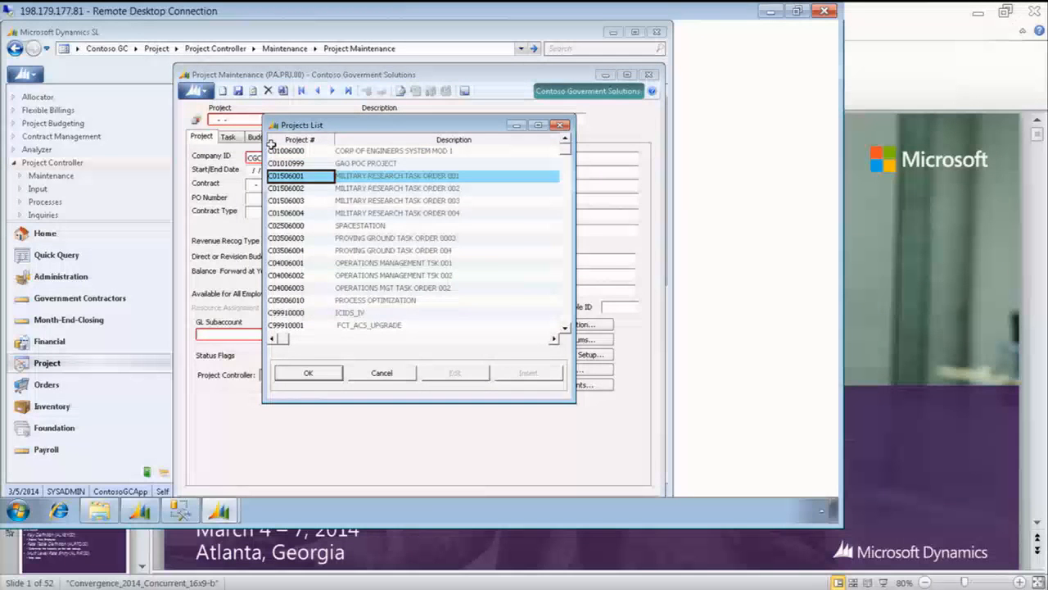
key(Return)
click(477, 259)
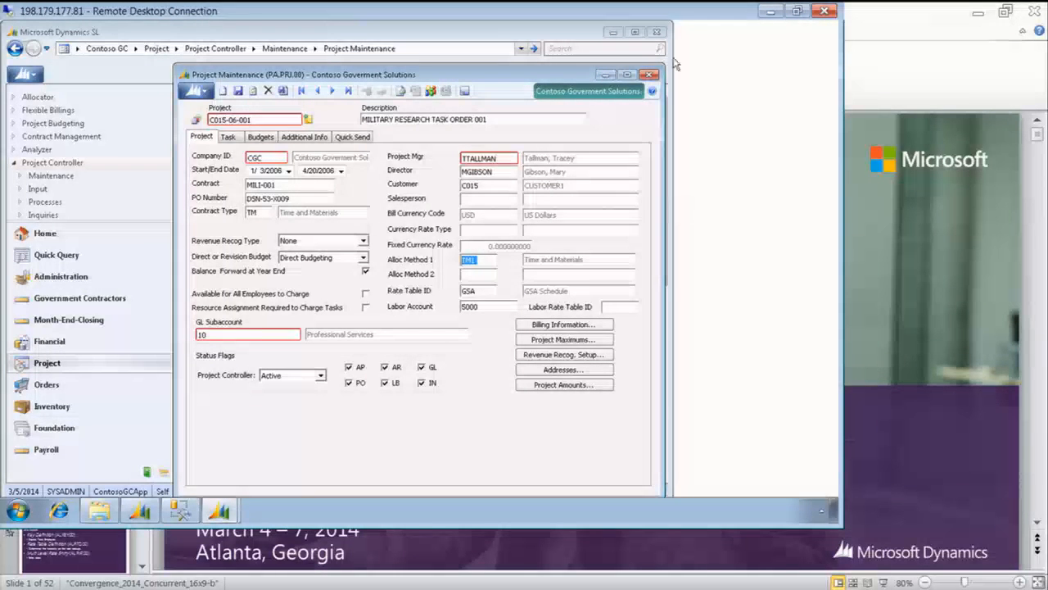
click(648, 75)
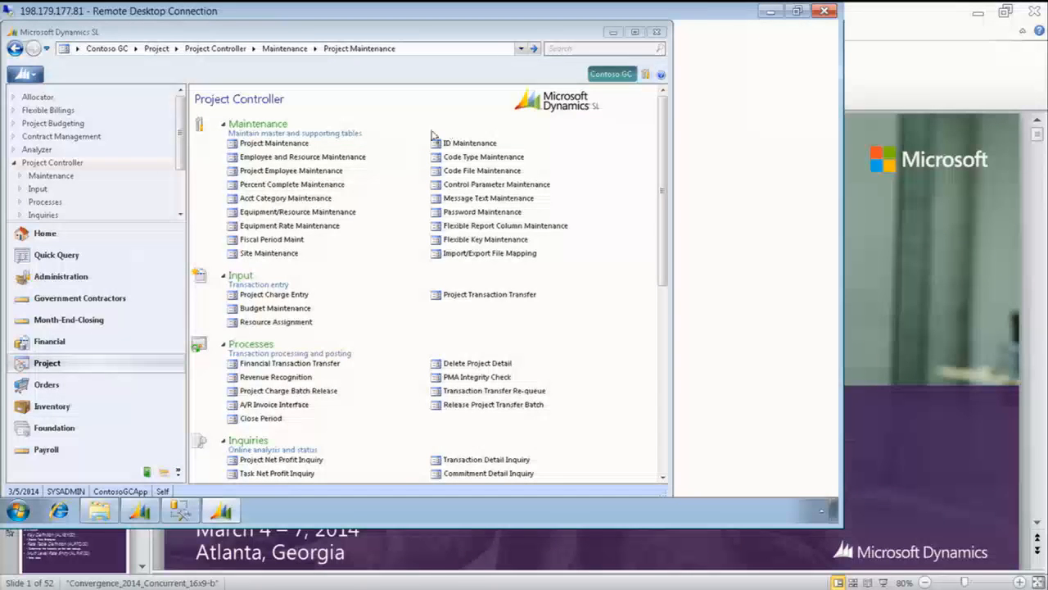
Open the Allocation Processor, keep the run as Preliminary, and select project C015-06-001 from the project lookup
click(32, 97)
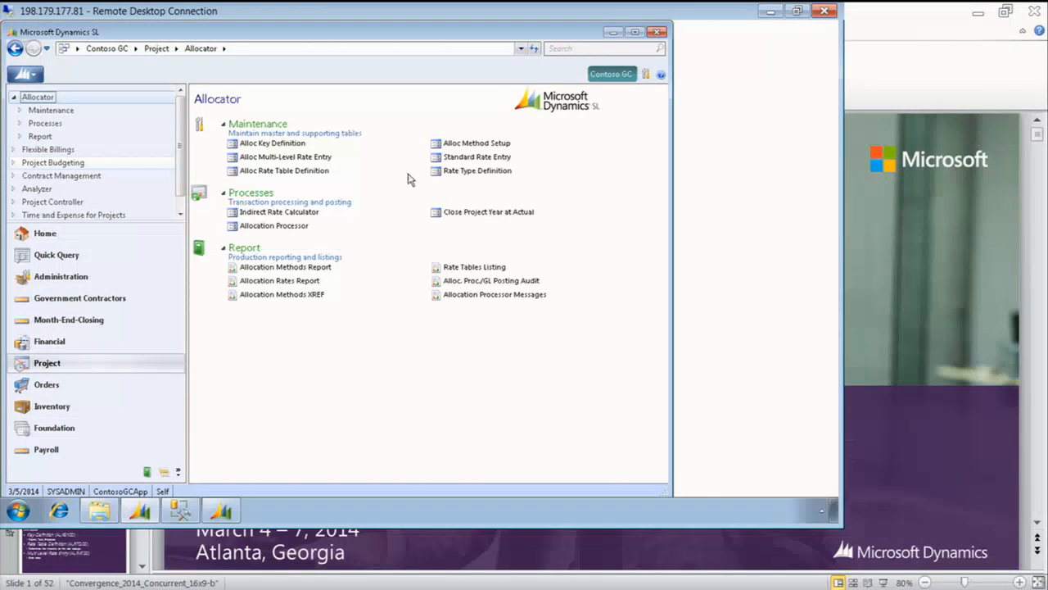
click(293, 227)
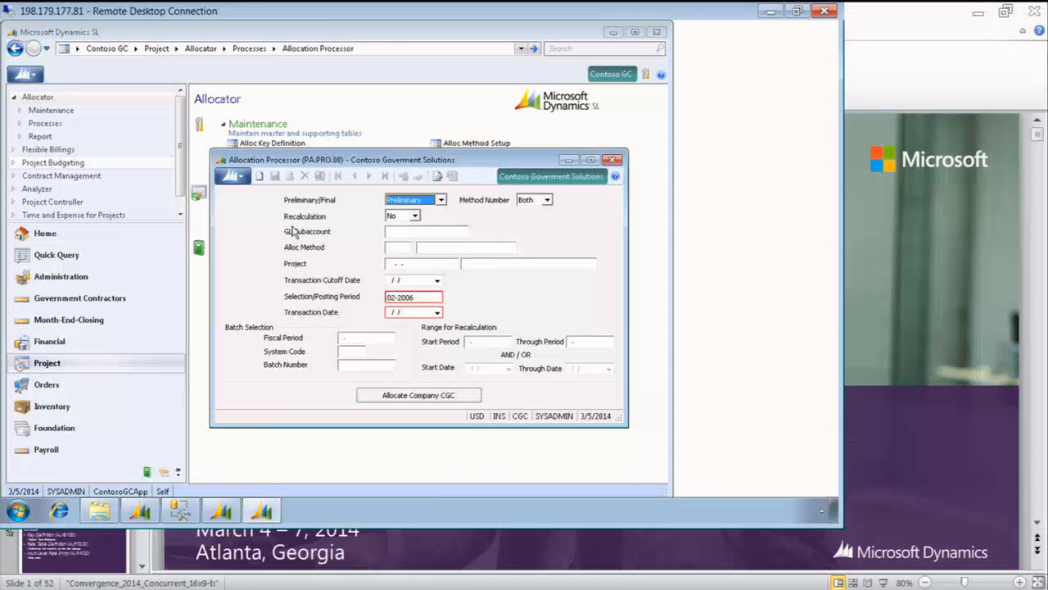
click(441, 201)
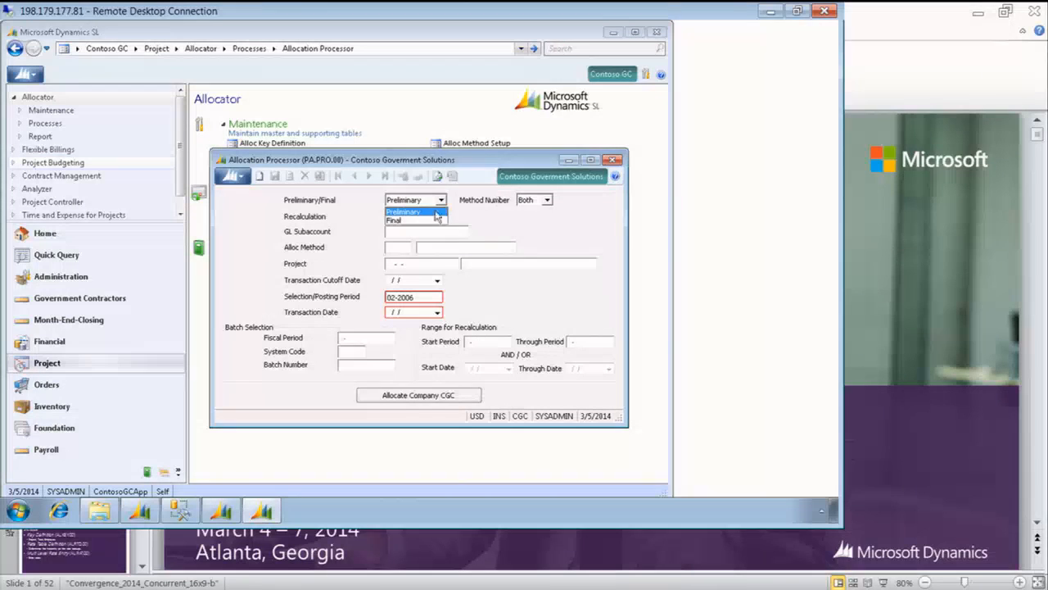
click(409, 214)
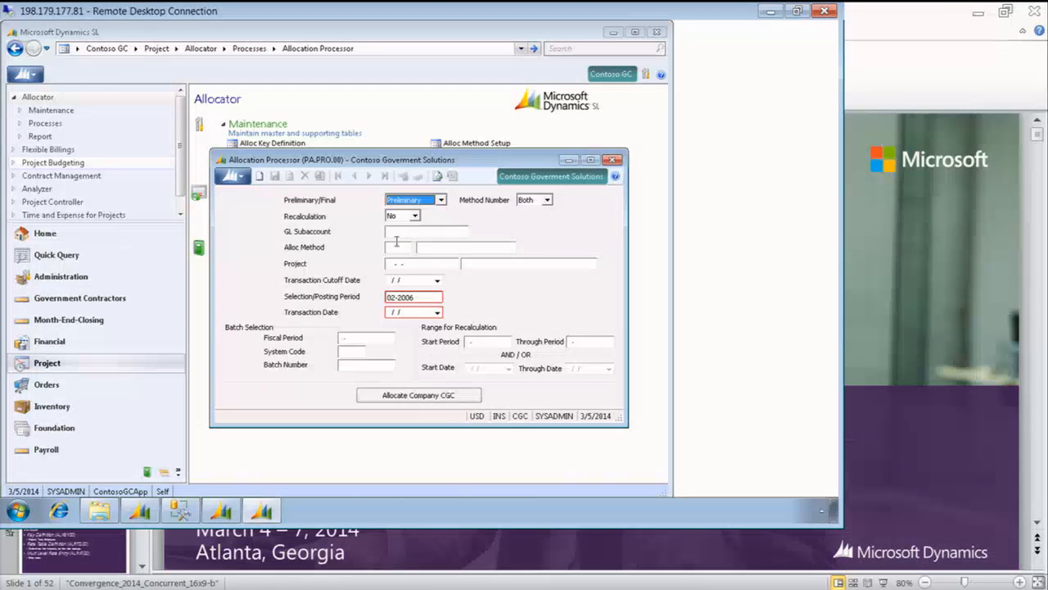
click(398, 264)
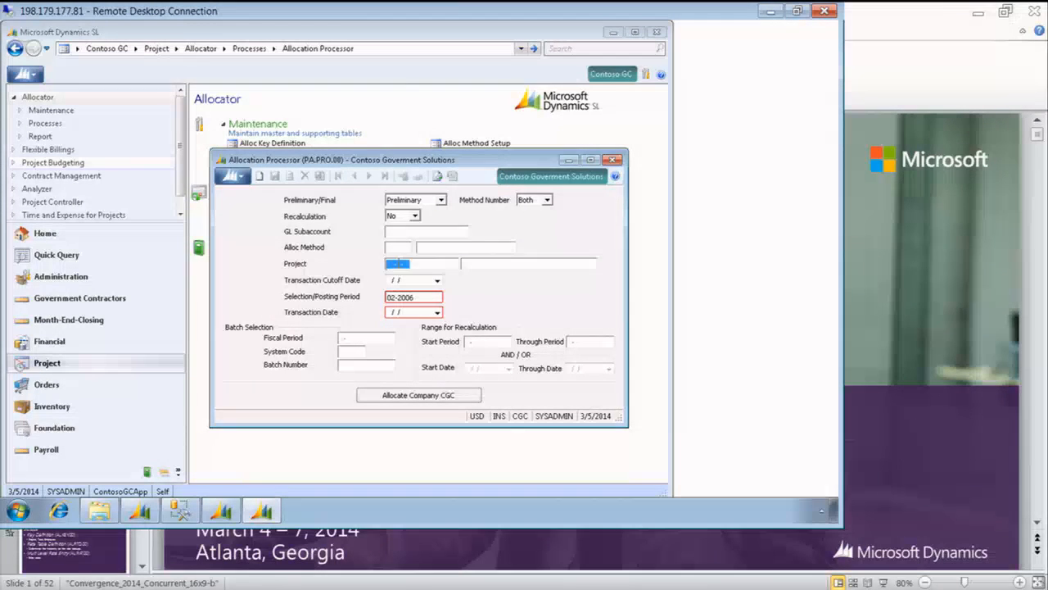
key(F3)
key(Down)
key(Down)
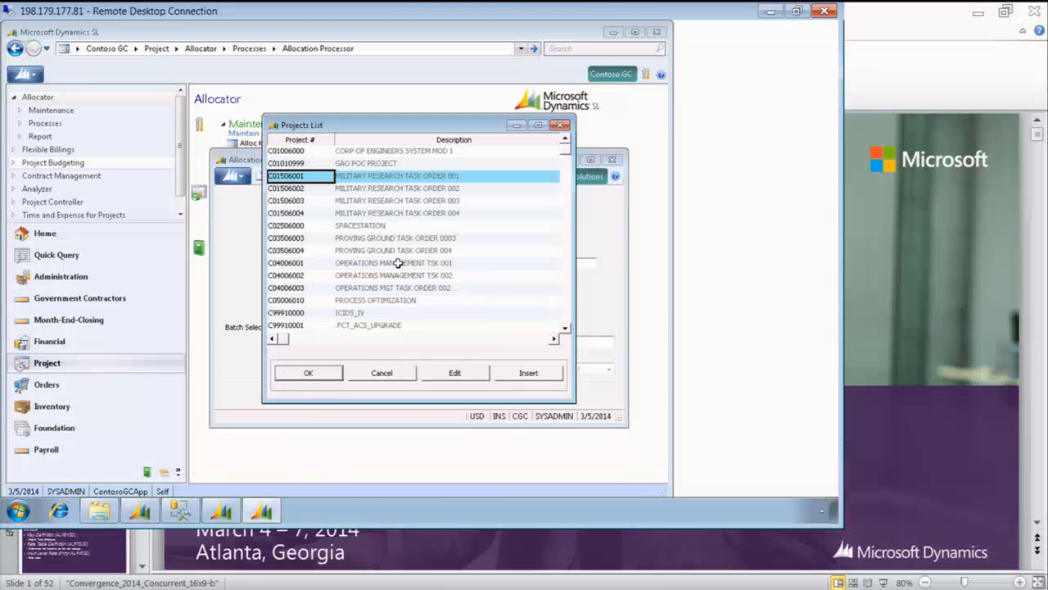
key(Return)
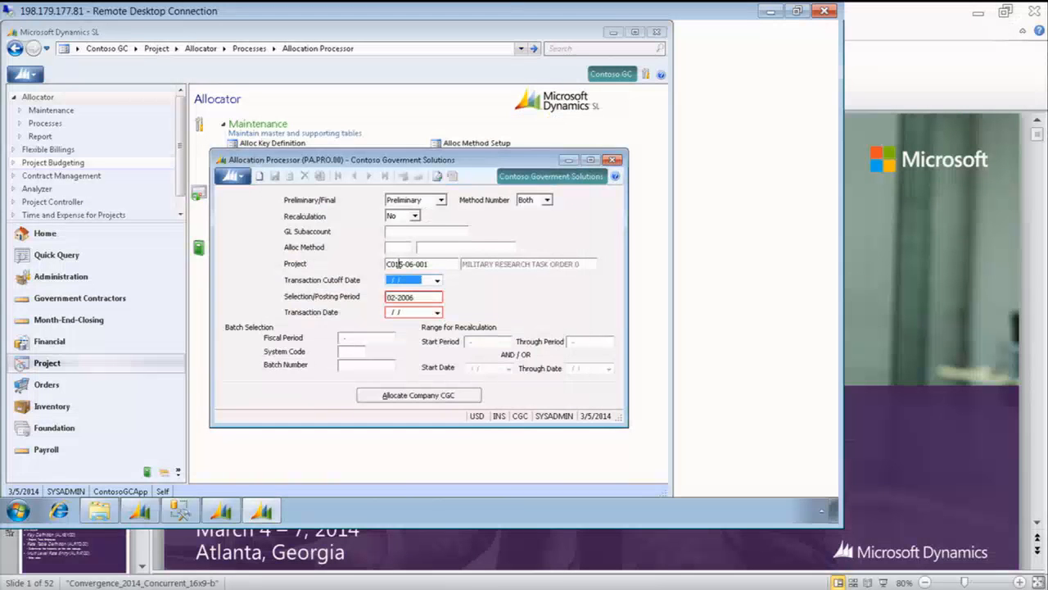
Run the preliminary allocation for company CGC with Selection/Posting Period 03-2006 and Transaction Date 3/31/2006
click(418, 295)
text(032006)
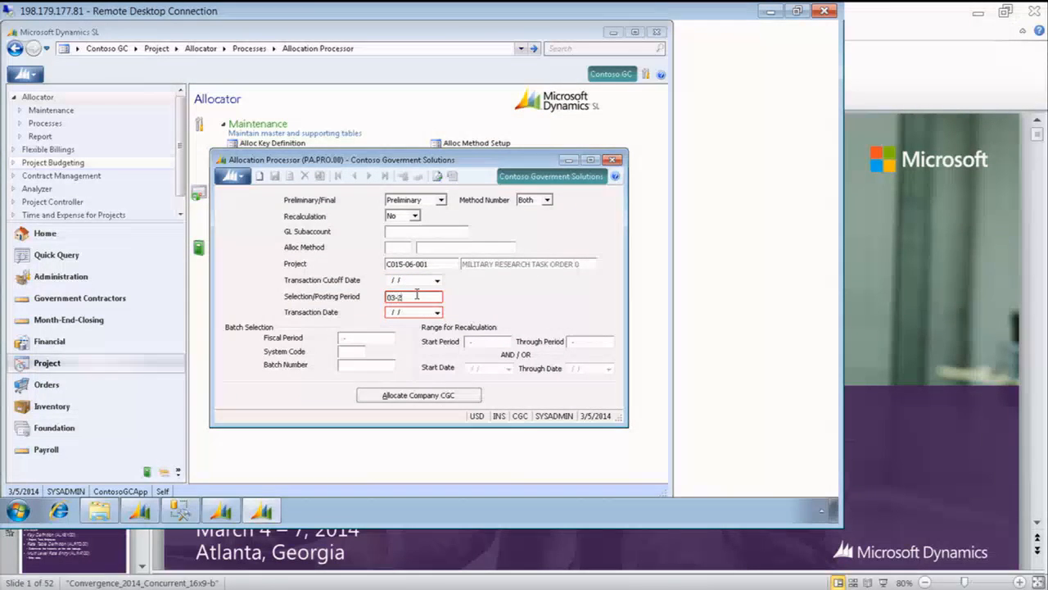
key(Tab)
key(Return)
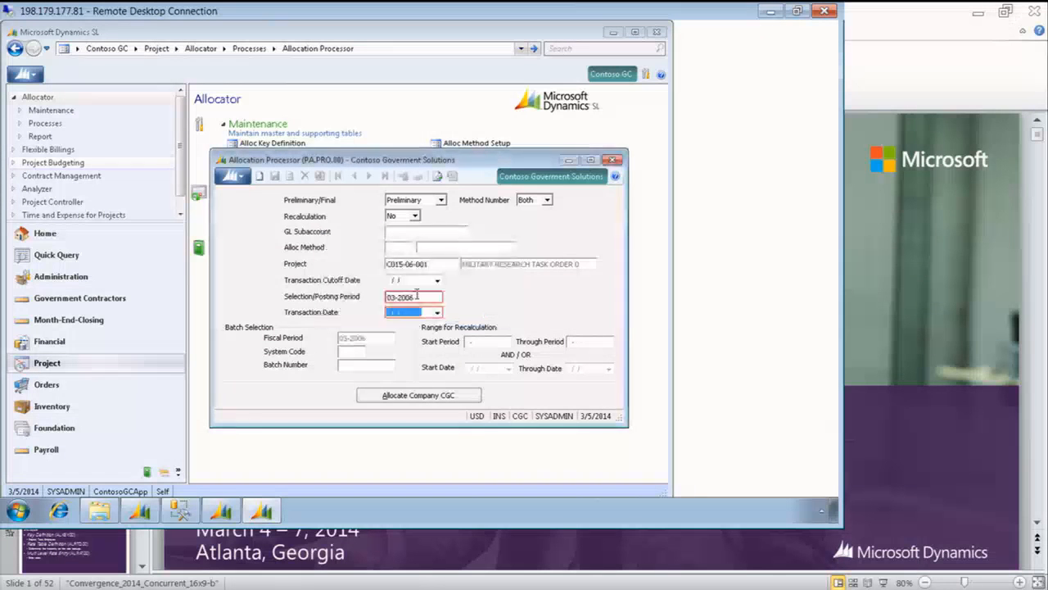
text(03)
text(31/)
text(2006)
key(Tab)
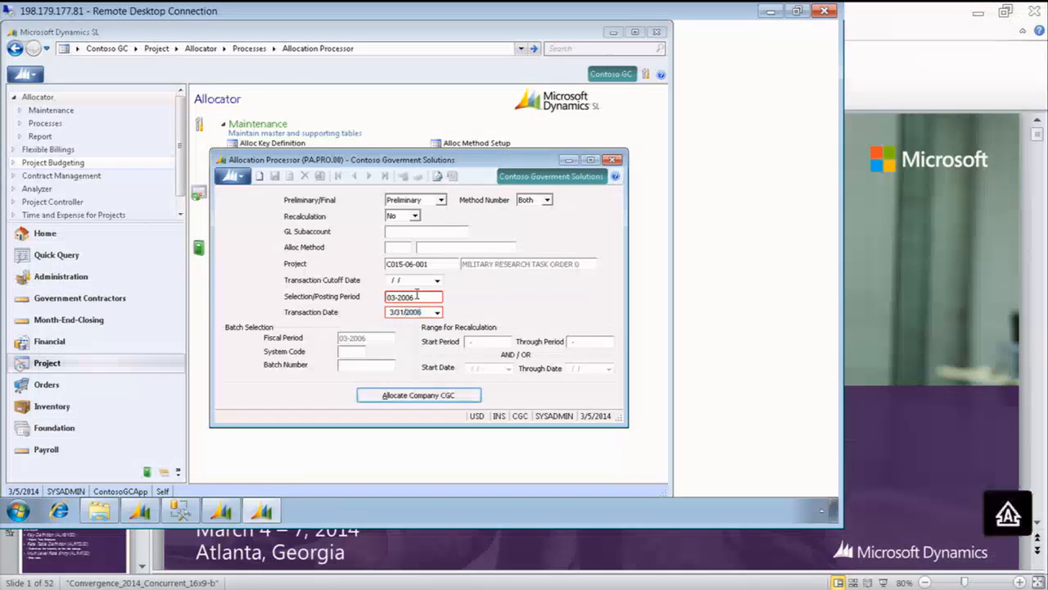
click(401, 396)
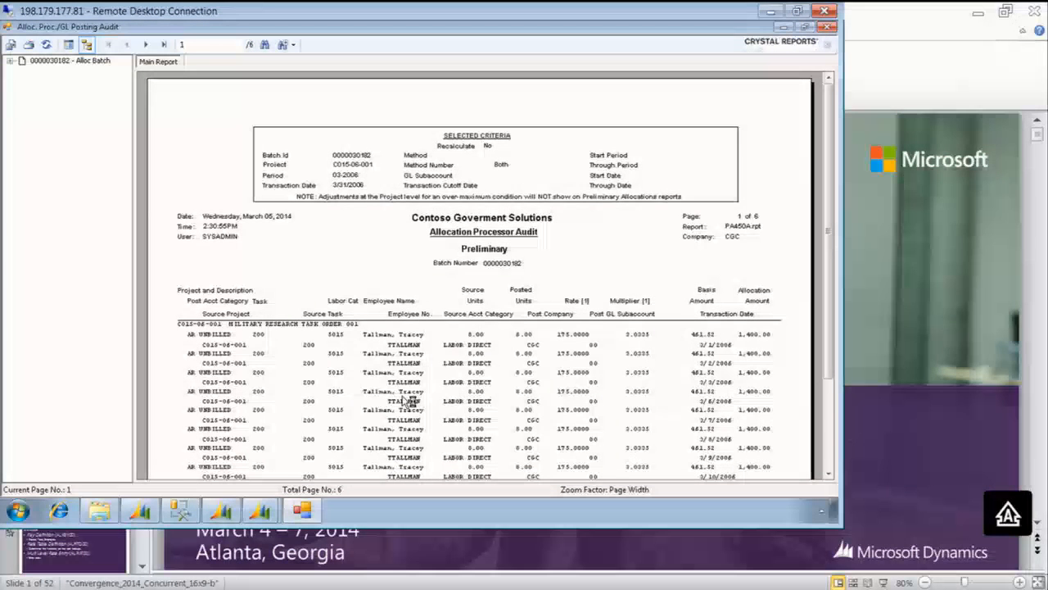
Review the Allocation Processor Audit report without the group tree, examining the FB and GA allocation lines, and close it
click(87, 46)
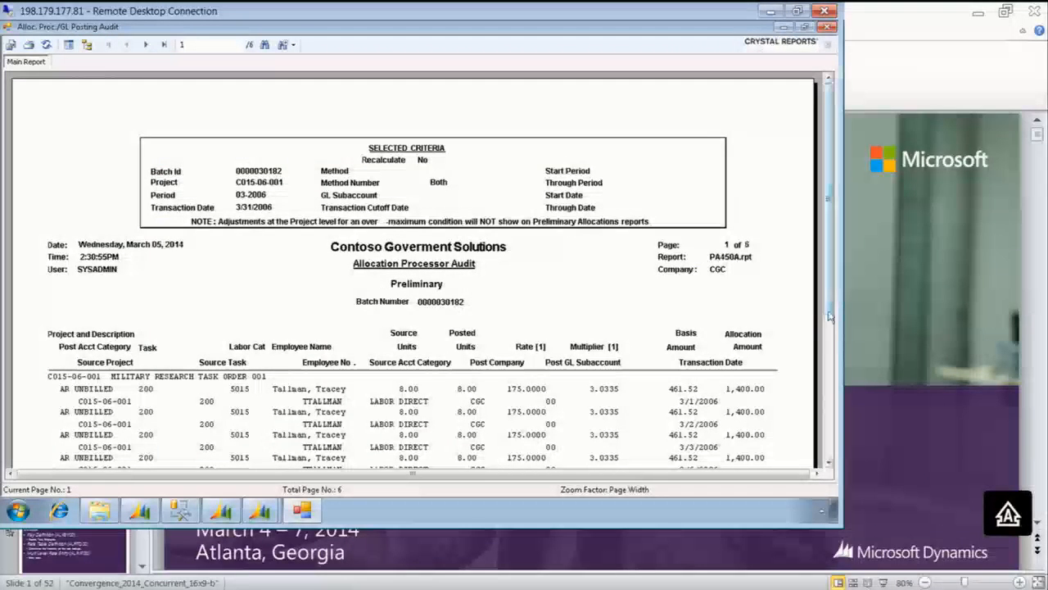
scroll(828, 349, down, 3)
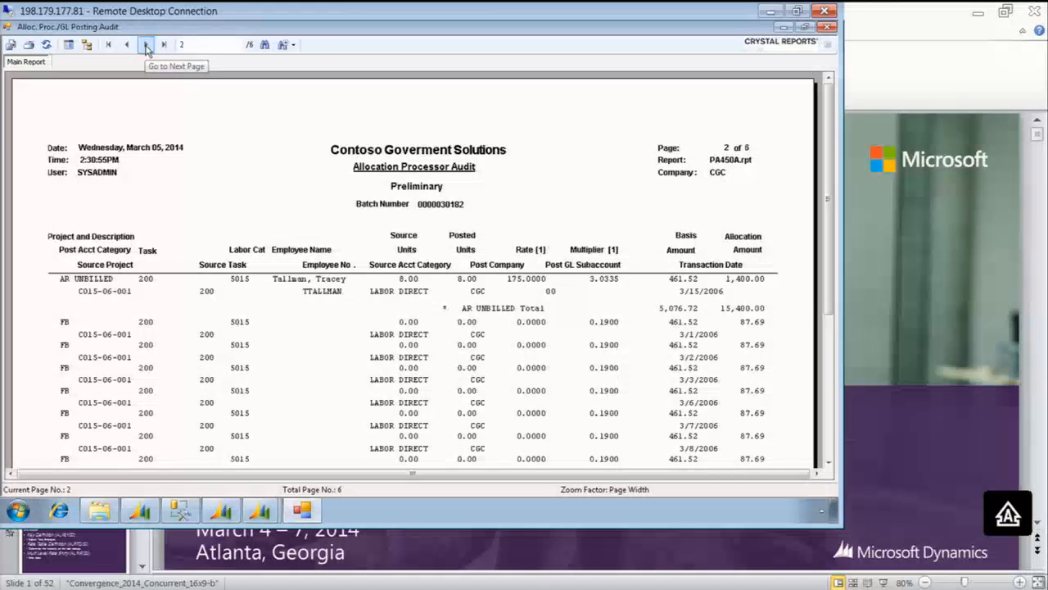
click(67, 324)
click(610, 322)
click(761, 325)
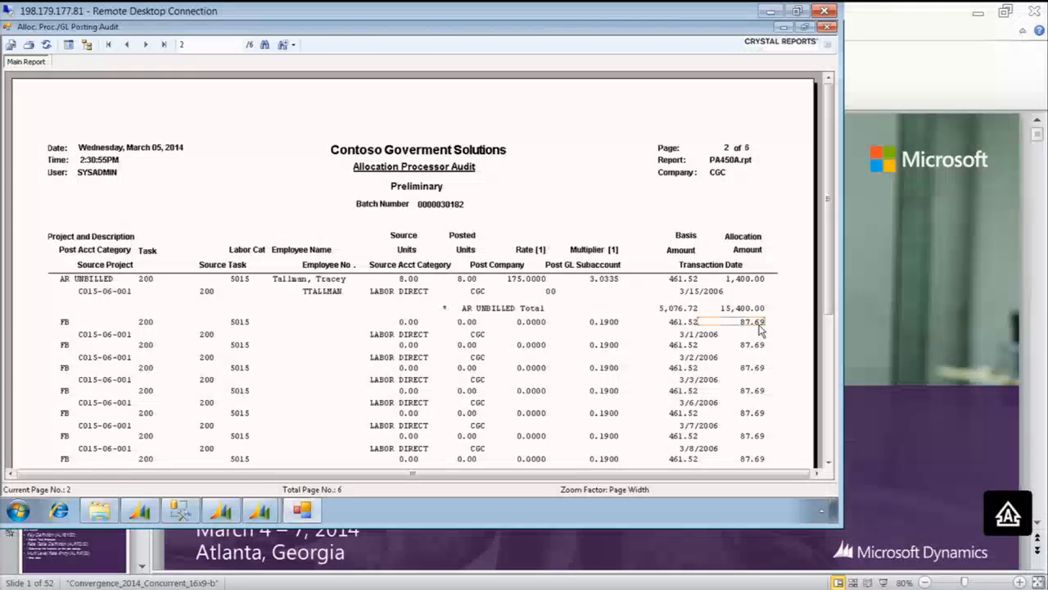
click(147, 46)
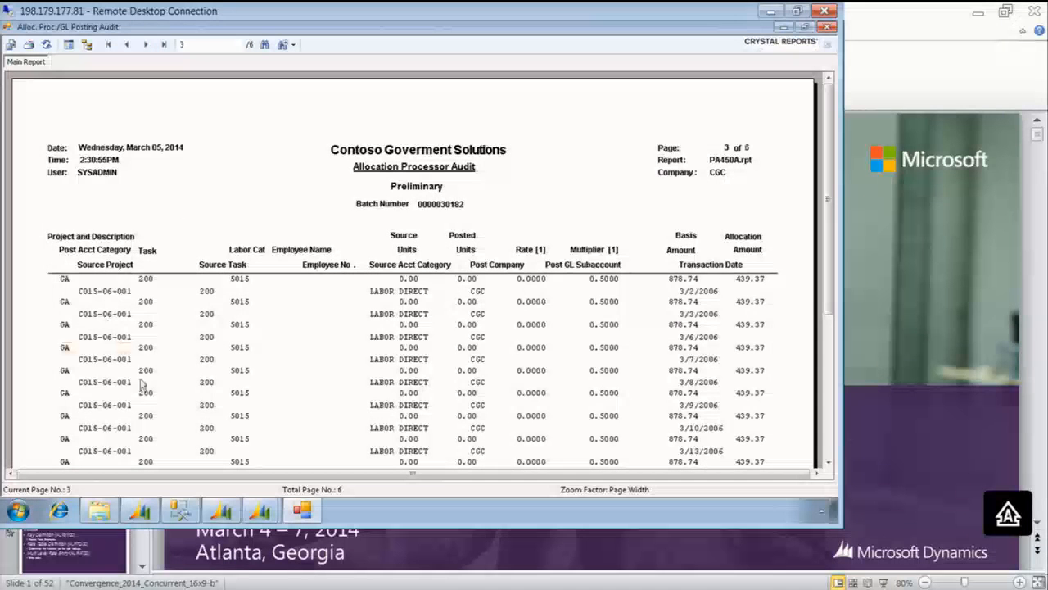
scroll(829, 288, down, 3)
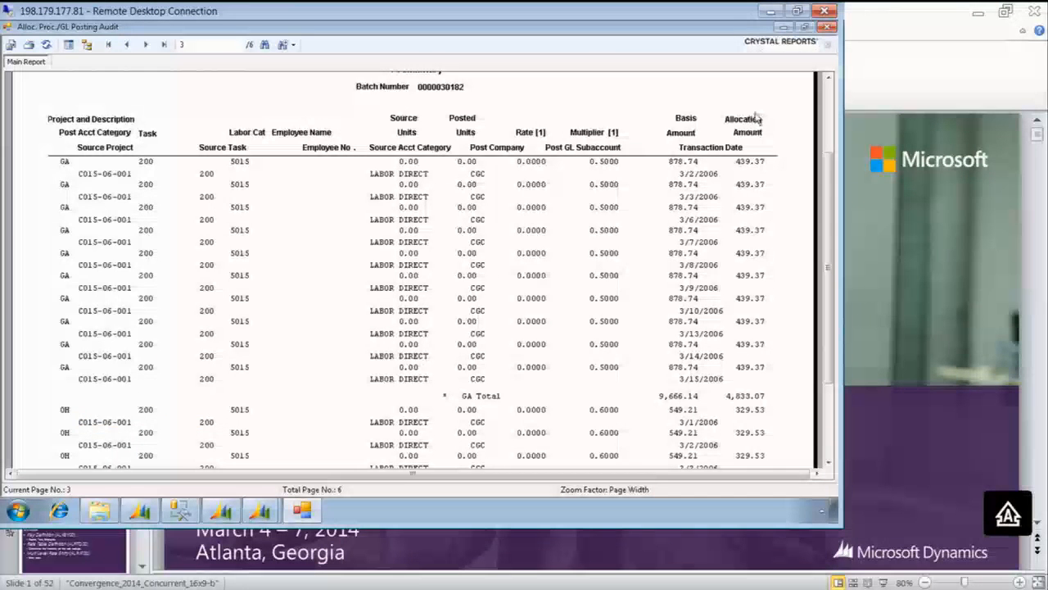
click(826, 29)
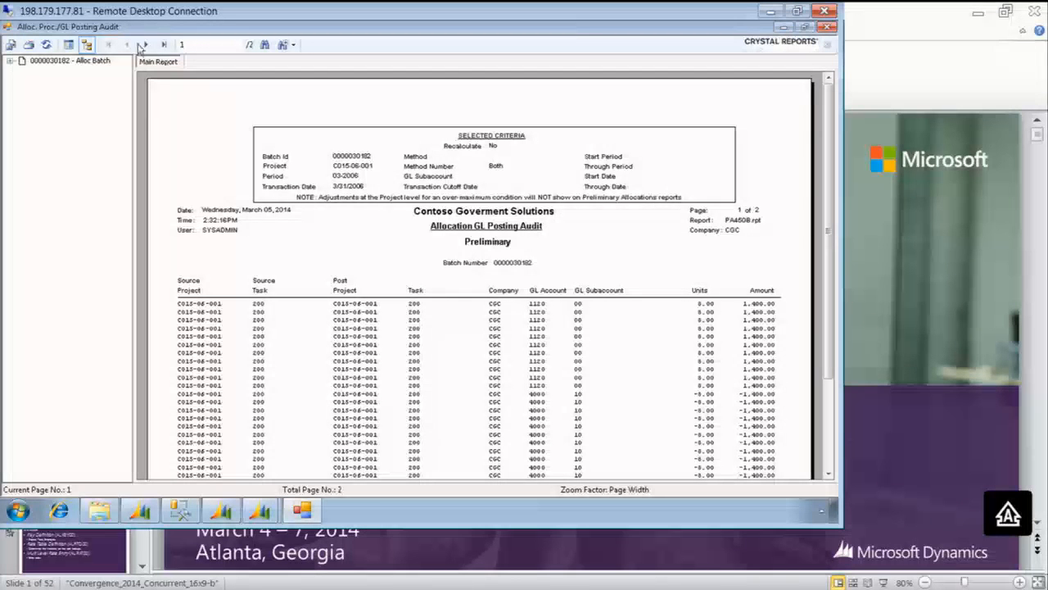
Review the Allocation GL Posting Audit report without the group tree, examining its debit and credit account amounts, and close it
click(86, 45)
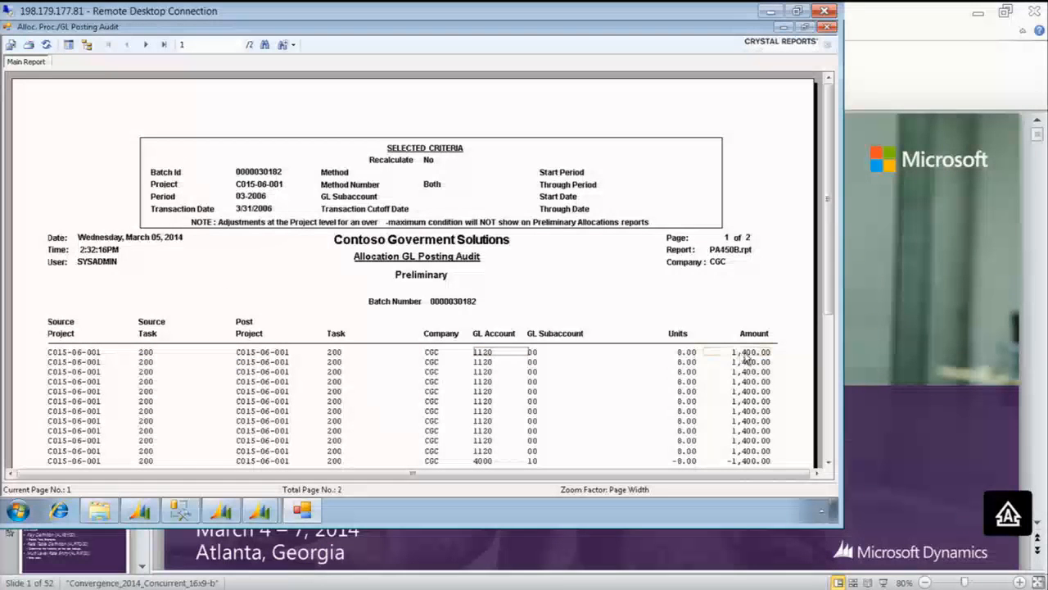
click(144, 46)
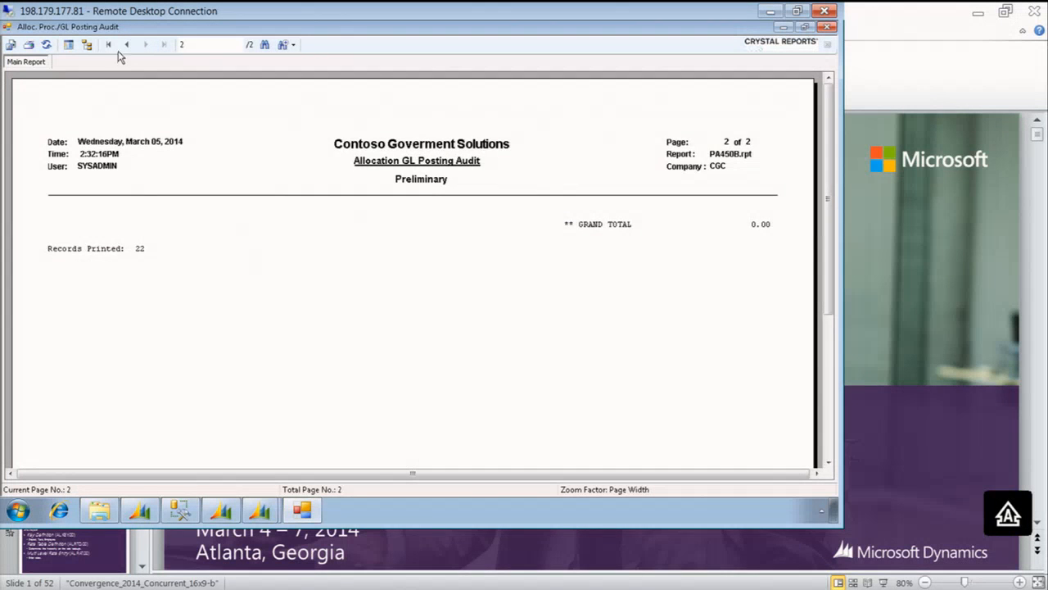
click(127, 45)
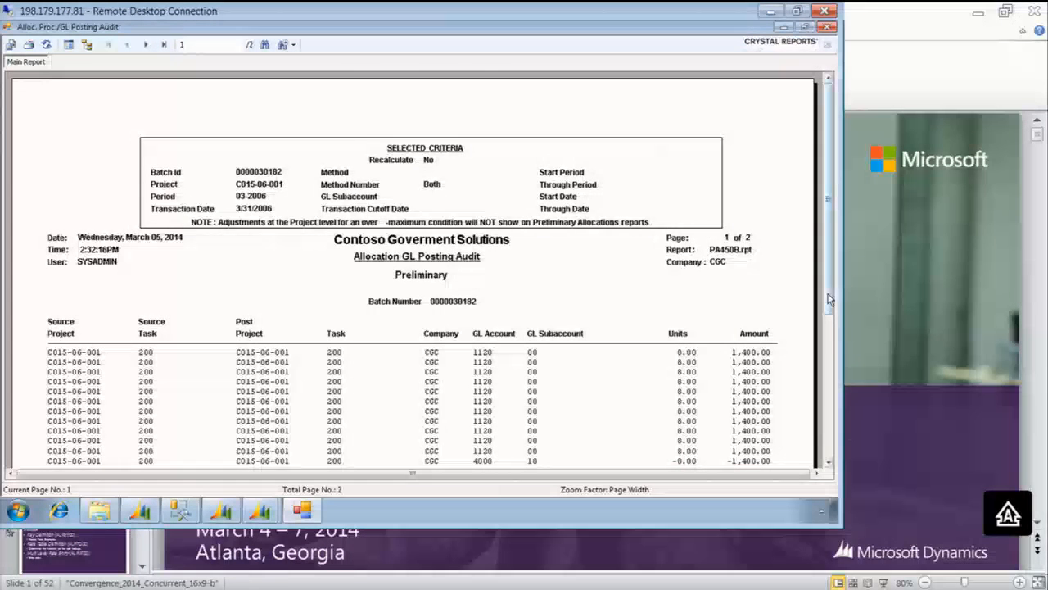
drag(827, 292, 827, 389)
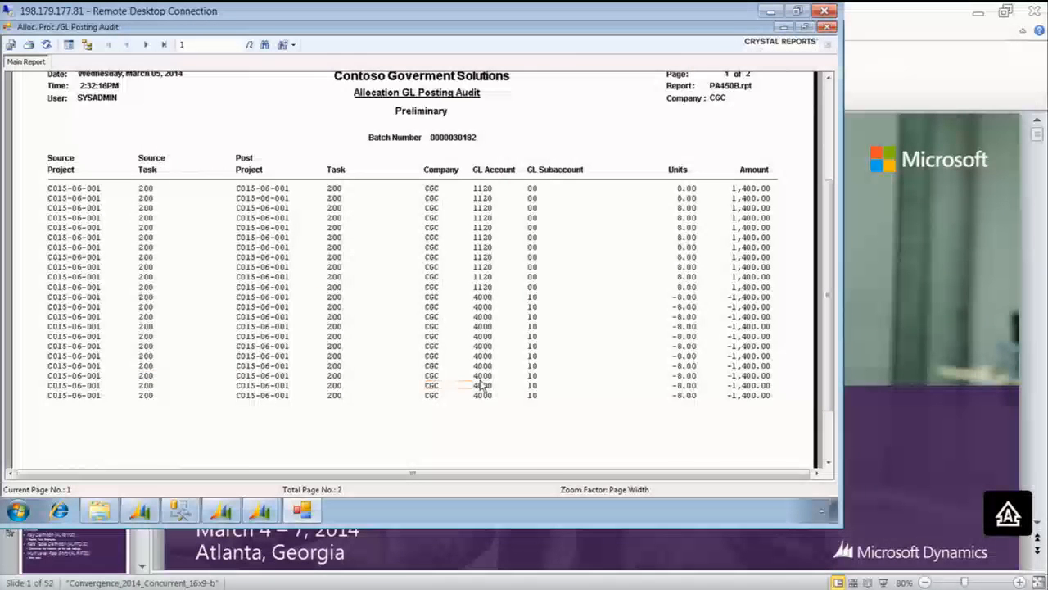
click(745, 368)
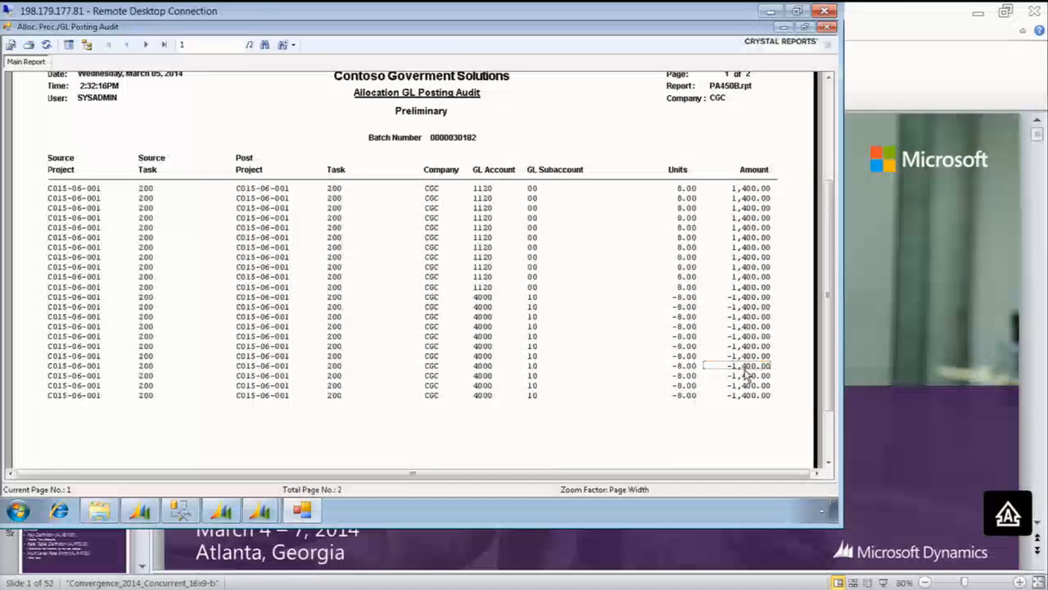
click(829, 27)
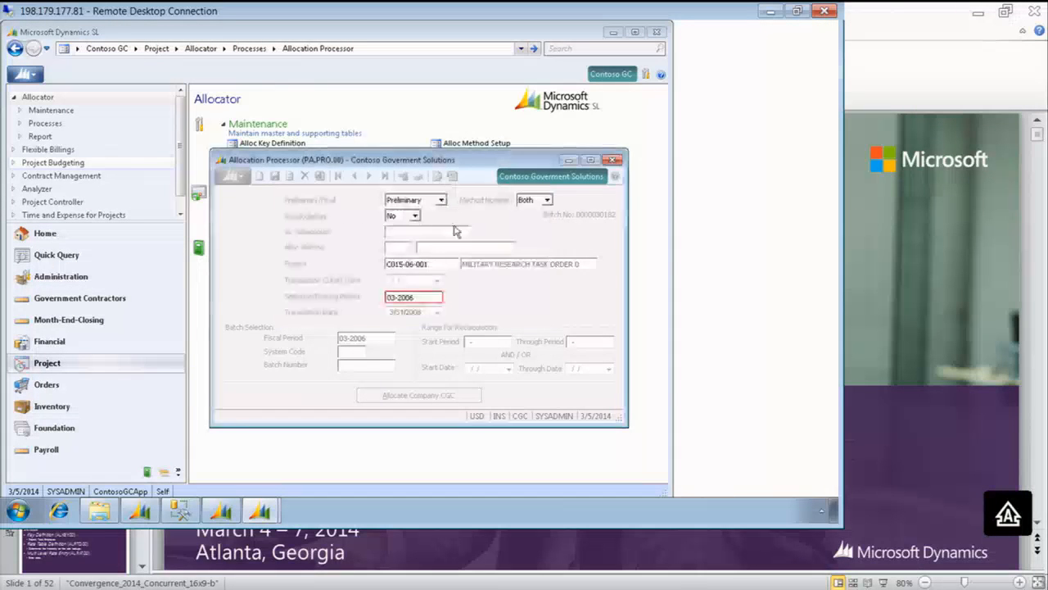
Set Recalculation to Yes and enter 02-2006 as both Start Period and Through Period of the recalculation range
click(421, 301)
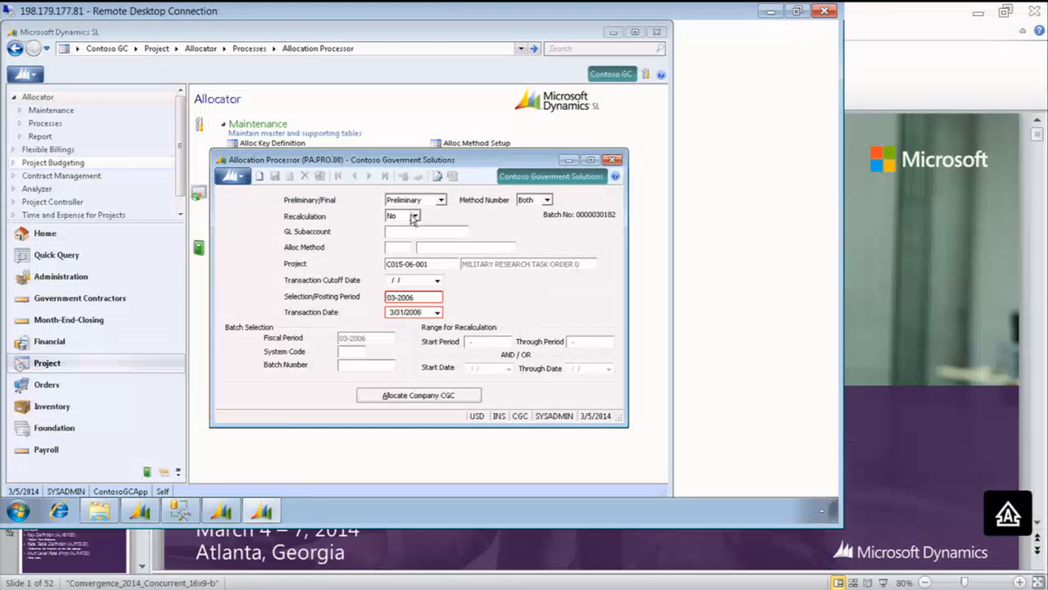
click(415, 217)
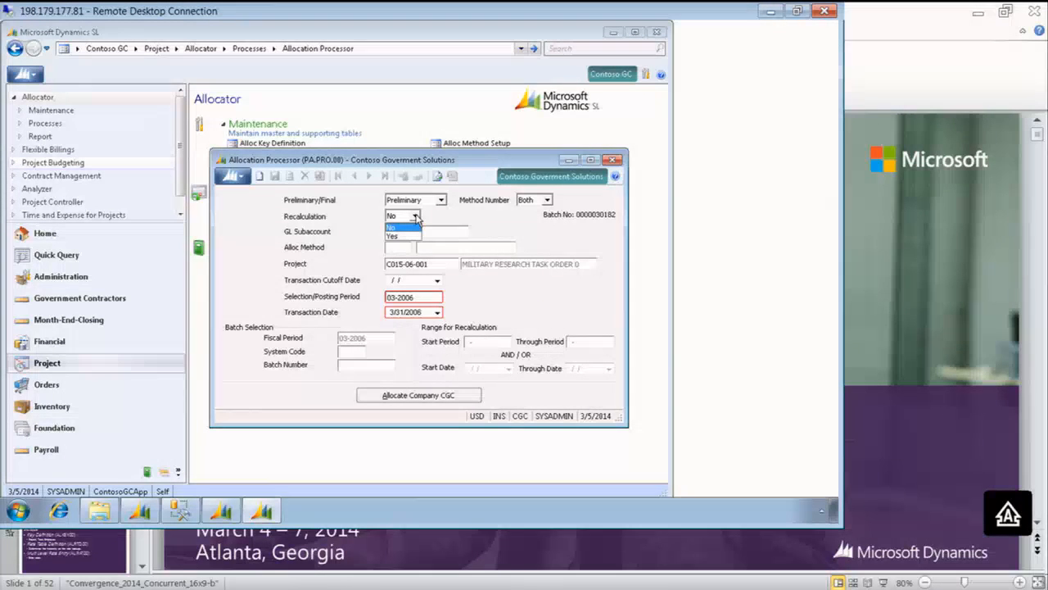
click(399, 237)
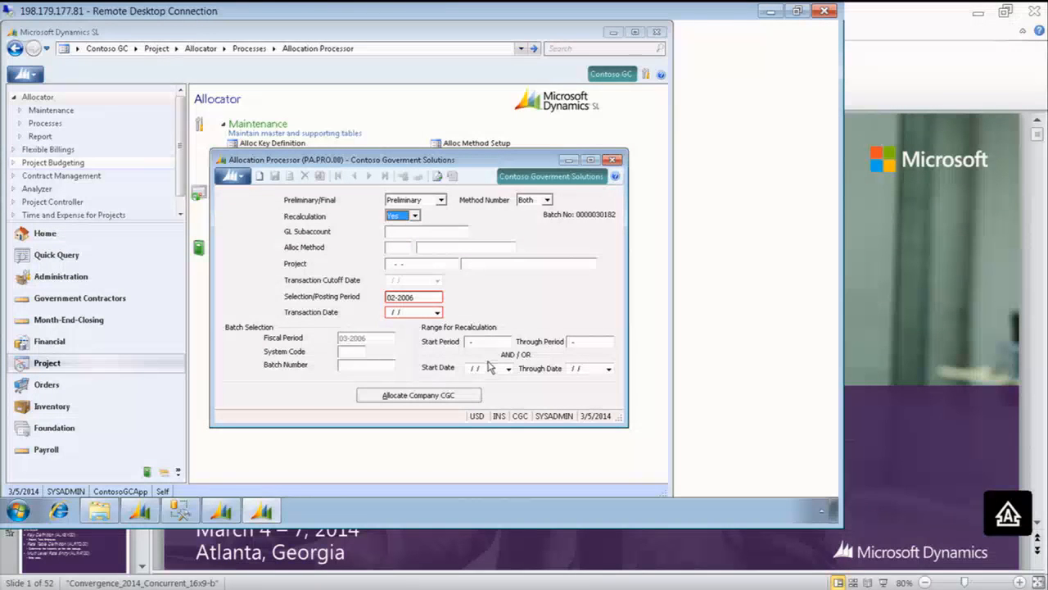
click(483, 342)
text(022006)
key(Tab)
text(02-200)
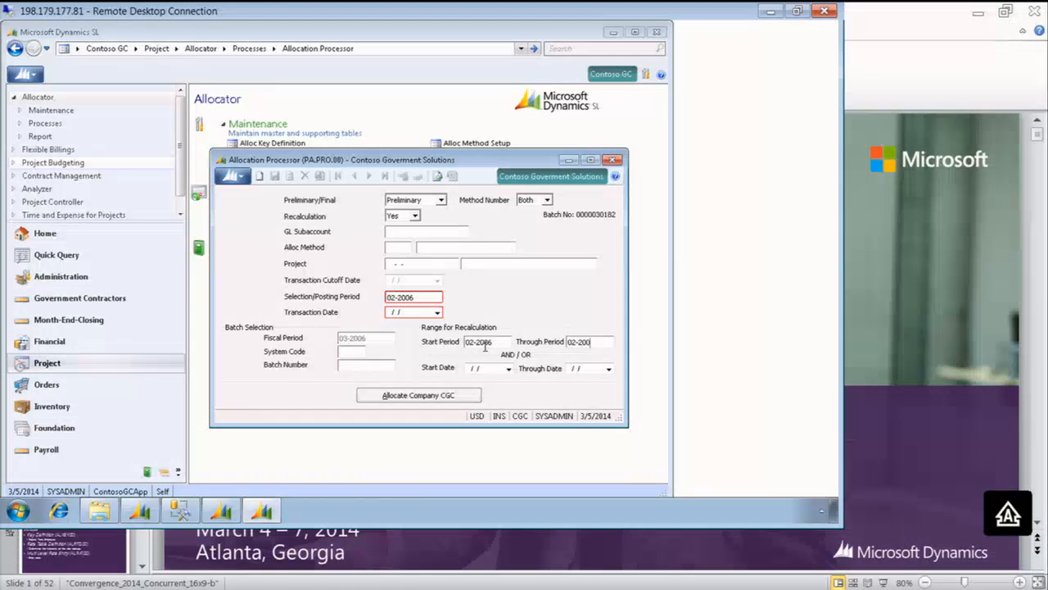
text(6)
key(Tab)
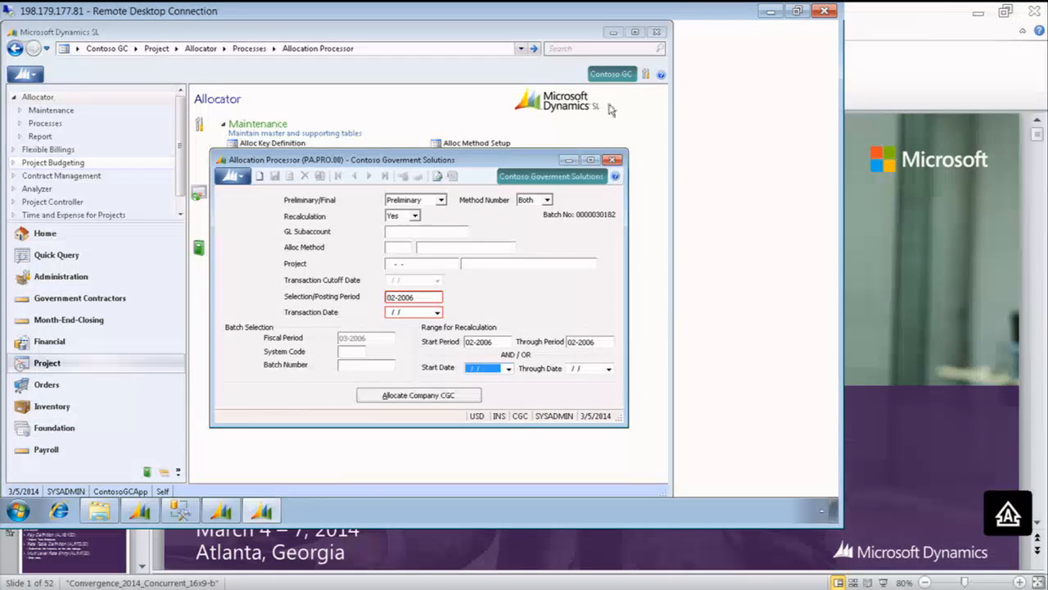
Close the Allocation Processor and run the Indirect Rate Calculator for fiscal period 02-2006, calculating rates and amounts with the report on screen
click(614, 160)
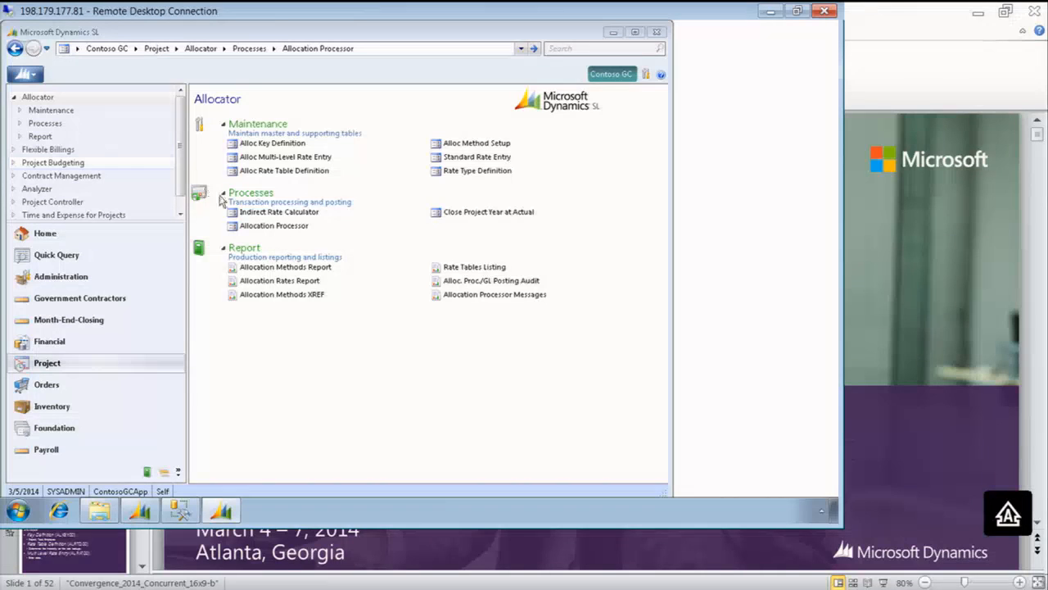
click(276, 213)
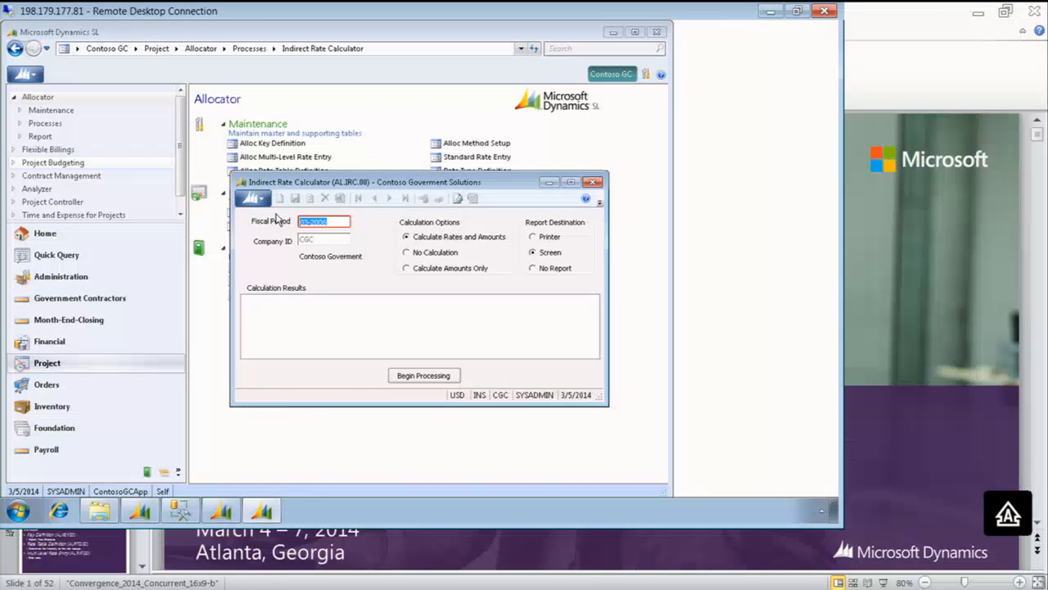
text(02-2006)
click(426, 380)
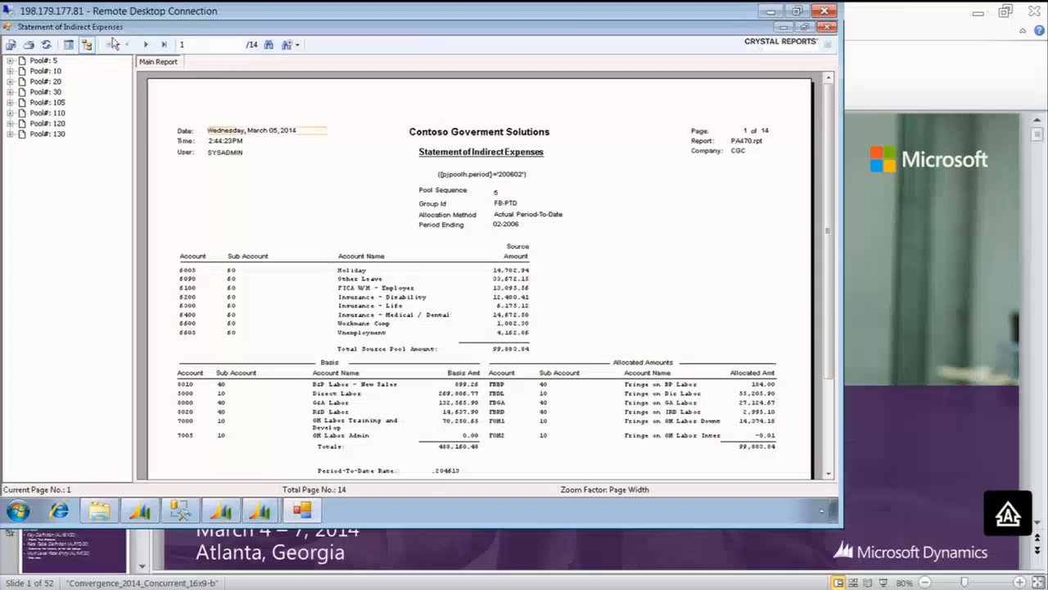
Examine the first page of the Statement of Indirect Expenses without the group tree, covering the FB-PTD pool's source, basis and allocated amounts
click(86, 45)
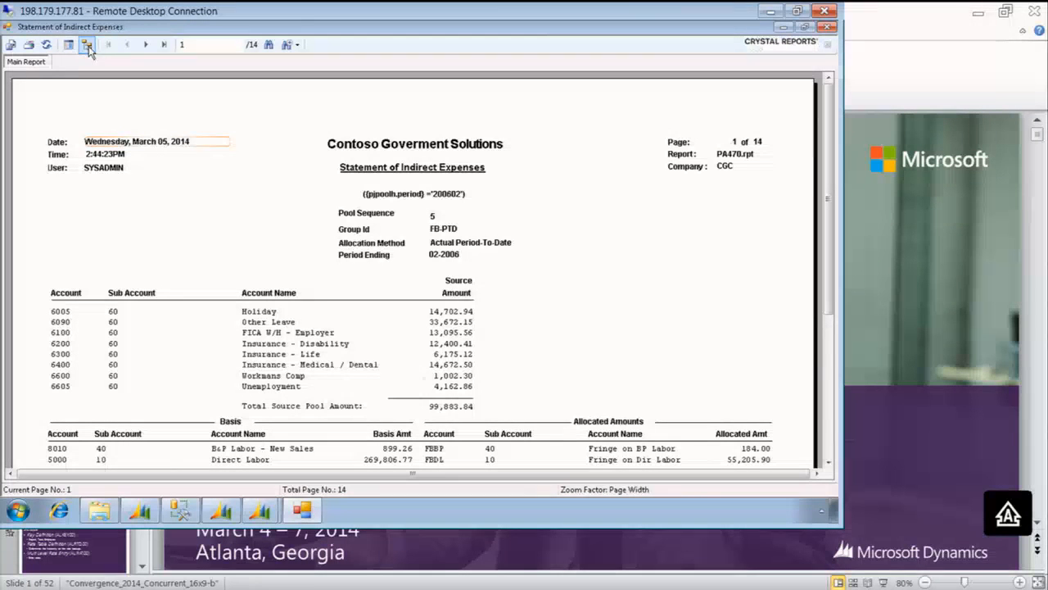
click(283, 87)
drag(826, 209, 826, 356)
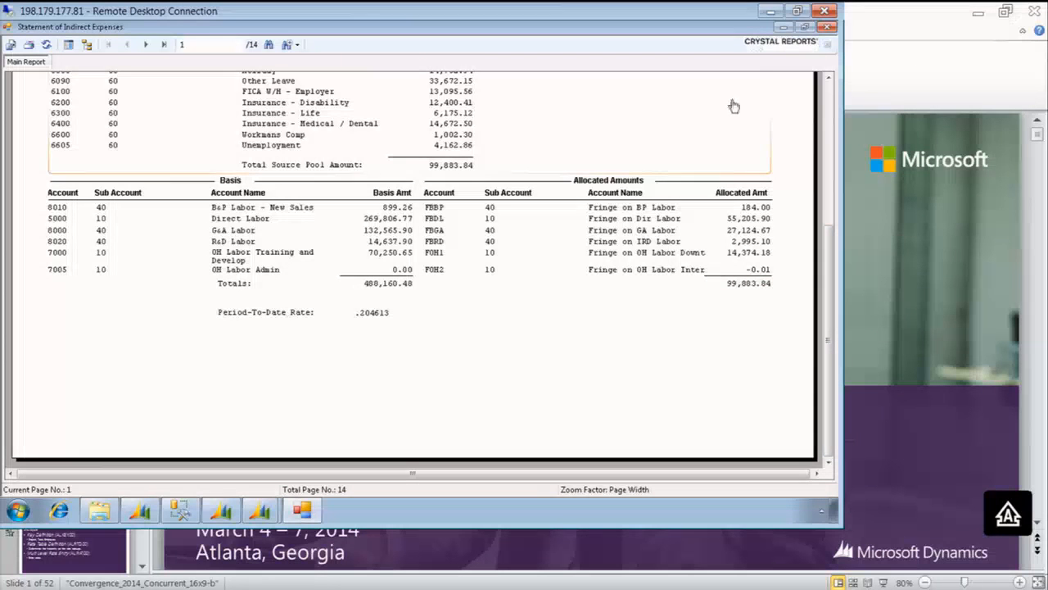
click(828, 105)
Page forward to page 8 of the Statement of Indirect Expenses and examine the year-to-date FB pool's basis, allocated amounts and rate
click(145, 45)
click(145, 45)
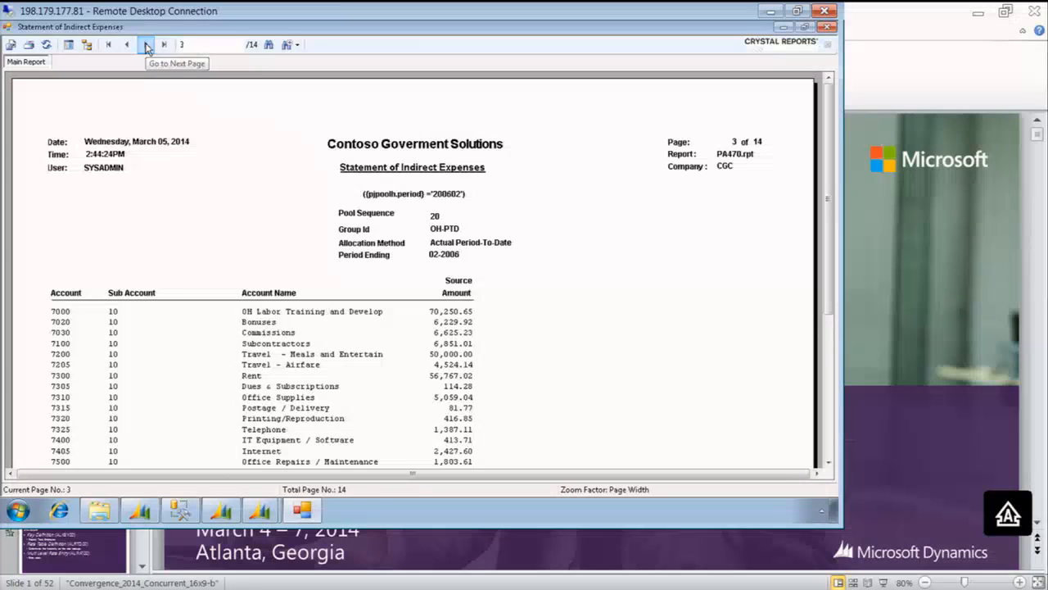
click(146, 45)
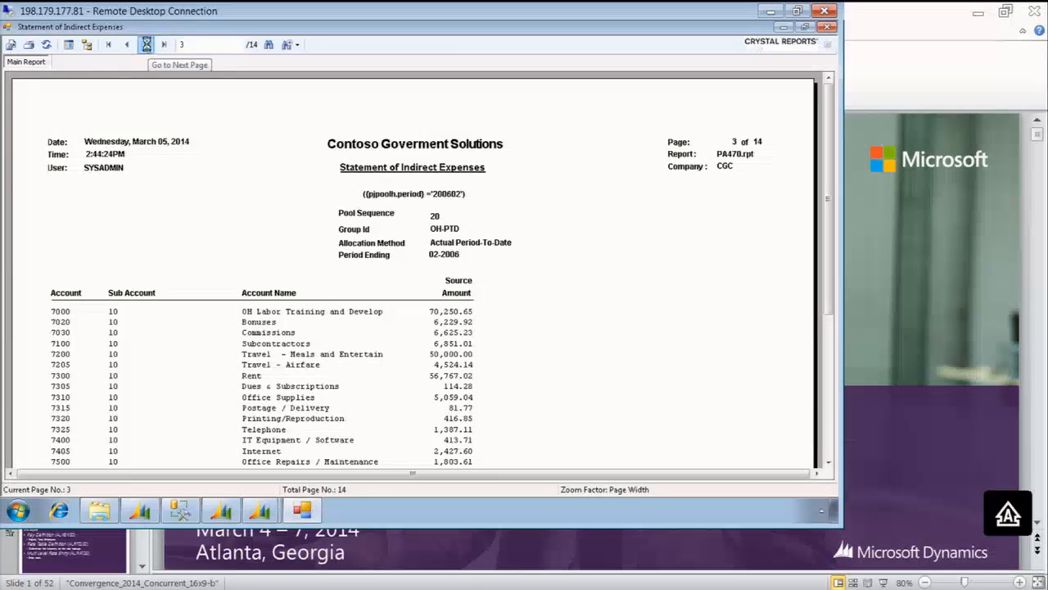
click(147, 45)
click(147, 45)
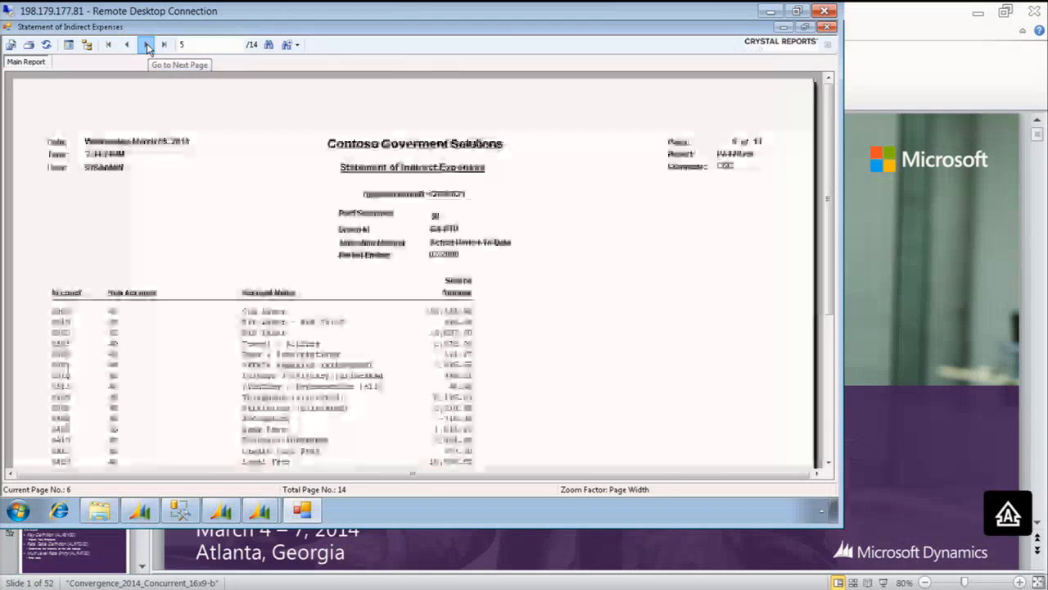
click(147, 46)
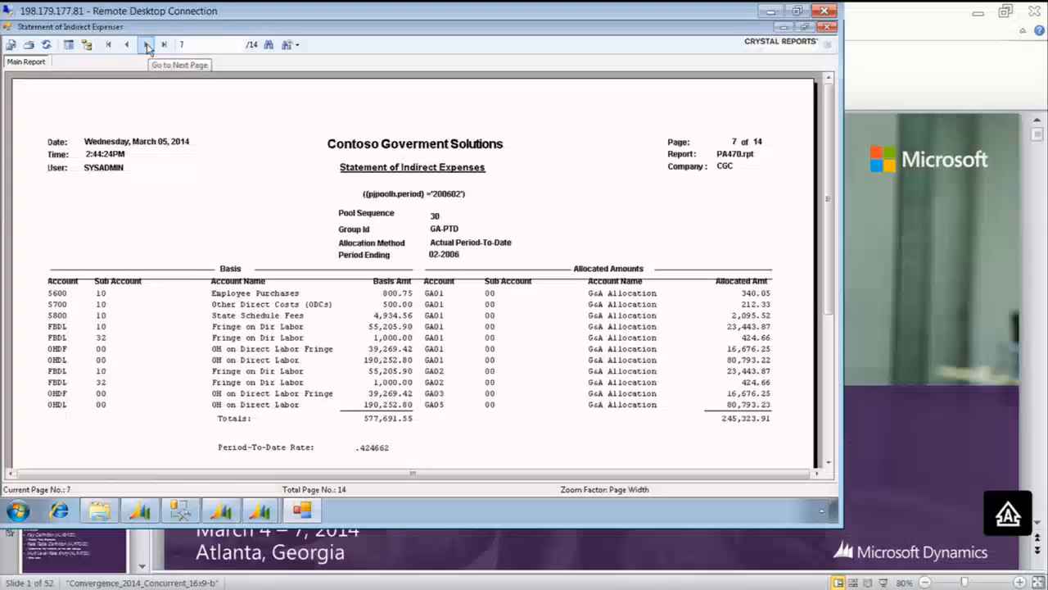
click(147, 45)
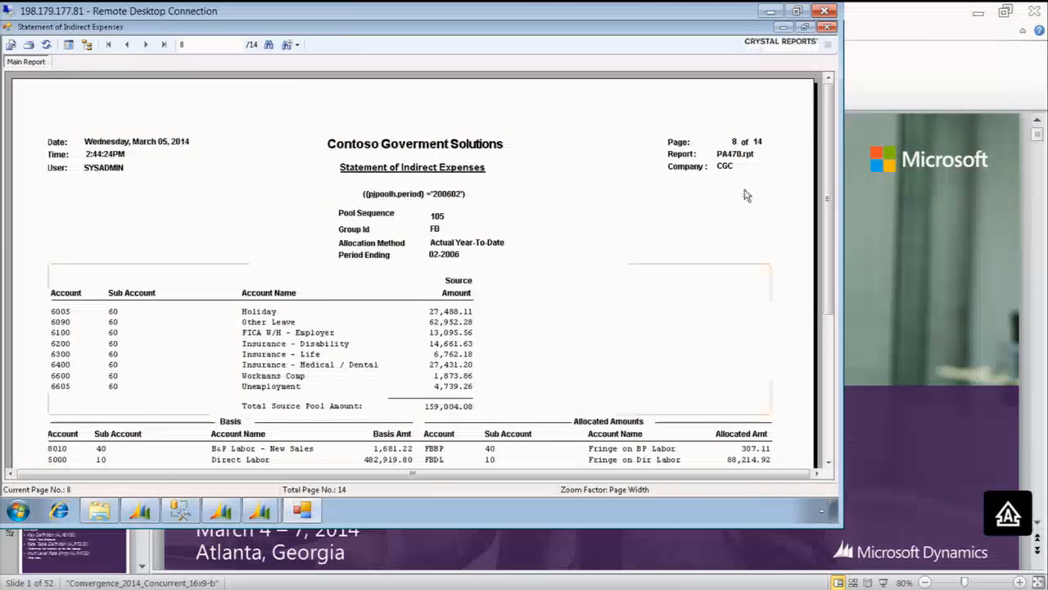
drag(832, 179, 832, 238)
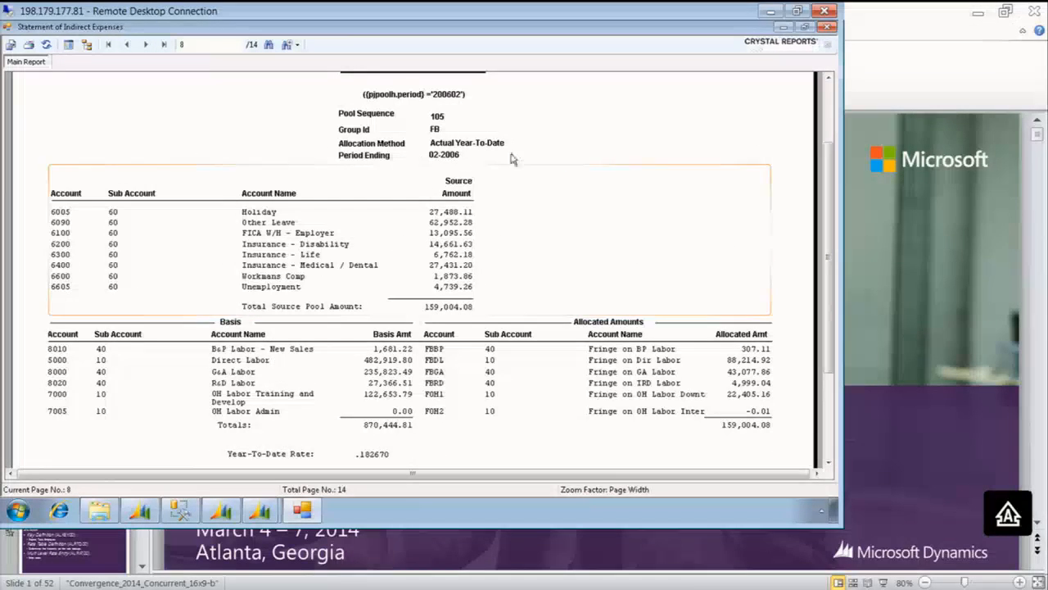
drag(828, 262, 829, 294)
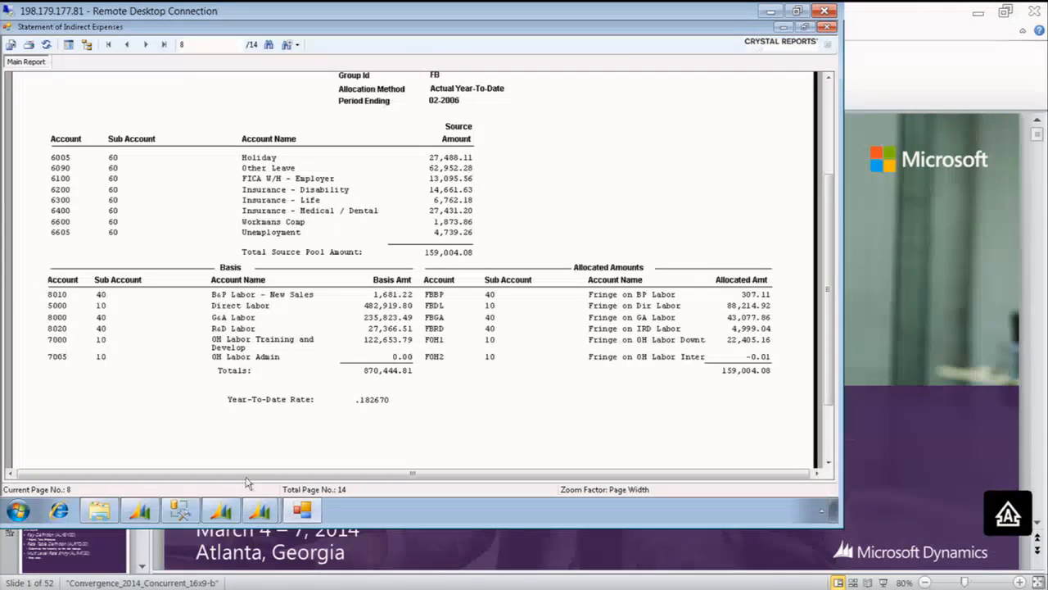
Open Allocation Group Maintenance in the General Ledger module and load allocation group FB-PTD
click(232, 512)
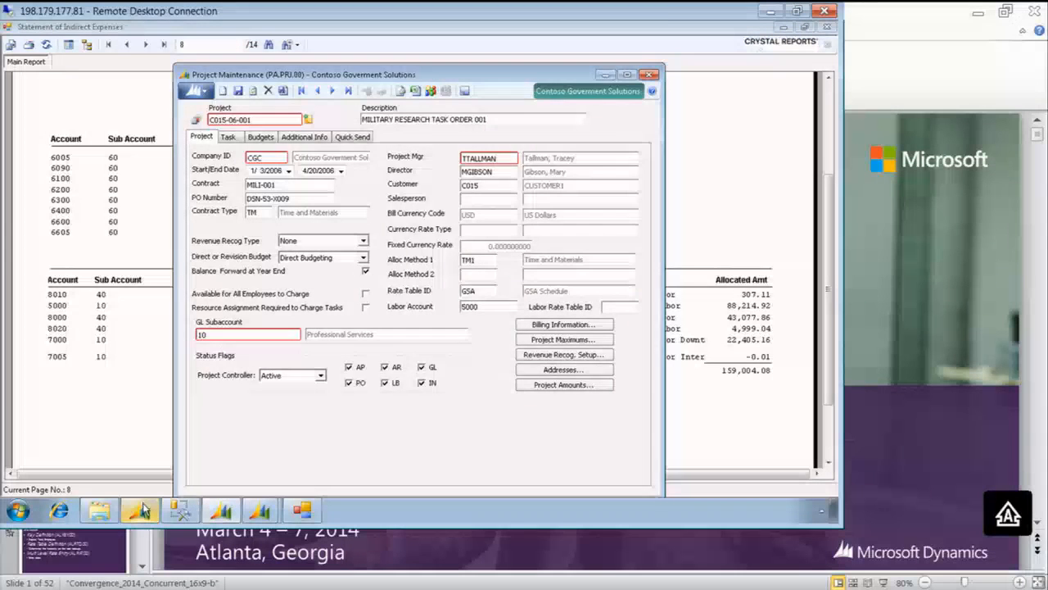
click(140, 511)
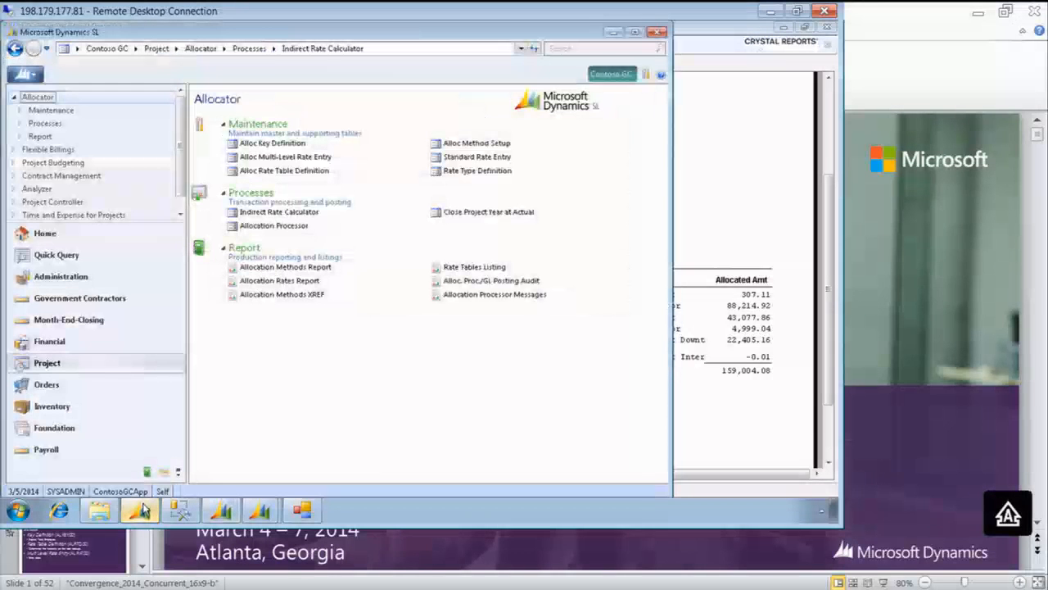
click(49, 340)
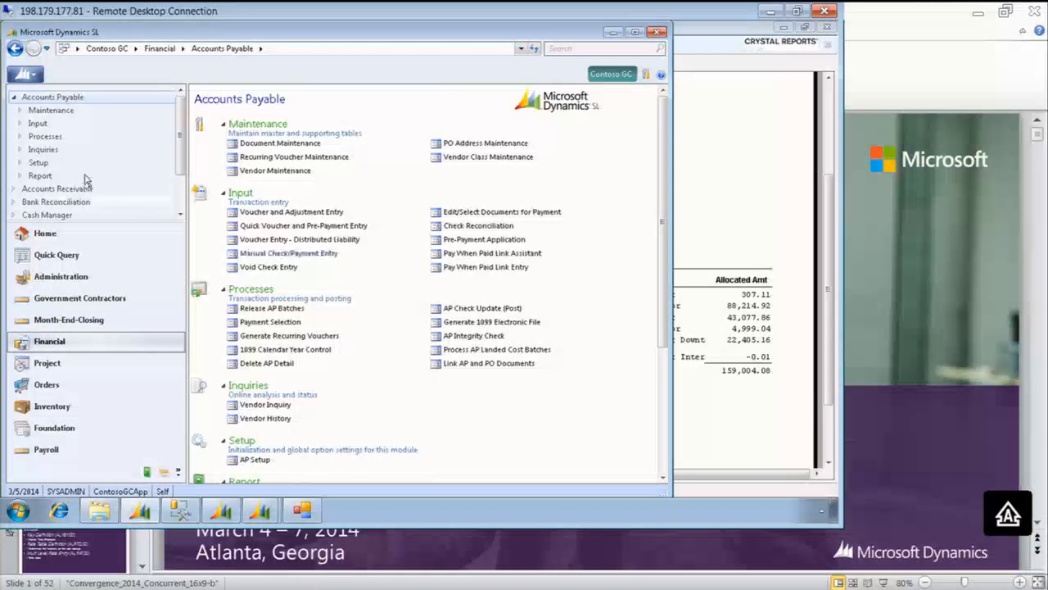
click(14, 97)
click(45, 150)
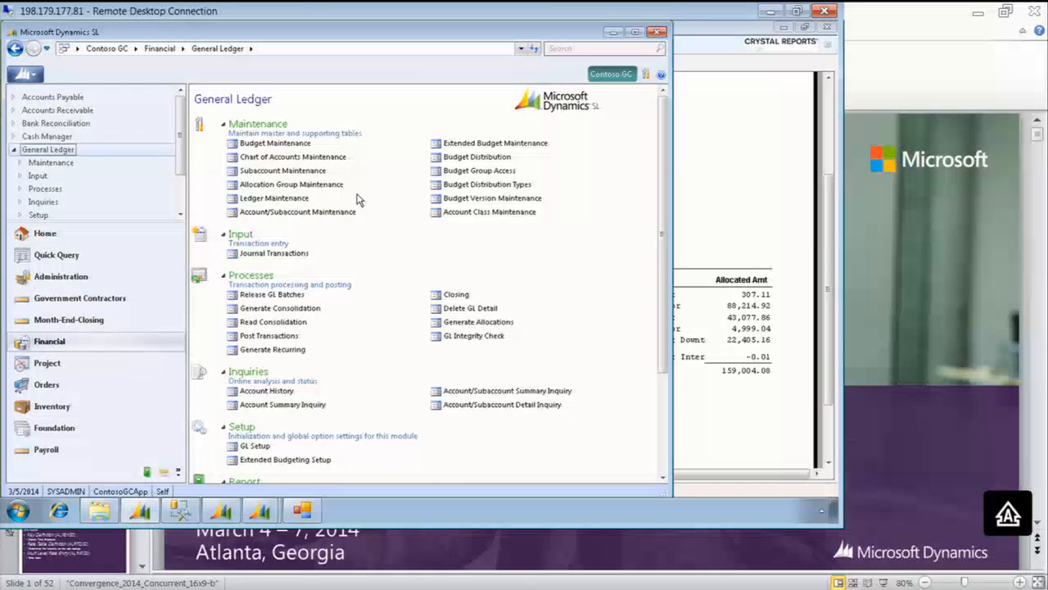
click(323, 185)
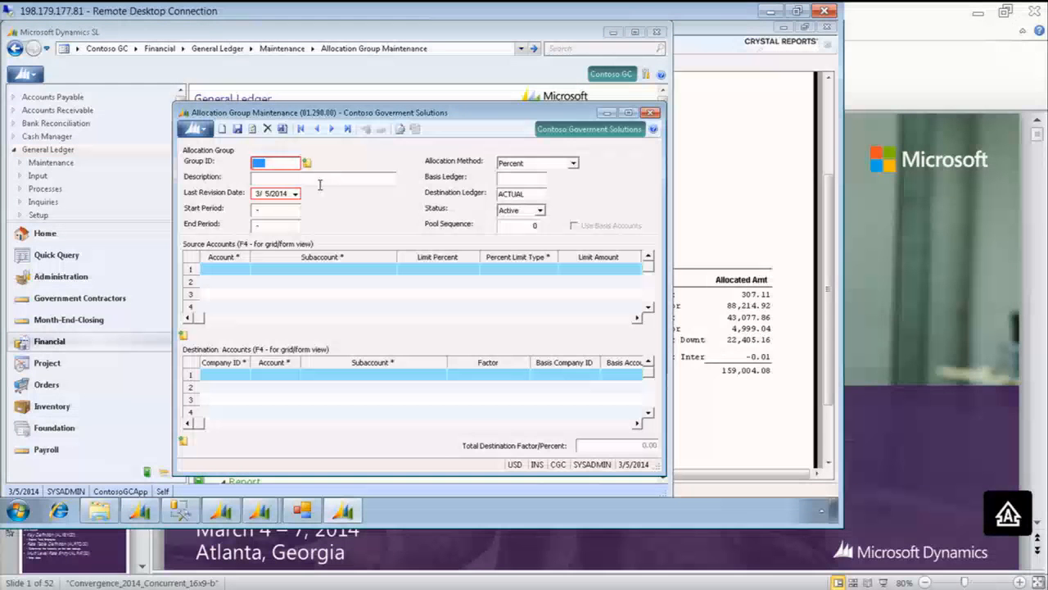
key(F3)
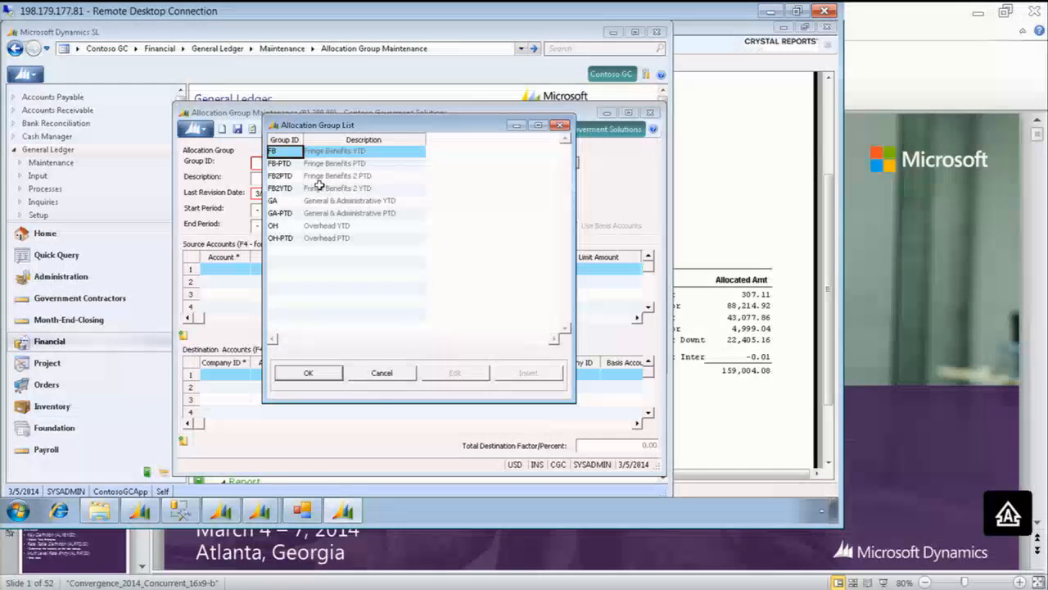
key(Down)
key(Return)
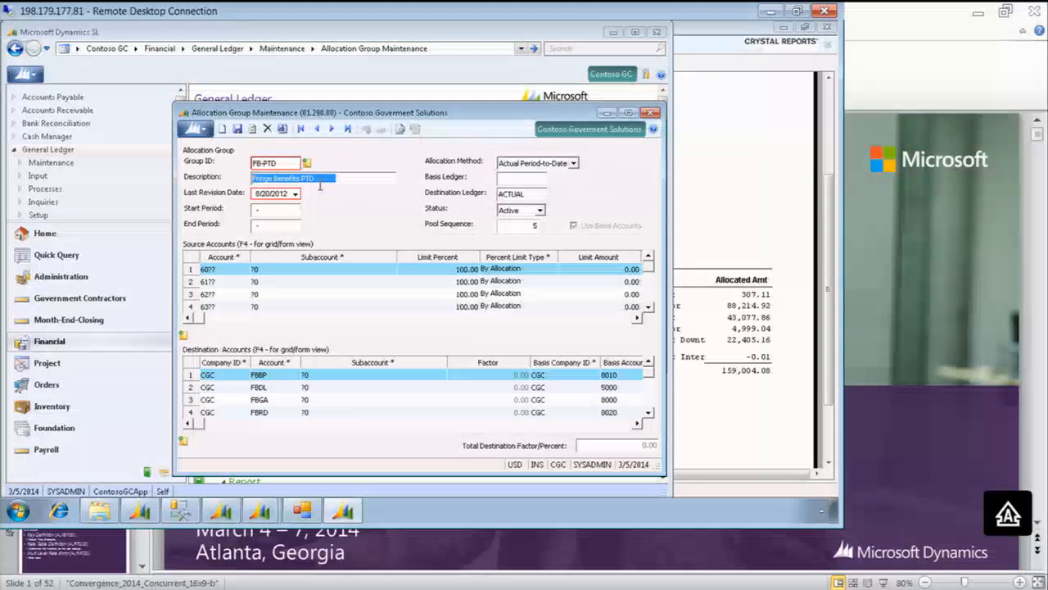
Enlarge the allocation group window and examine FB-PTD's destination and basis accounts, looking up basis account 8010 in the master account list
click(628, 112)
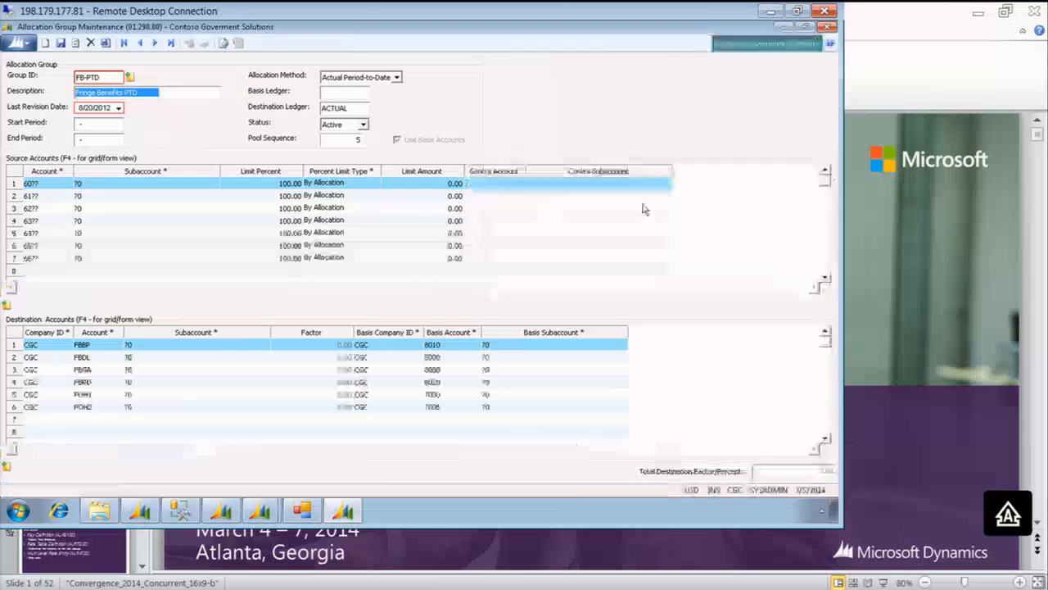
click(451, 345)
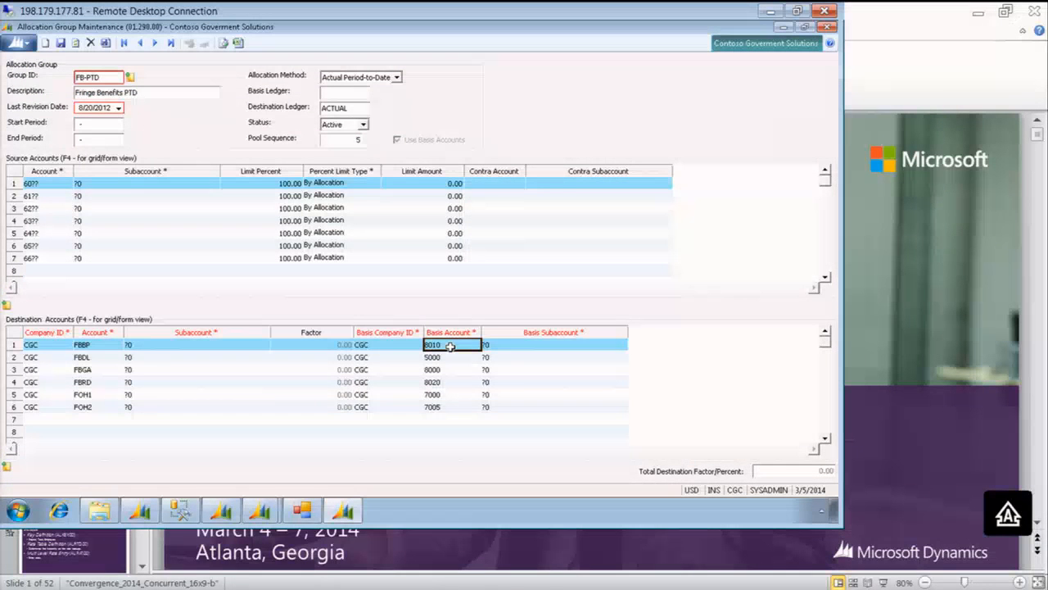
double_click(450, 345)
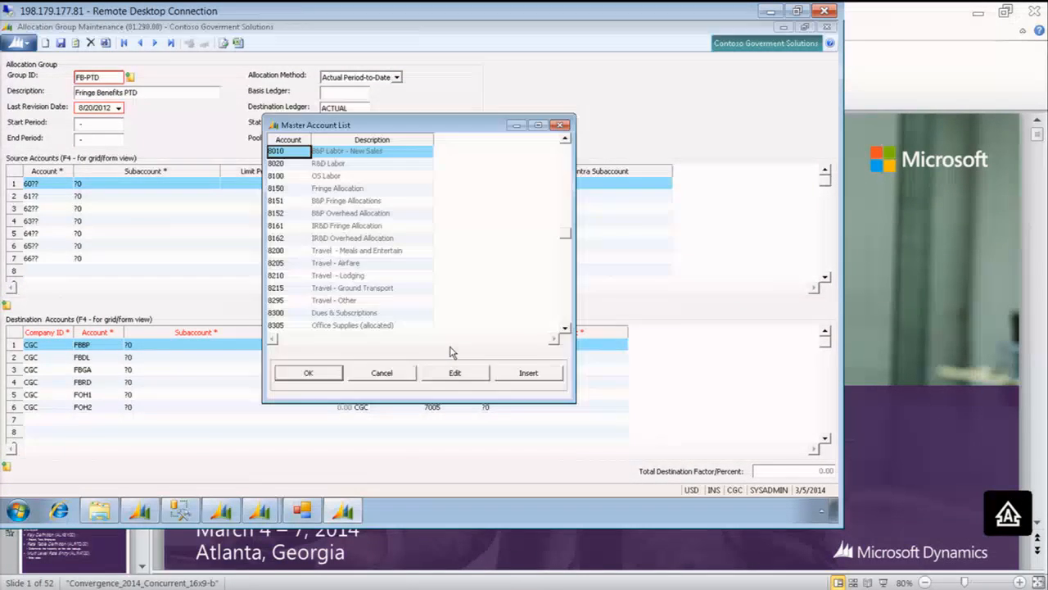
key(Return)
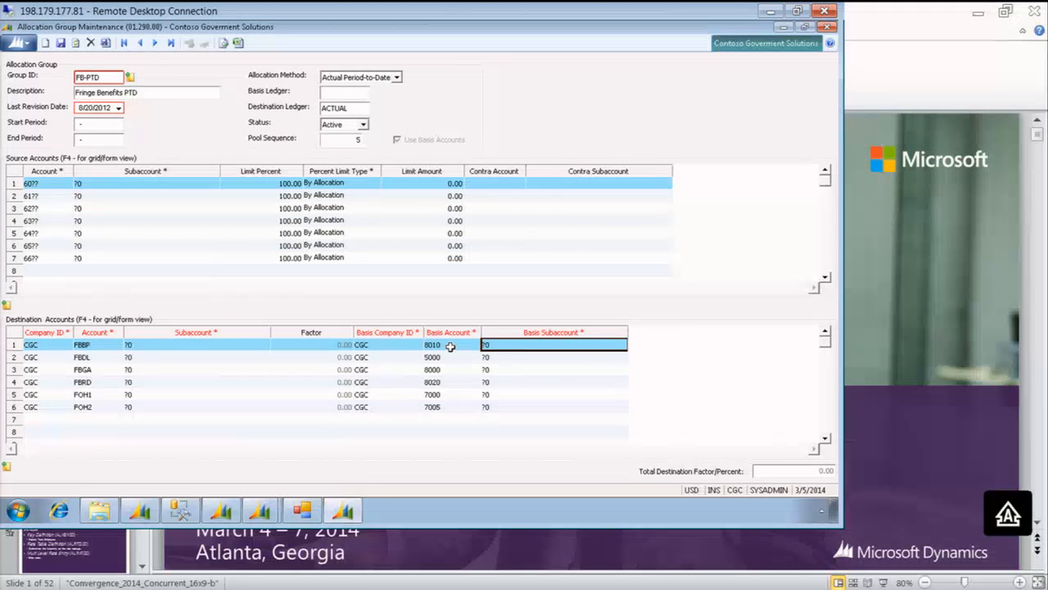
key(Down)
key(Left)
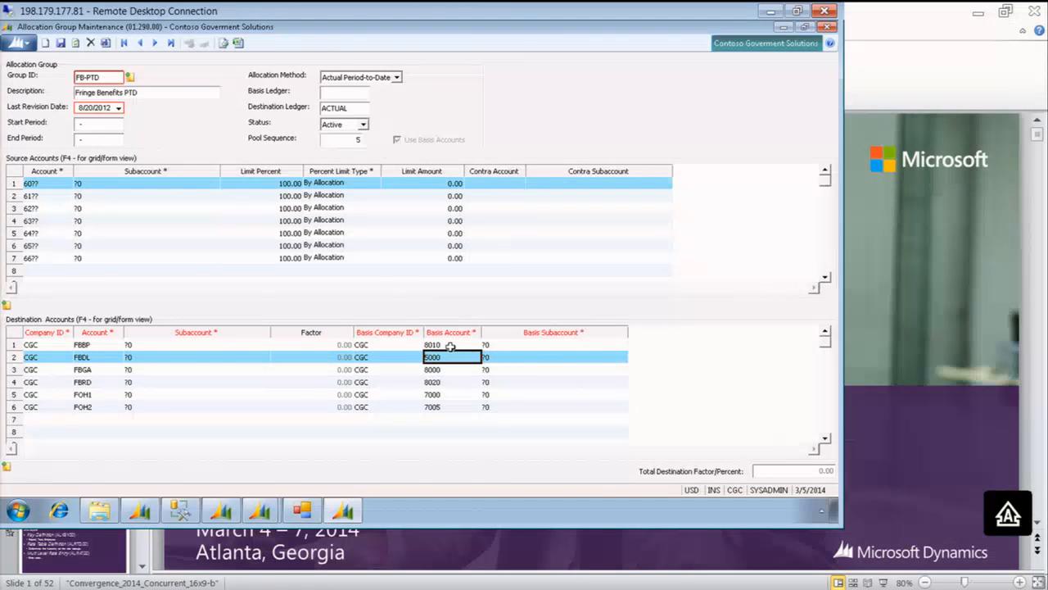
key(Left)
key(Left)
key(Left)
key(Left)
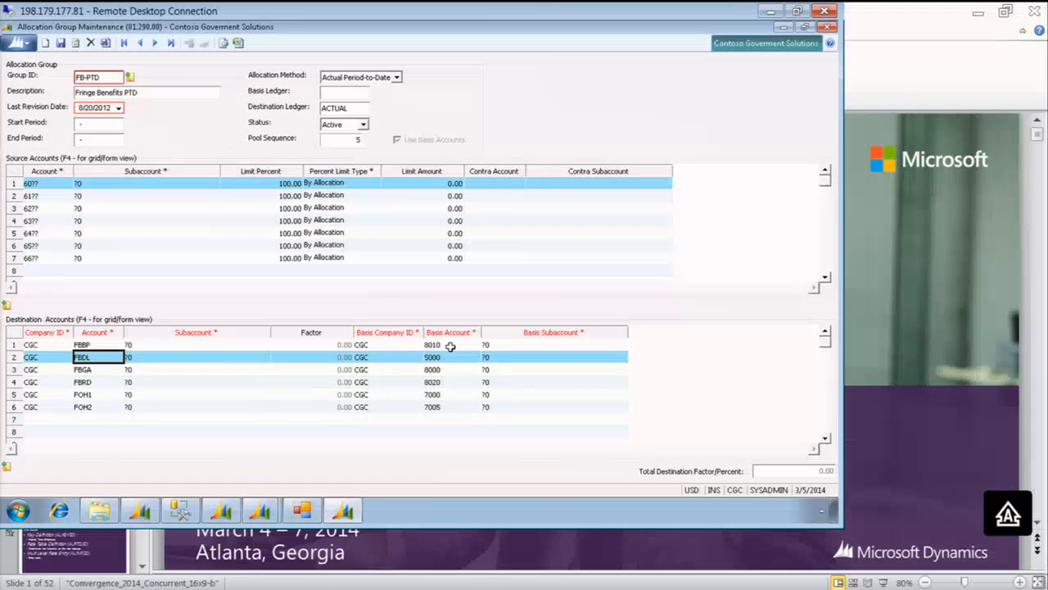
Load the year-to-date overhead allocation group OH from the allocation group list
click(98, 73)
key(F3)
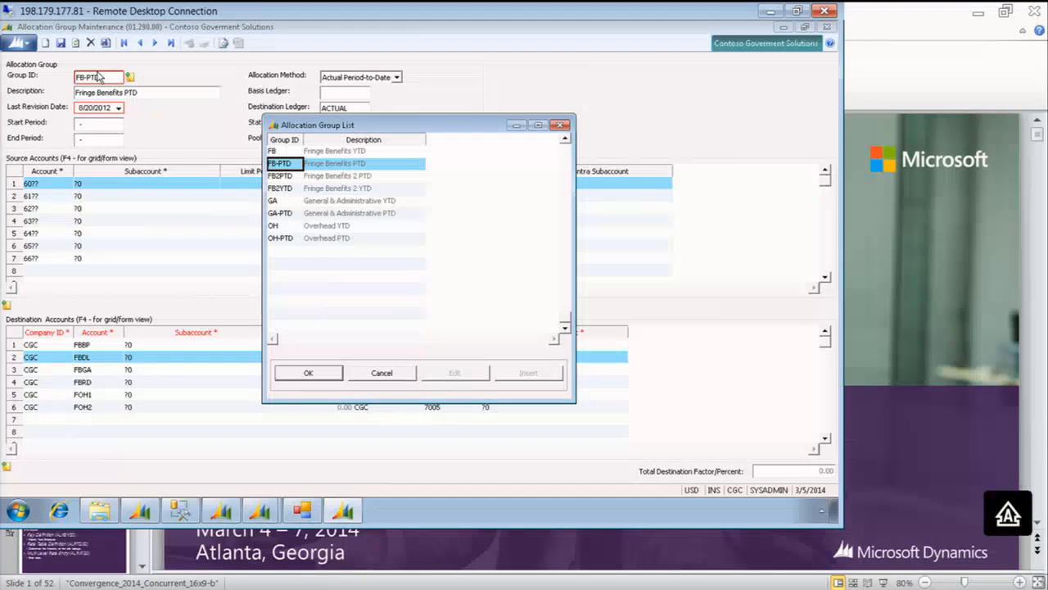
key(Down)
key(Down)
key(Down)
key(Down)
key(Down)
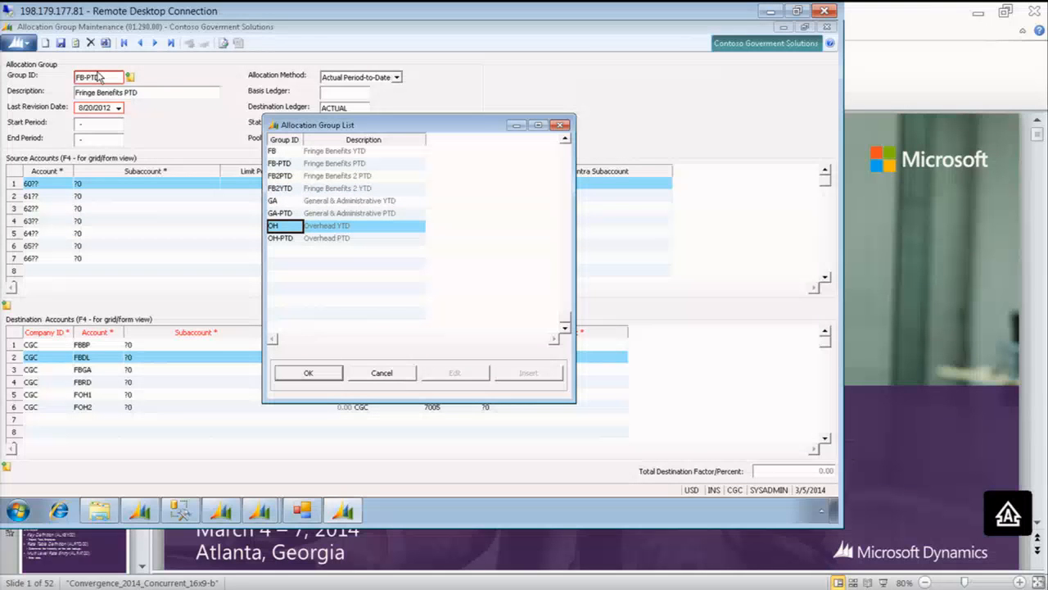
key(Return)
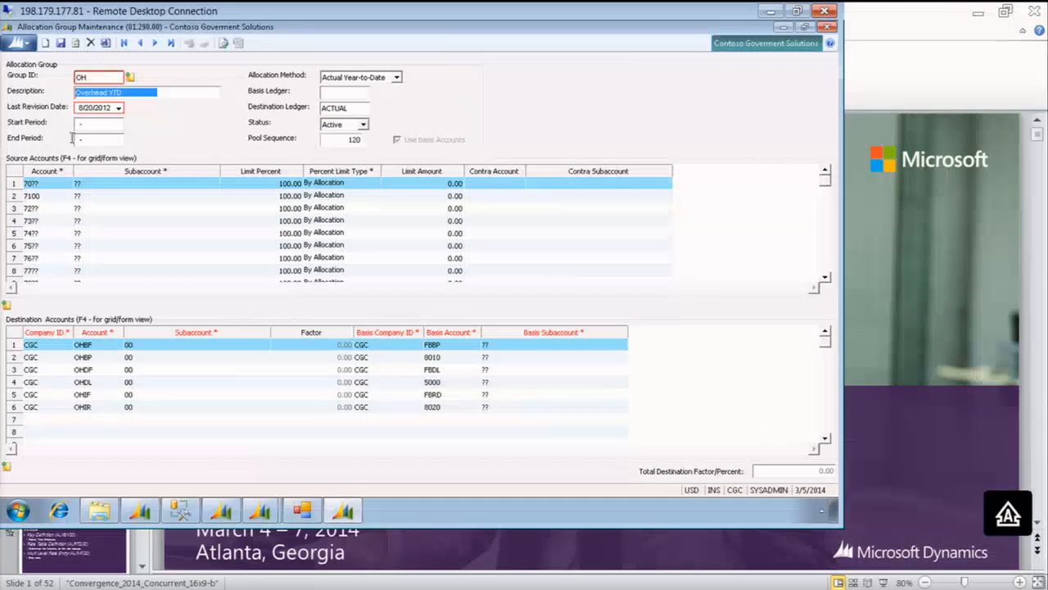
Examine the OH group's source accounts down to FOH1 and FOH2, and check its pool sequence
click(55, 199)
key(Down)
key(Down)
key(Down)
key(Down)
key(Down)
key(Down)
key(Down)
key(Down)
key(Down)
key(Down)
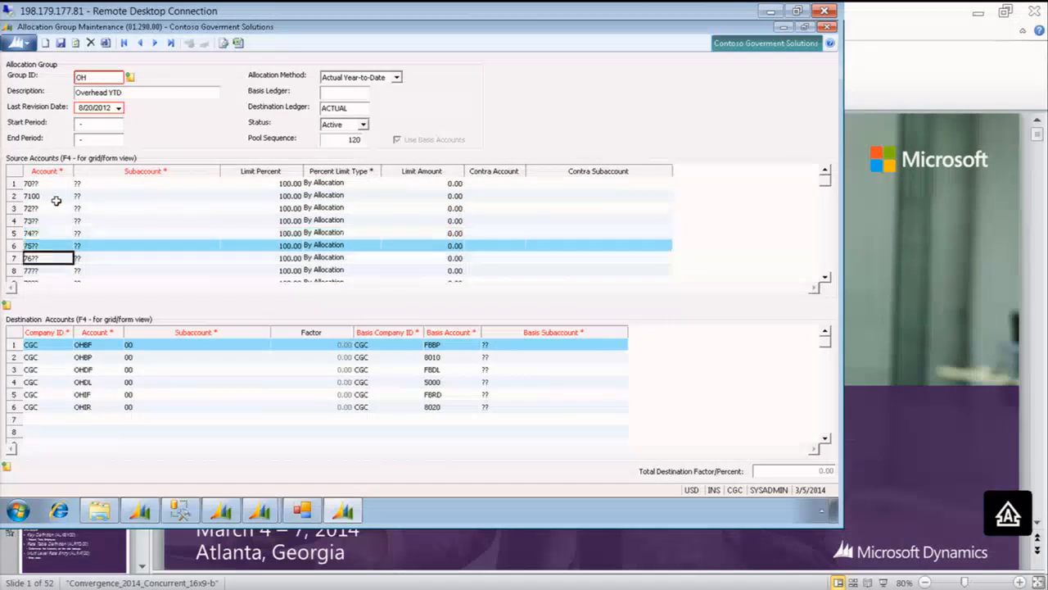
key(Up)
key(Up)
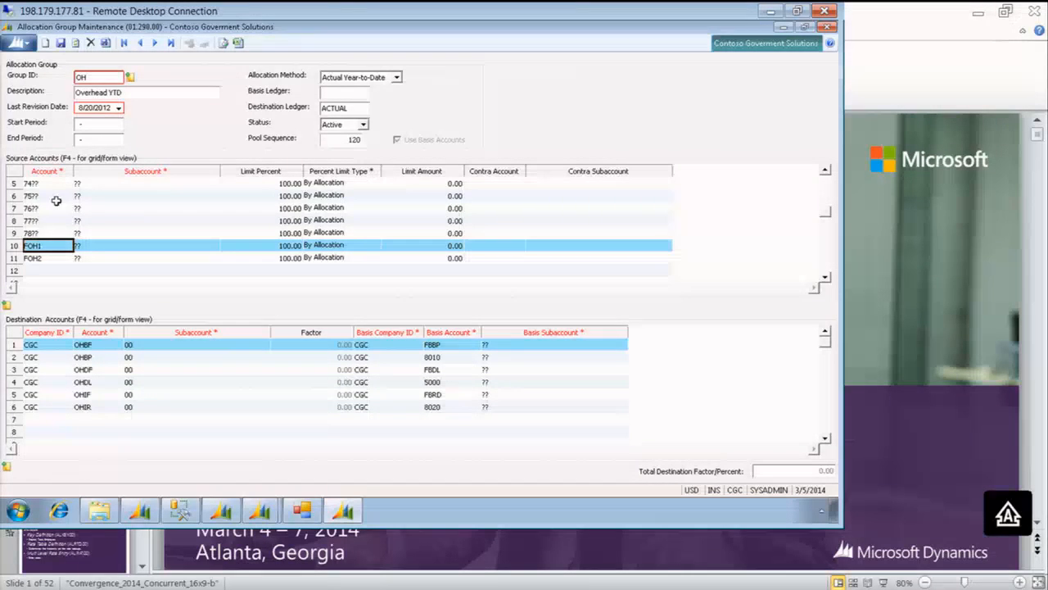
click(350, 141)
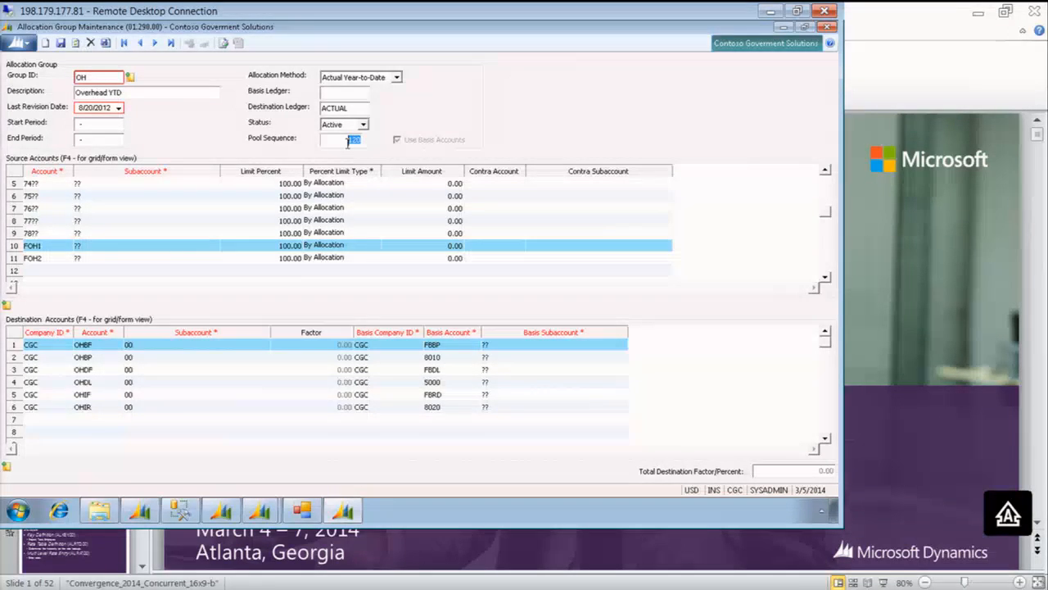
Close the allocation group, indirect expenses report and Indirect Rate Calculator windows, and return to the Project module's Allocator page
click(829, 27)
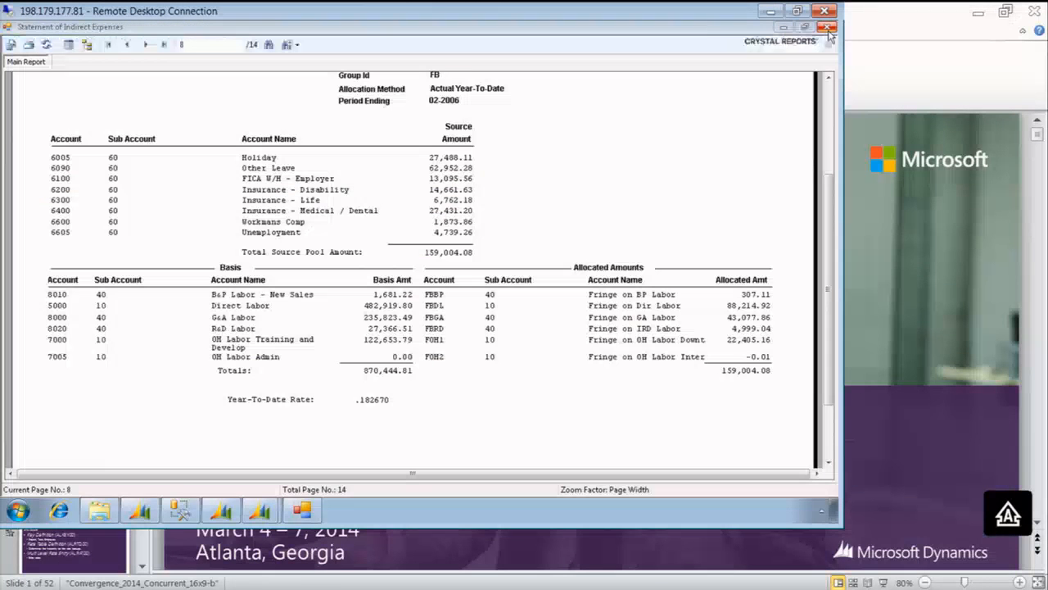
click(828, 28)
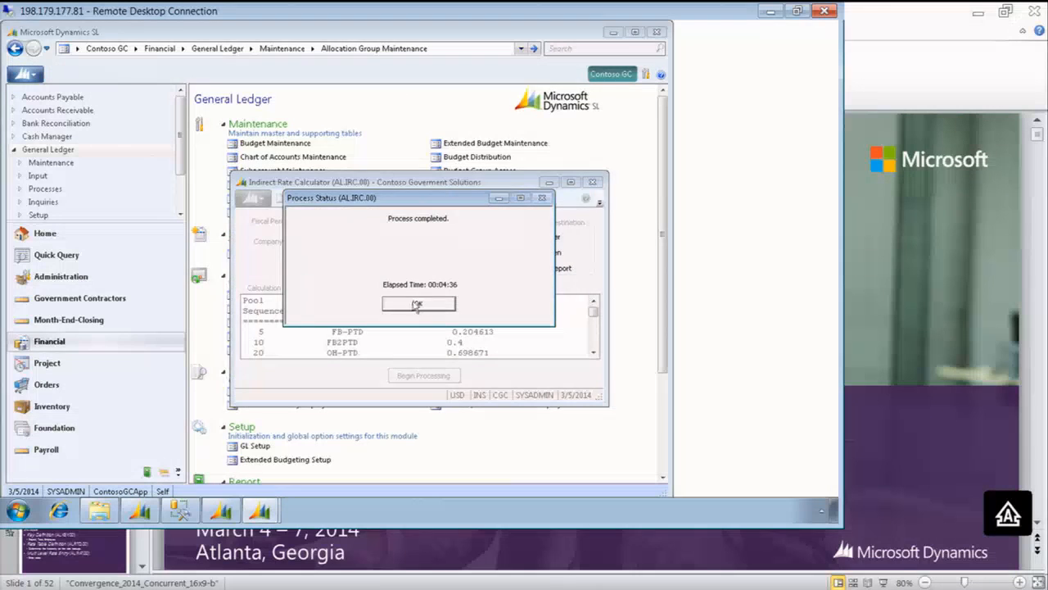
click(417, 304)
click(593, 182)
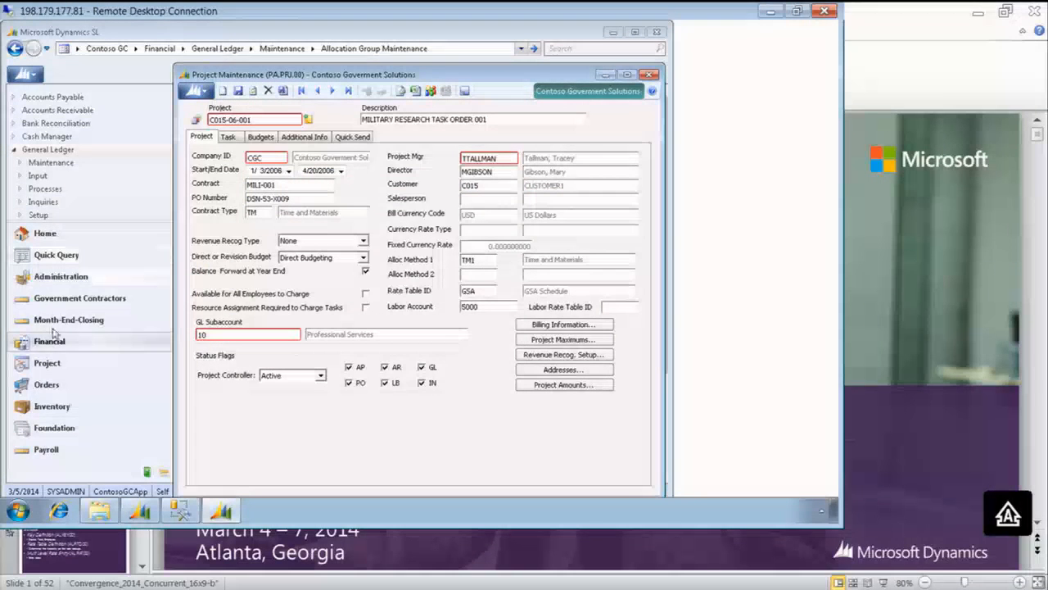
click(54, 365)
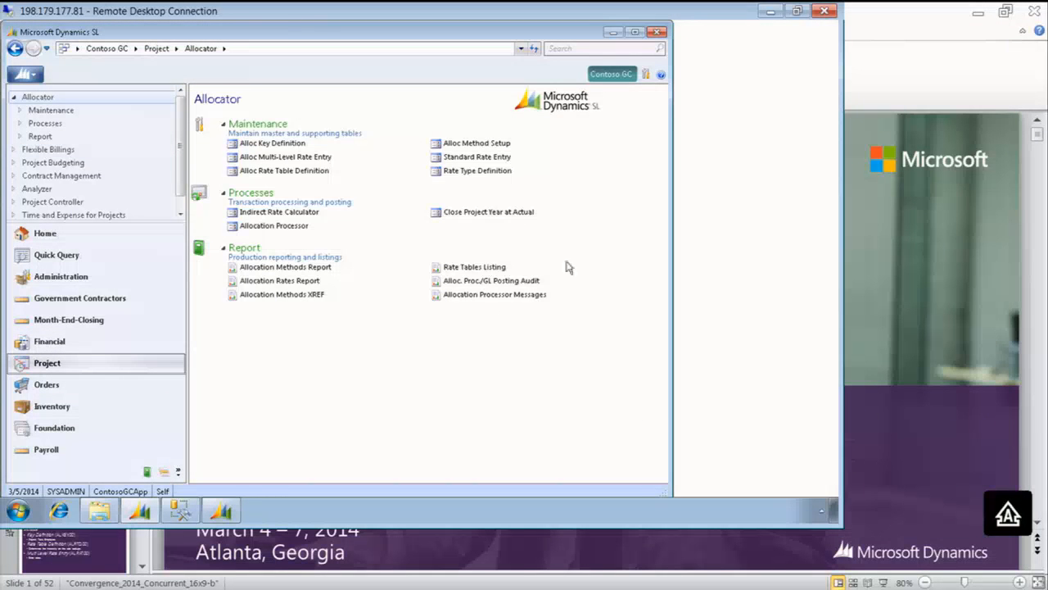
Open the Job Summary Report from the Project Controller's Government Contractor Reports
click(69, 203)
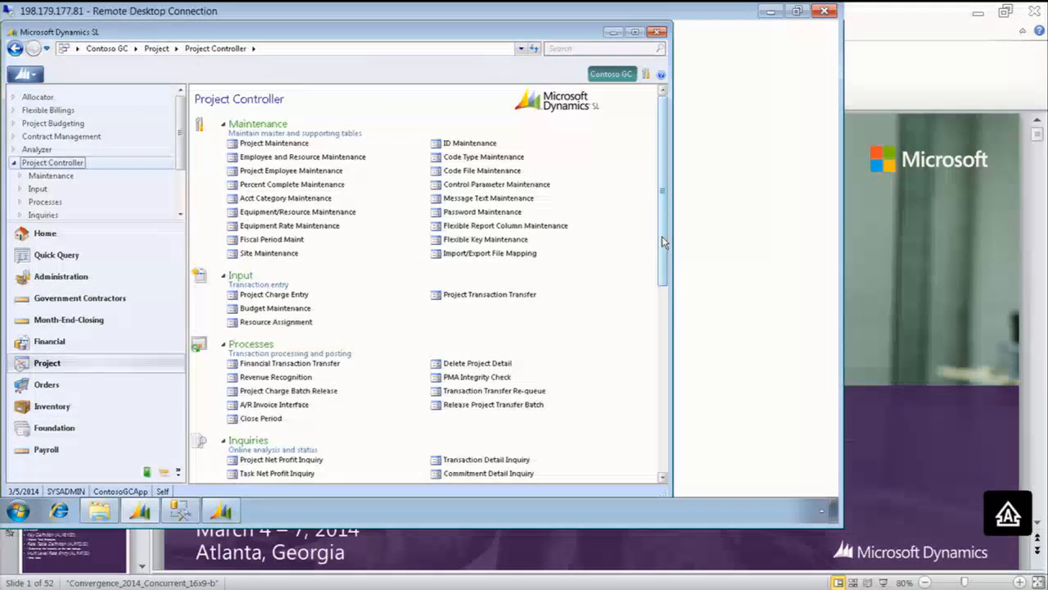
drag(664, 242, 663, 383)
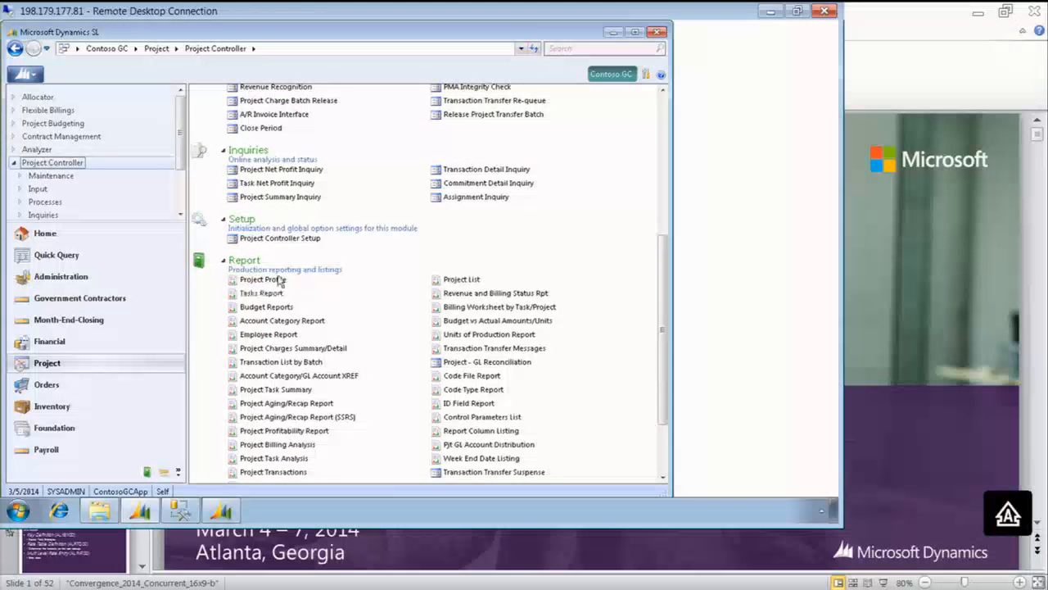
drag(666, 298, 655, 405)
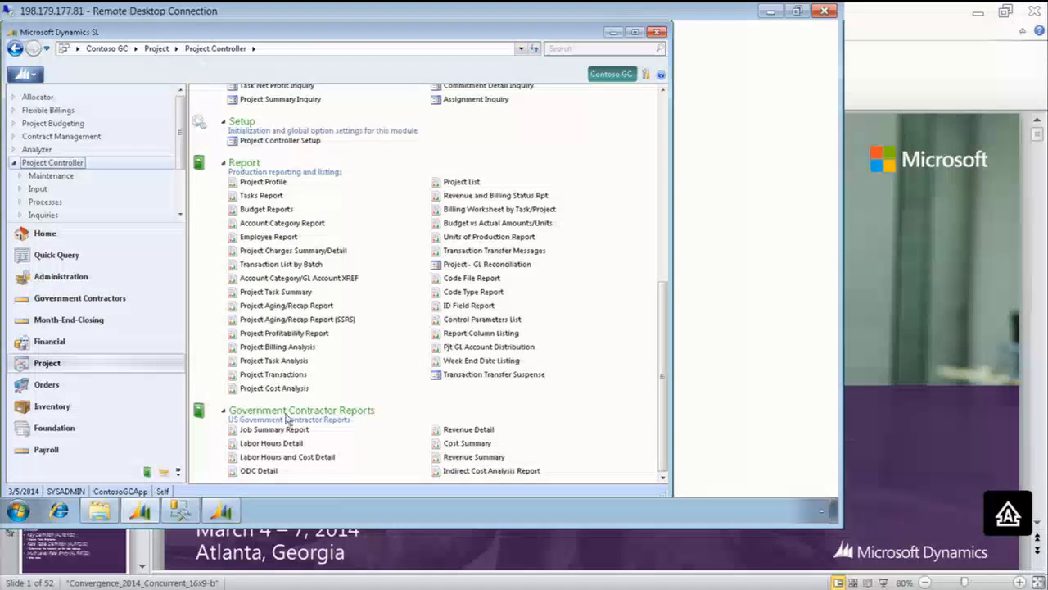
click(259, 431)
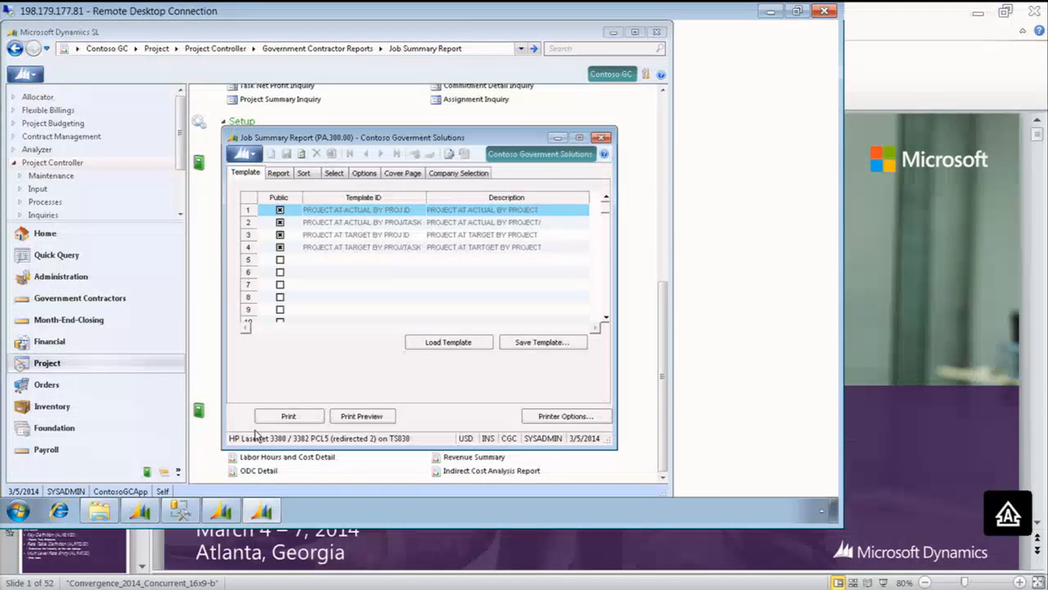
Preview the Job Summary Report in the Project at YTD Actual format and, with the group tree hidden, examine the first project's indirect cost lines
click(280, 175)
click(556, 199)
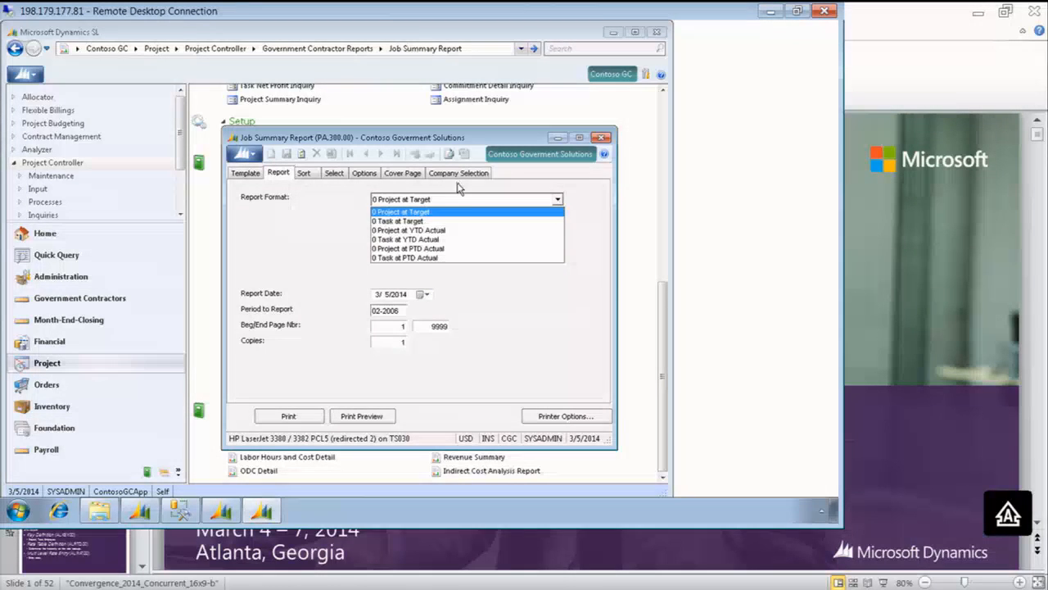
click(422, 231)
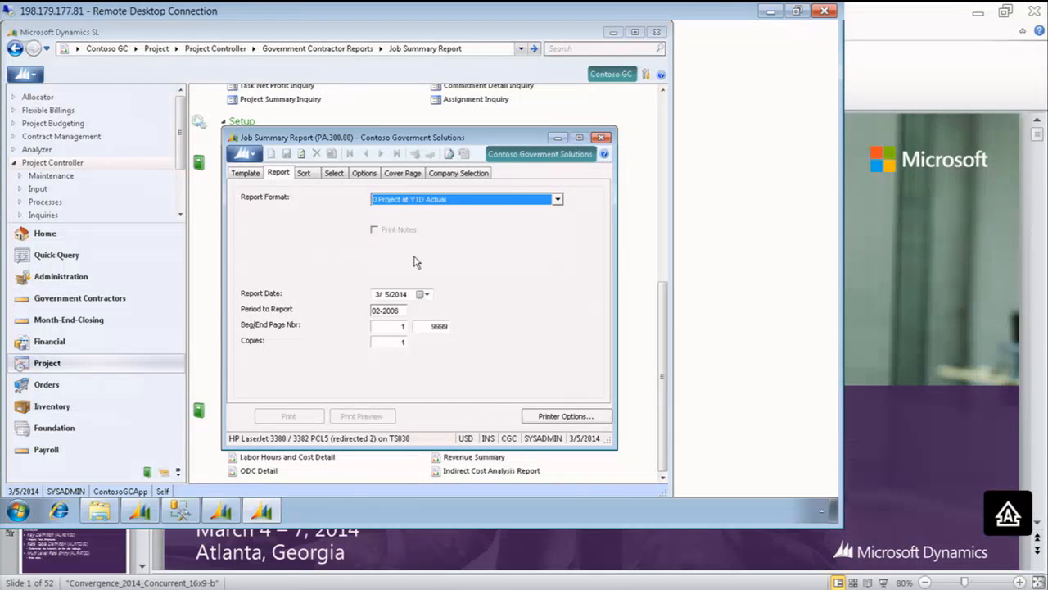
click(356, 420)
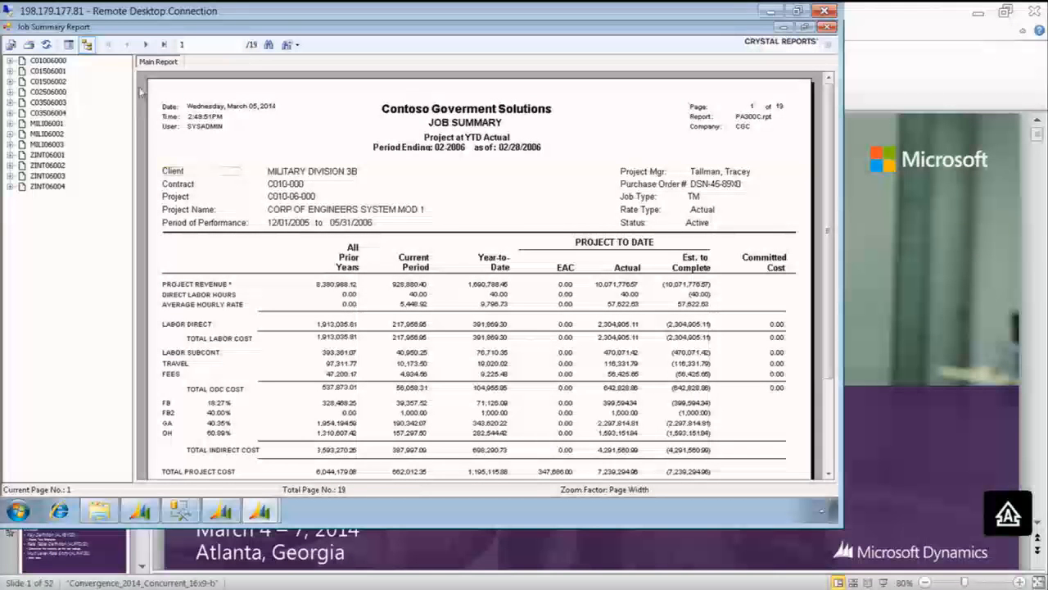
click(86, 45)
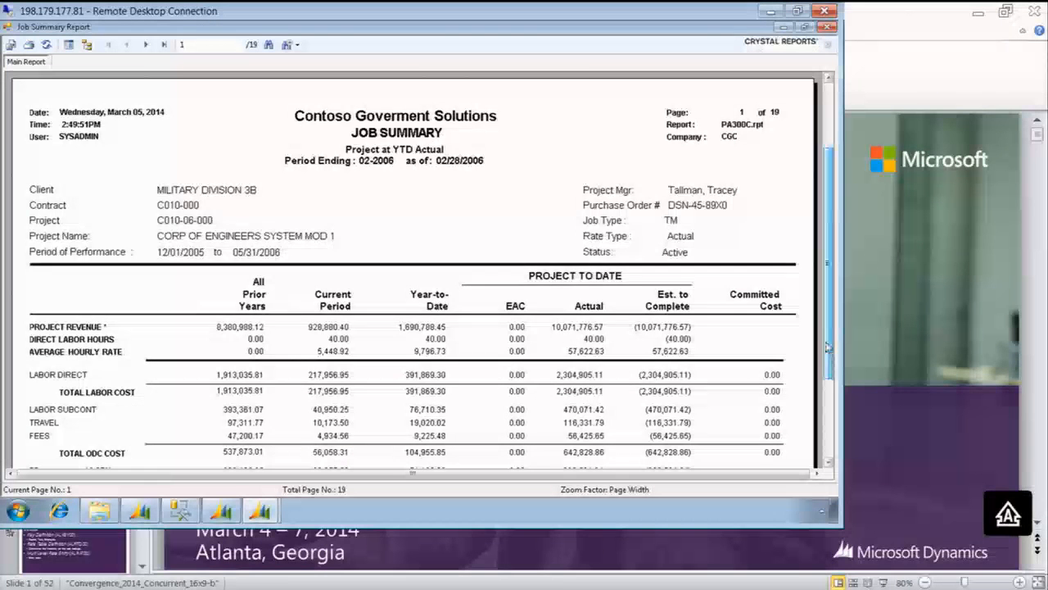
scroll(829, 348, down, 3)
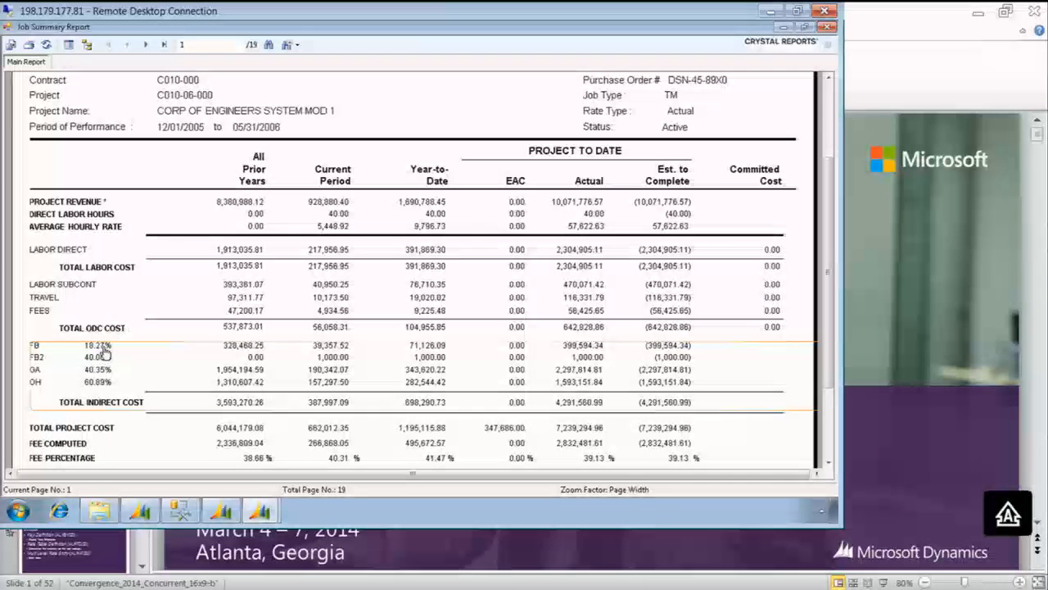
Close the job summary preview, the Job Summary Report window and the Project Maintenance window
click(828, 29)
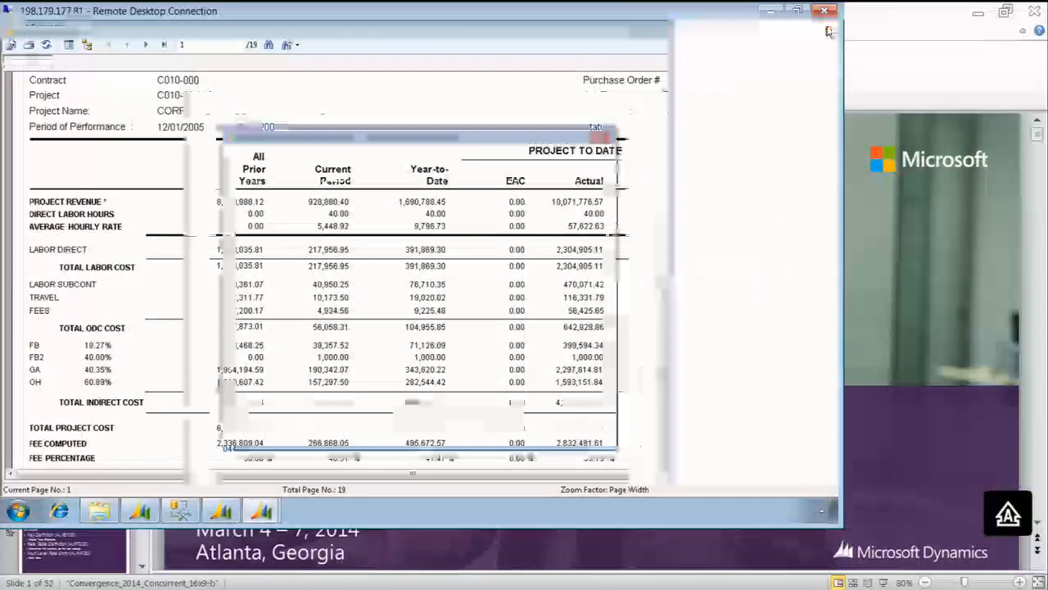
click(601, 136)
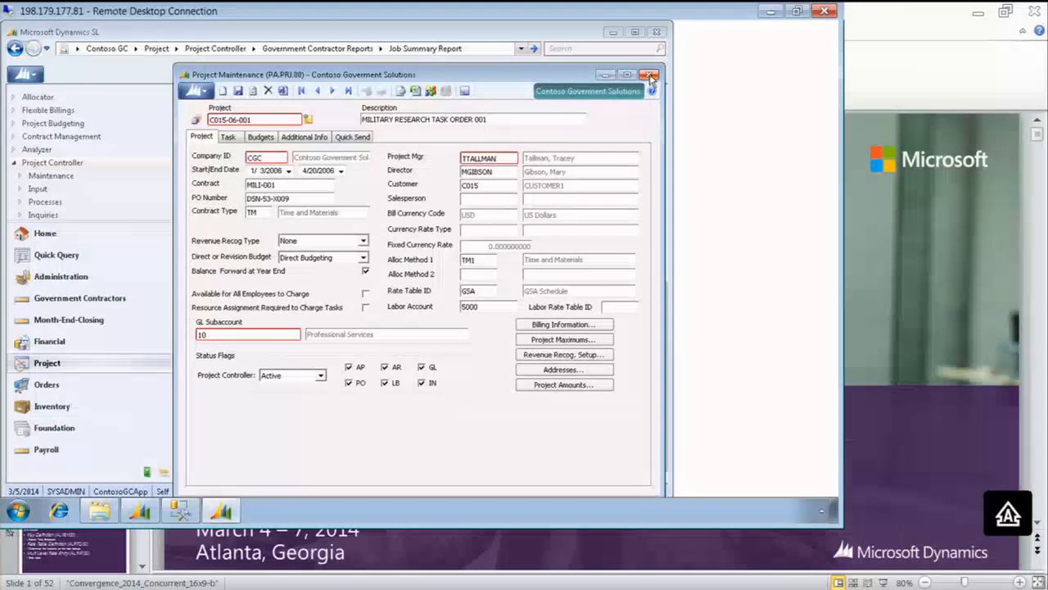
click(651, 74)
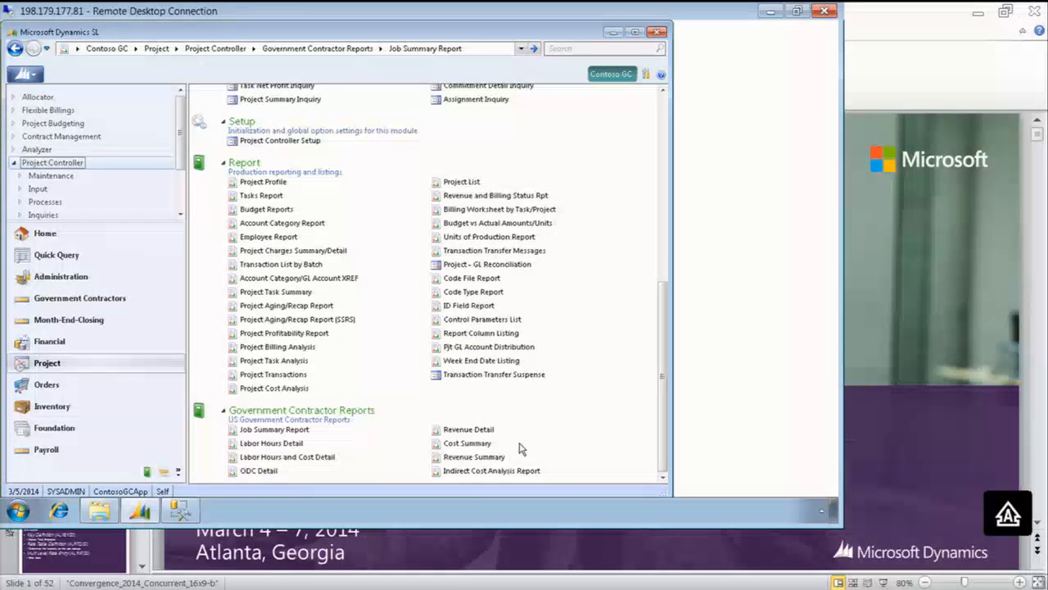
Preview the Indirect Cost Analysis Report in the Target vs YTD Actual format for period 02-2006
click(469, 475)
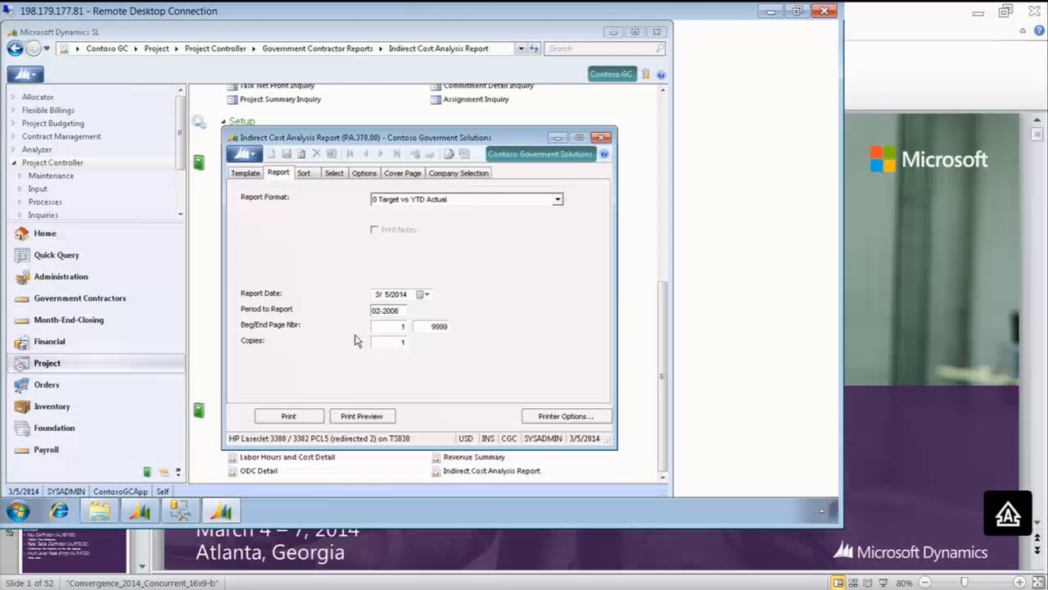
click(358, 418)
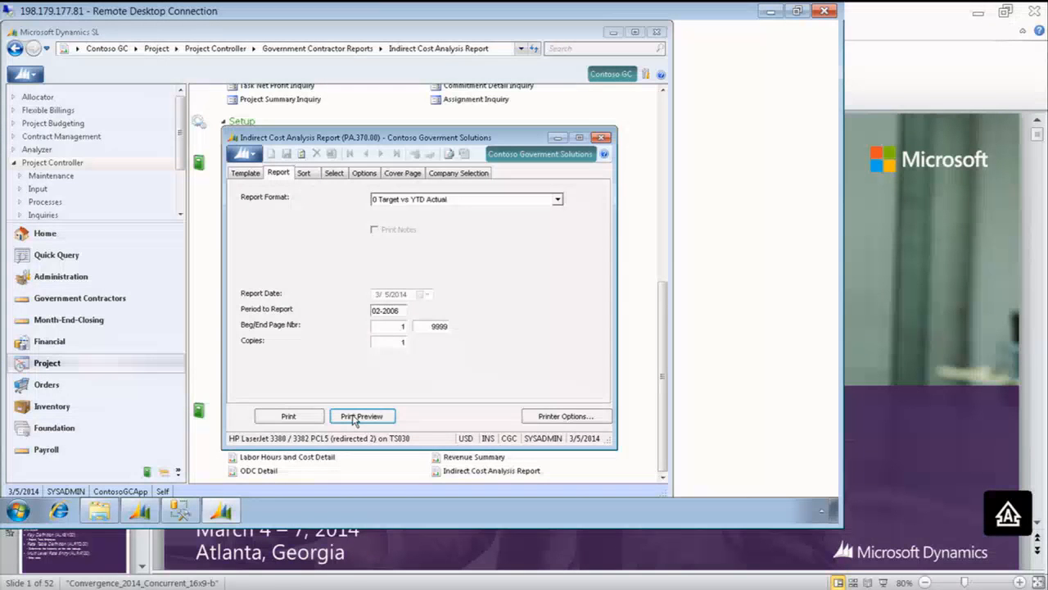